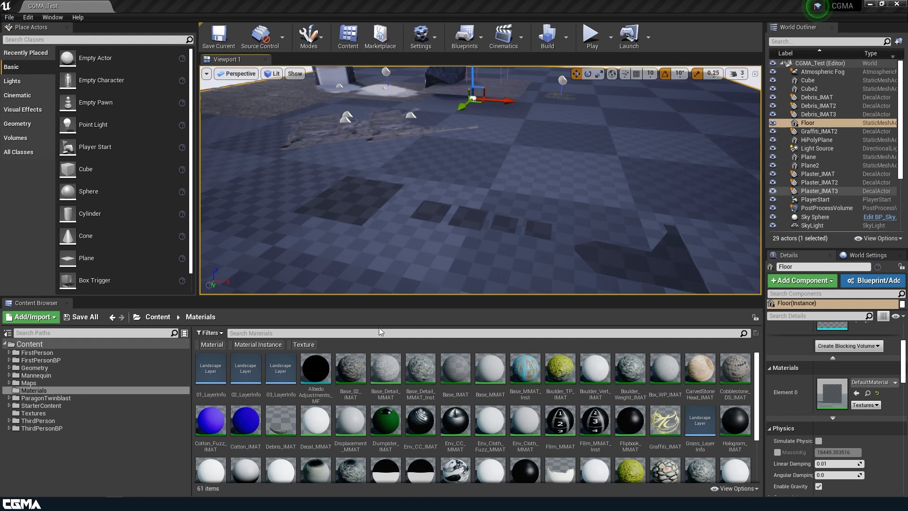
Step: Examine the projected debris, puddle, cobblestone and graffiti decals already placed in the level
right_click_drag(538, 168, 533, 180)
key("w")
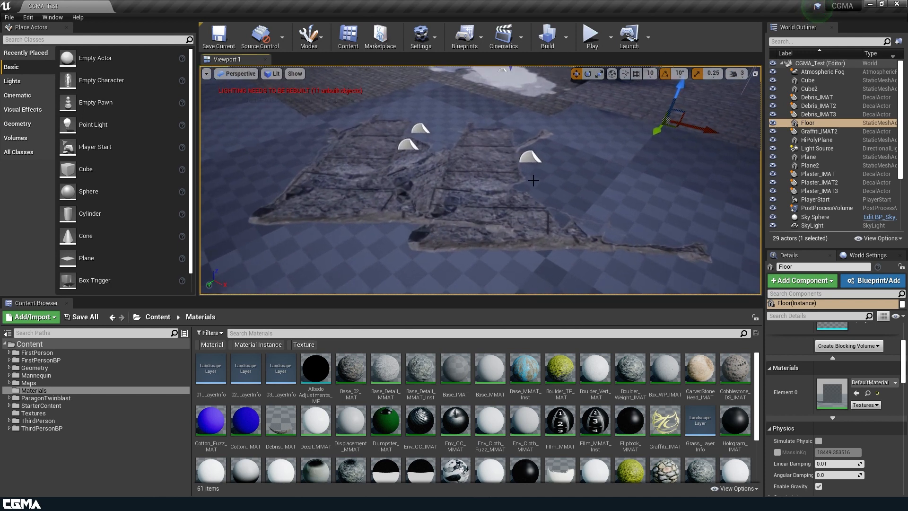
left_click(526, 155)
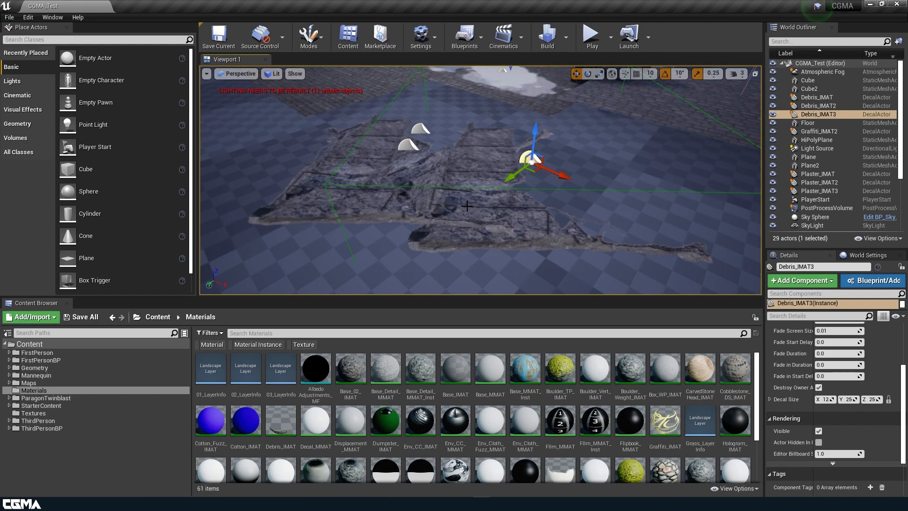
right_click_drag(386, 186, 444, 176)
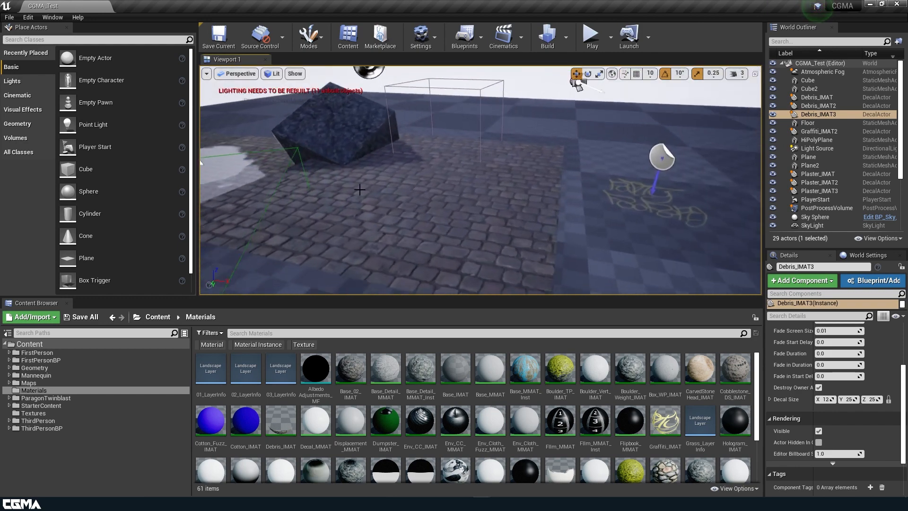
left_click(361, 208)
mouse_move(361, 212)
right_mouse_down()
mouse_move(284, 196)
mouse_move(349, 211)
right_mouse_up()
left_click(364, 213)
left_click(446, 223)
right_click_drag(446, 224, 406, 260)
right_click_drag(523, 243, 475, 242)
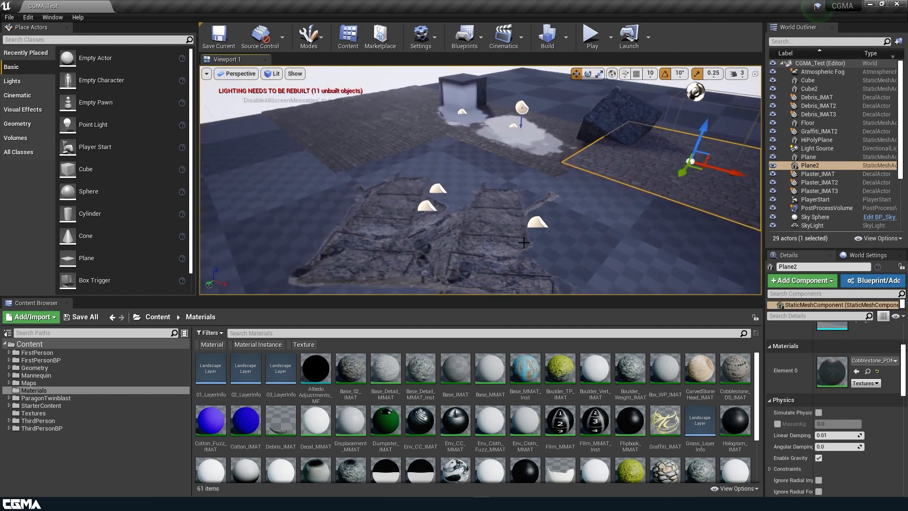
right_click_drag(413, 204, 439, 198)
Step: Inspect the flat screw and debris decal meshes lying on the floor and clear the selection
left_click(499, 206)
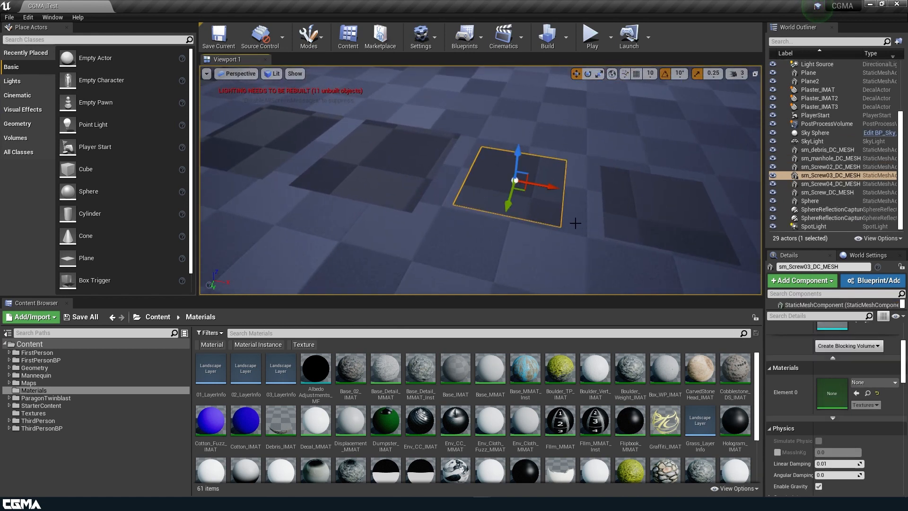
right_click_drag(499, 205, 527, 212)
left_click(520, 212)
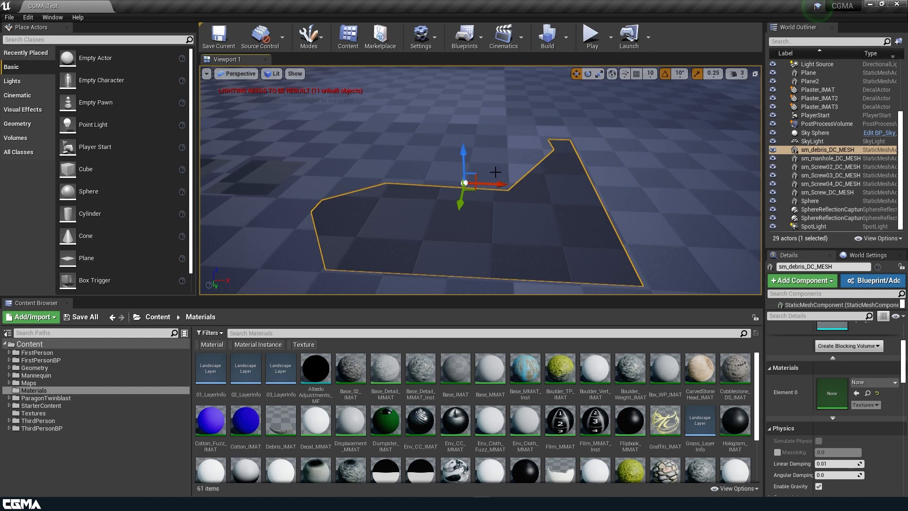
left_click(502, 150)
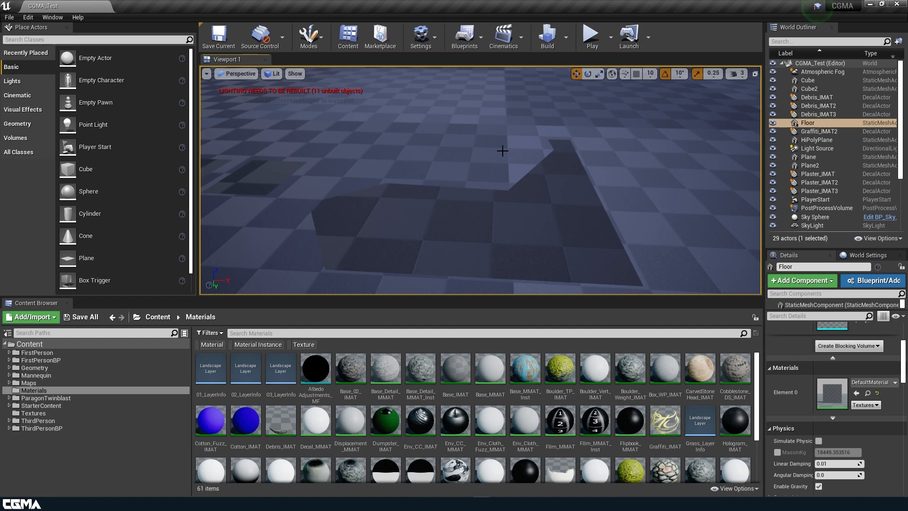
left_click(290, 196)
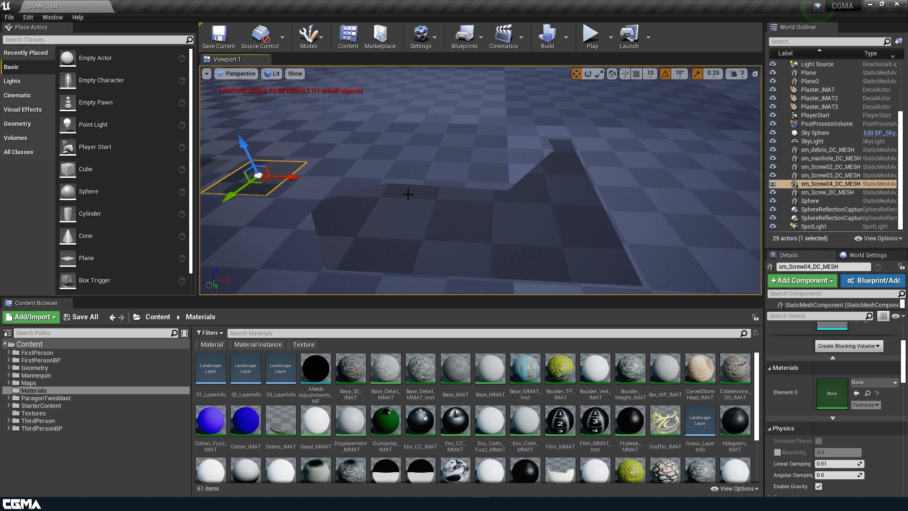
left_click(439, 207)
left_click_drag(475, 190, 460, 142, "alt")
key("Delete")
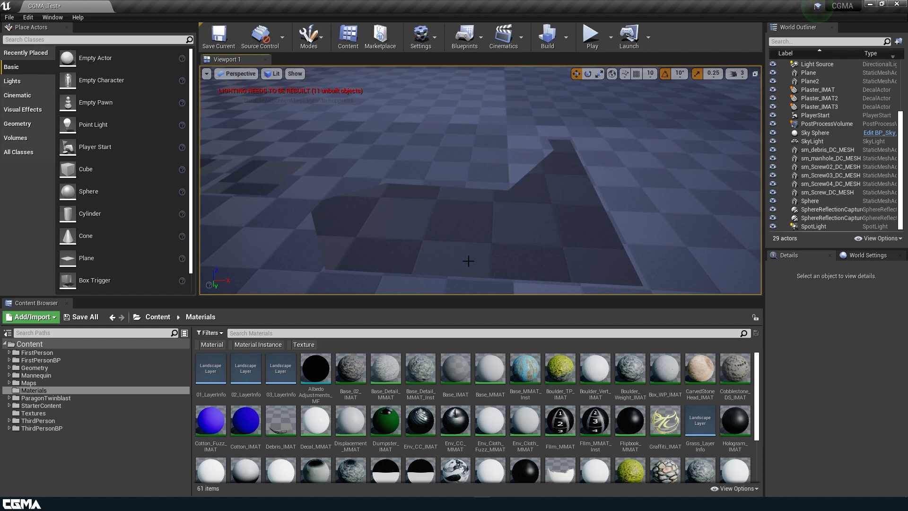
Step: Select the manhole decal mesh, open it in the Static Mesh Editor and view its UV layout
right_click_drag(430, 232, 361, 214)
key("s")
key("w")
left_click(322, 154)
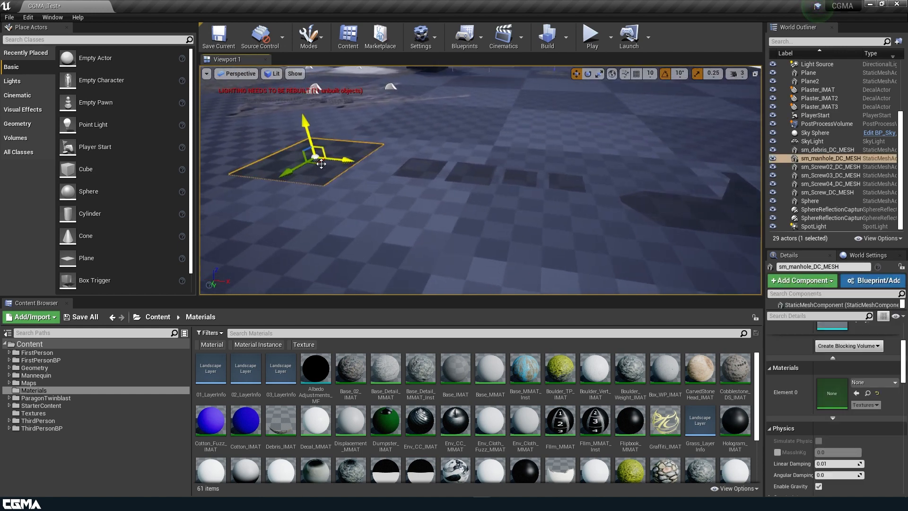
scroll(835, 388, "up", 2)
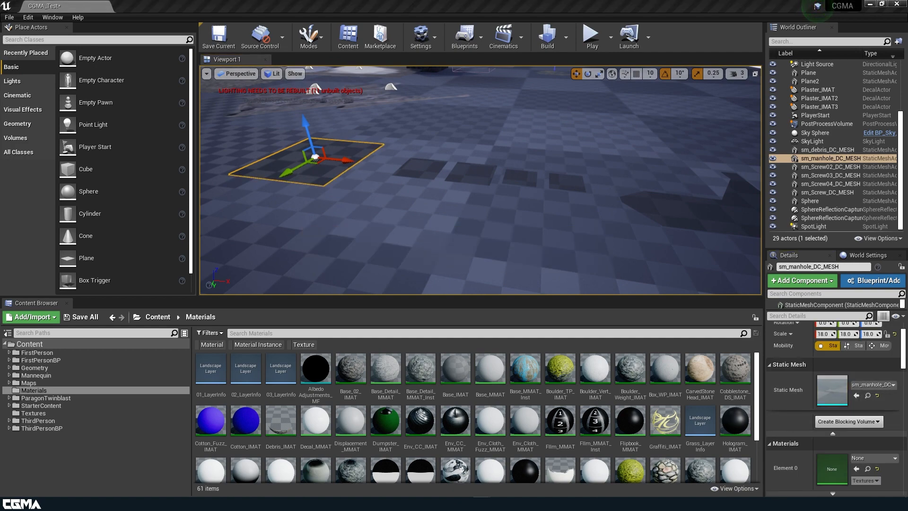
left_click_drag(907, 117, 367, 125)
double_click(478, 126)
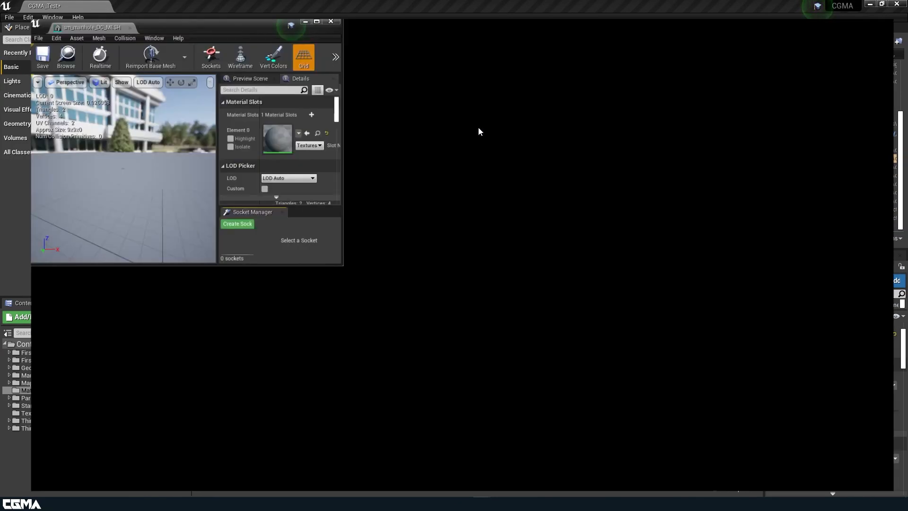
left_click(548, 37)
left_click(555, 64)
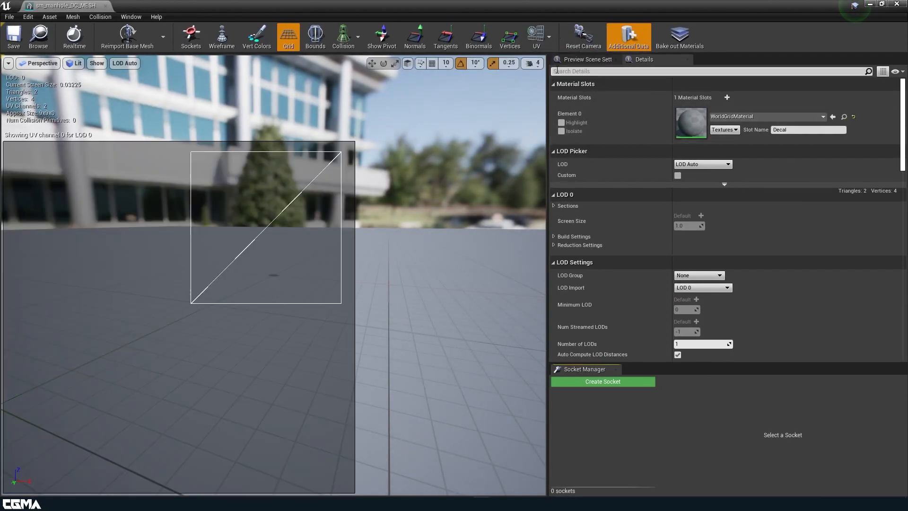
left_click_drag(614, 6, 613, 104)
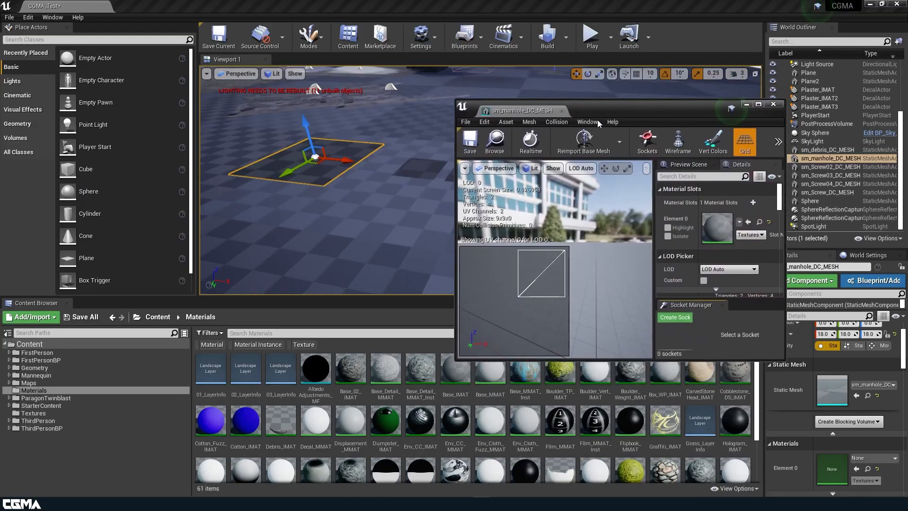
Step: Open the MeshDecal_DC_Alb texture from the Textures folder to examine its decal layout, and close both asset editors
left_click(33, 413)
scroll(361, 401, "down", 2)
scroll(361, 401, "down", 3)
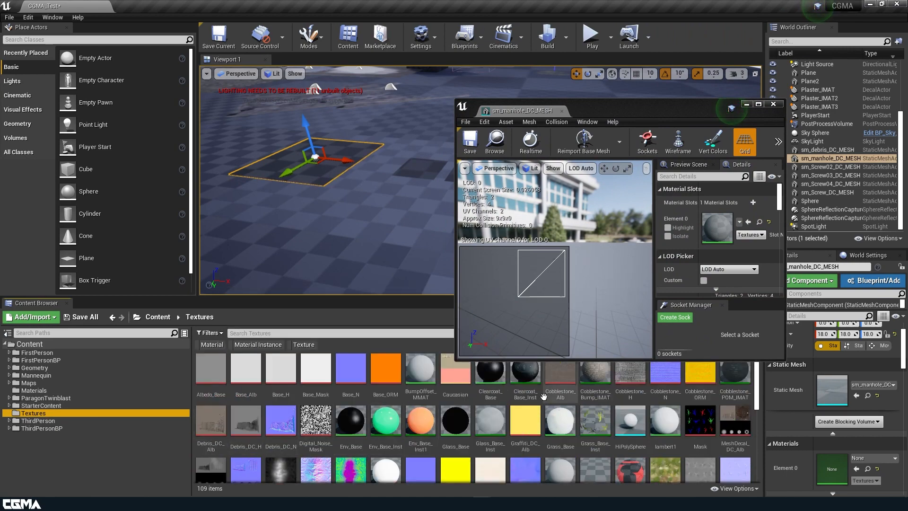
scroll(520, 394, "down", 4)
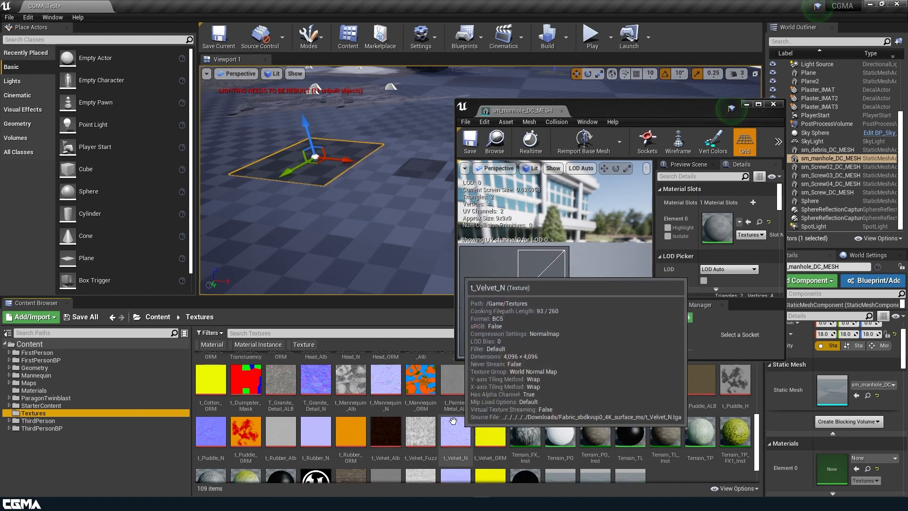
scroll(339, 443, "up", 3)
scroll(339, 442, "down", 4)
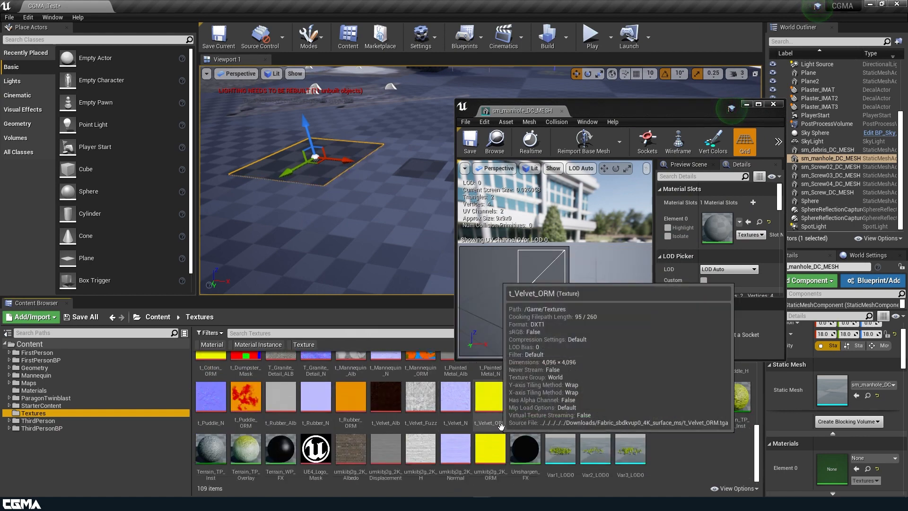
scroll(454, 422, "up", 8)
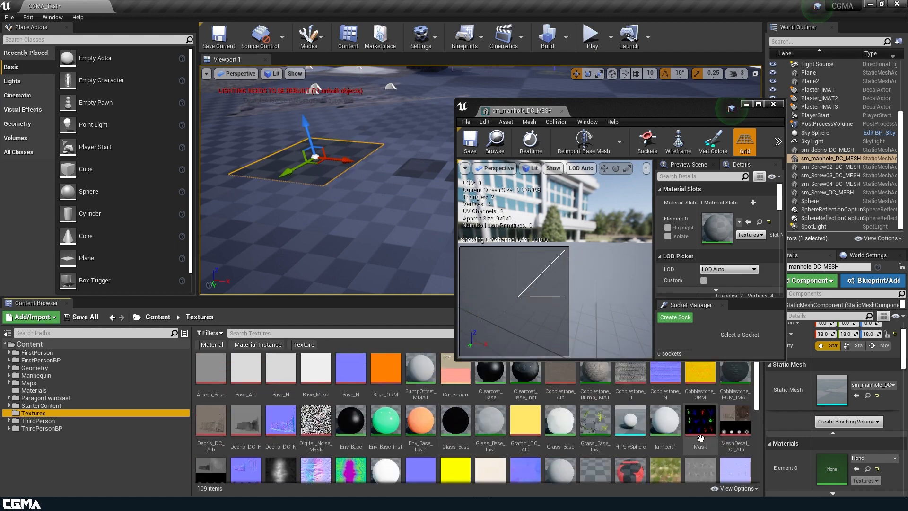
left_click(735, 420)
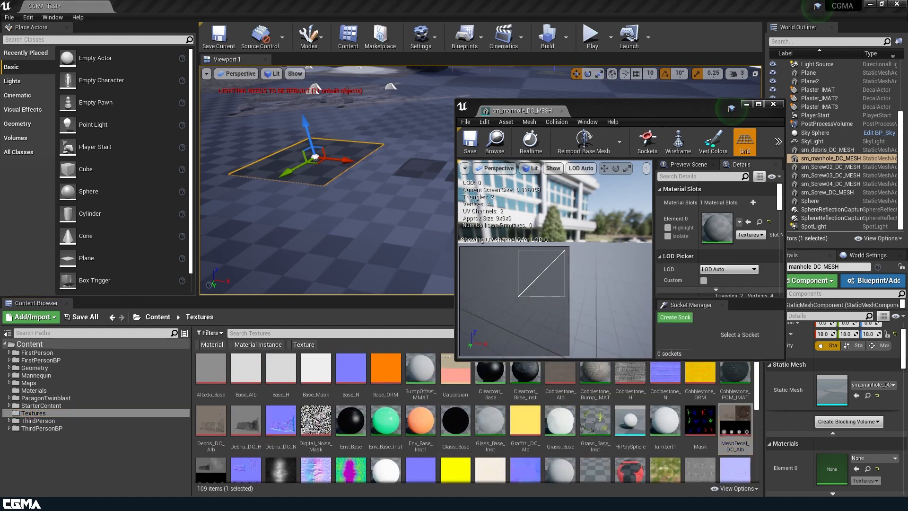
left_click_drag(644, 151, 367, 114)
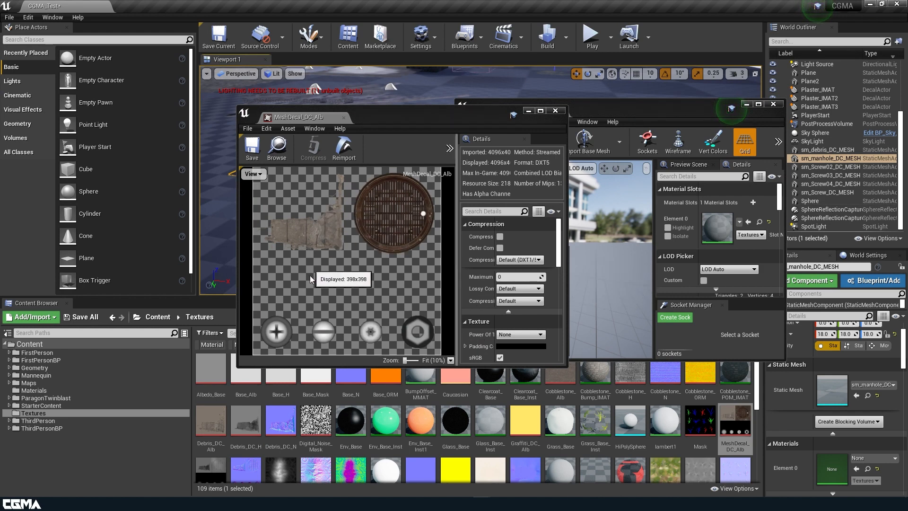
left_click(554, 111)
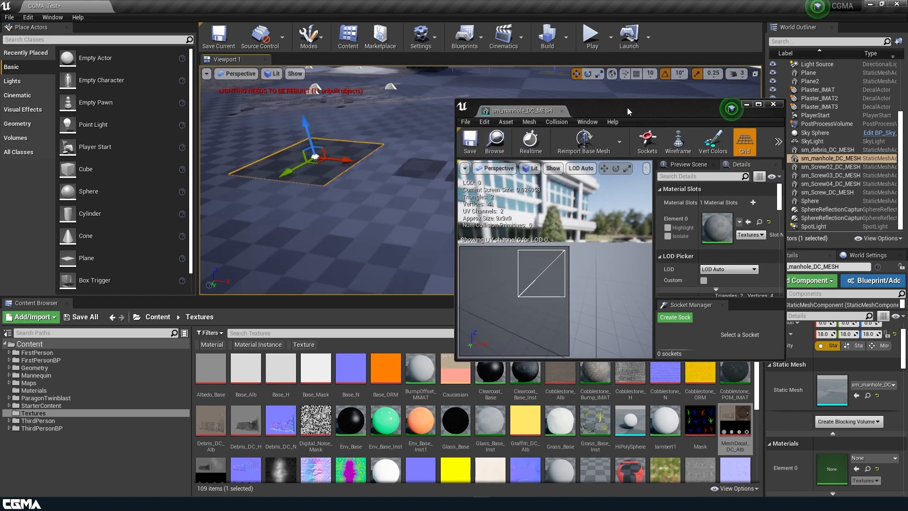
left_click(561, 111)
Step: Enlarge the Content Browser and duplicate the Decal_MMAT material in the Materials folder as MeshDecal_MMAT
scroll(359, 378, "down", 1)
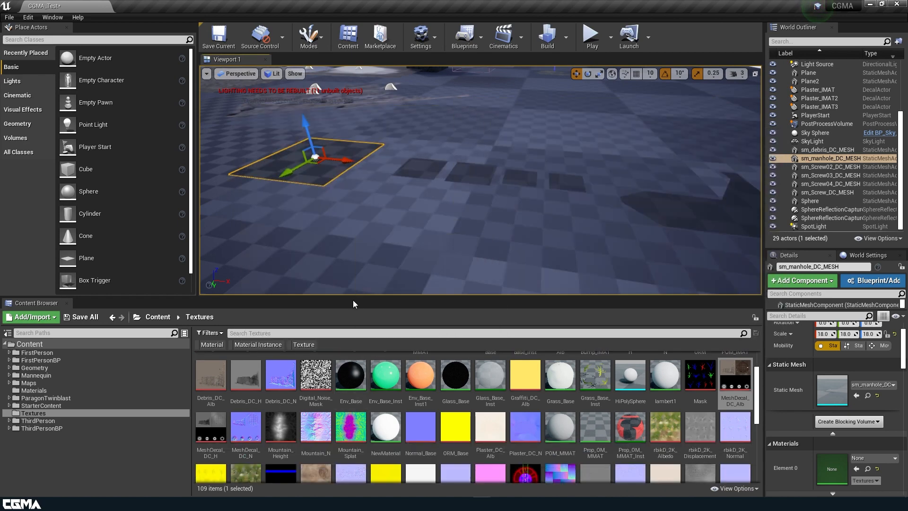
left_click_drag(353, 299, 353, 105)
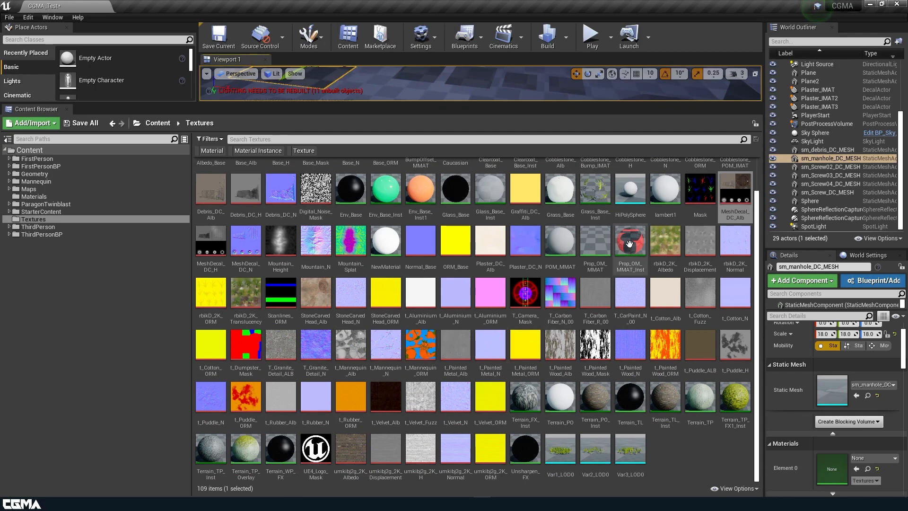
scroll(591, 255, "up", 1)
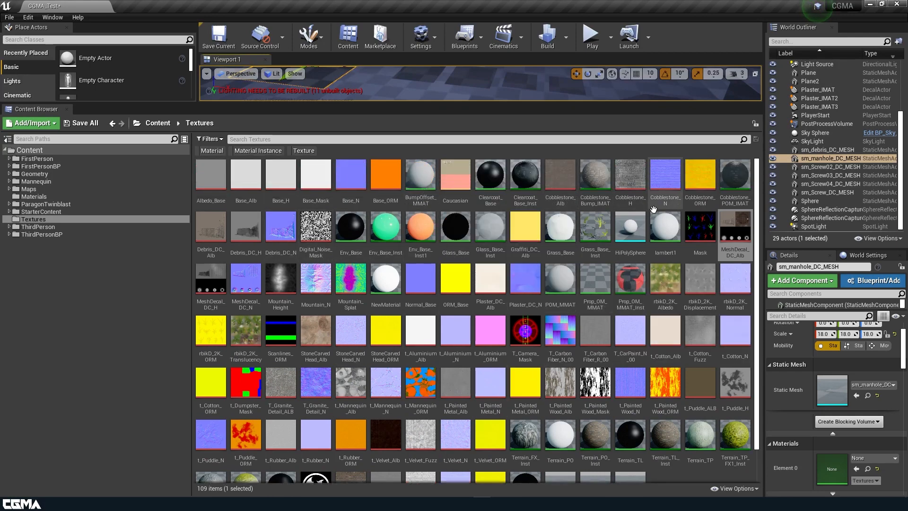
left_click(160, 196)
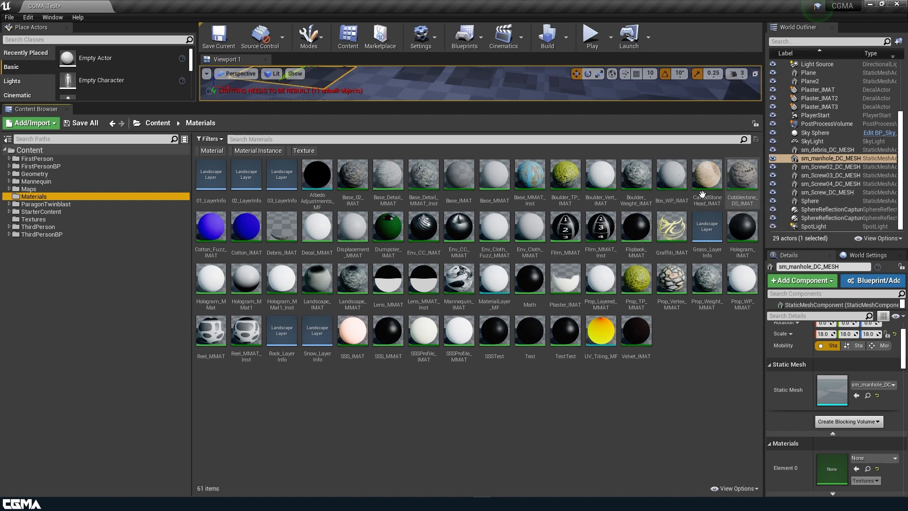
left_click(282, 229)
left_click(318, 231)
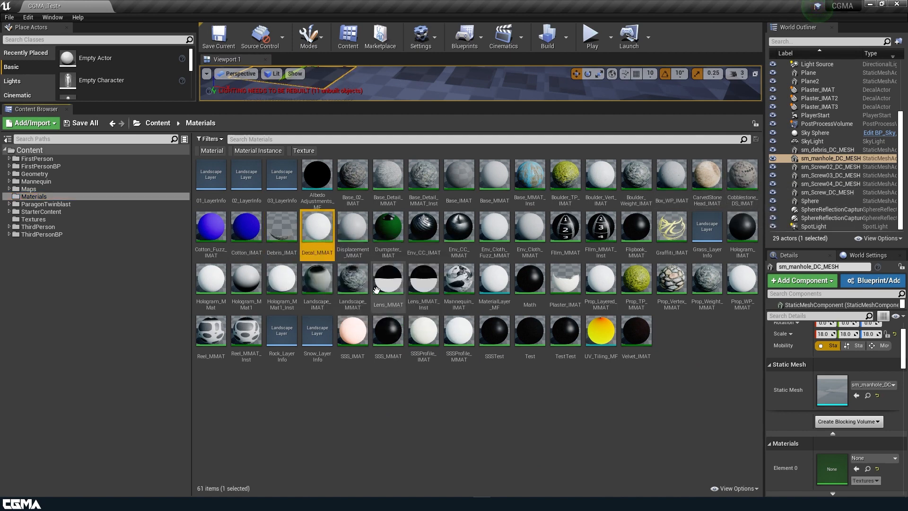
key("ctrl+w")
type("MeshDecal")
type("_")
type("MMAT")
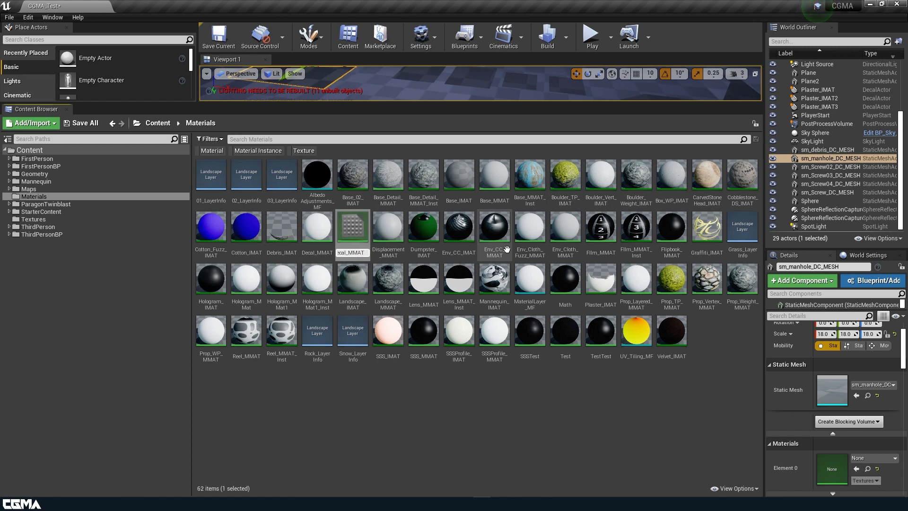
key("Return")
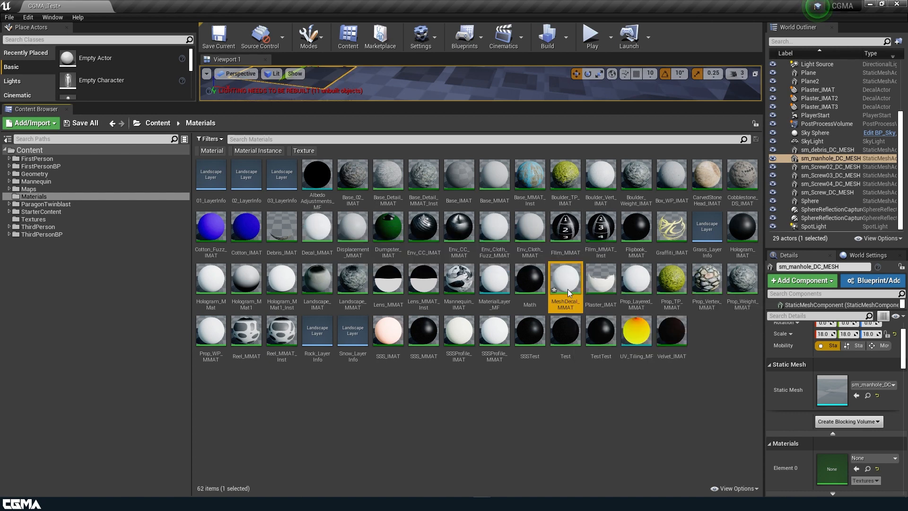
Step: Open MeshDecal_MMAT in a maximized Material Editor and reset its Material Domain to Surface
double_click(569, 293)
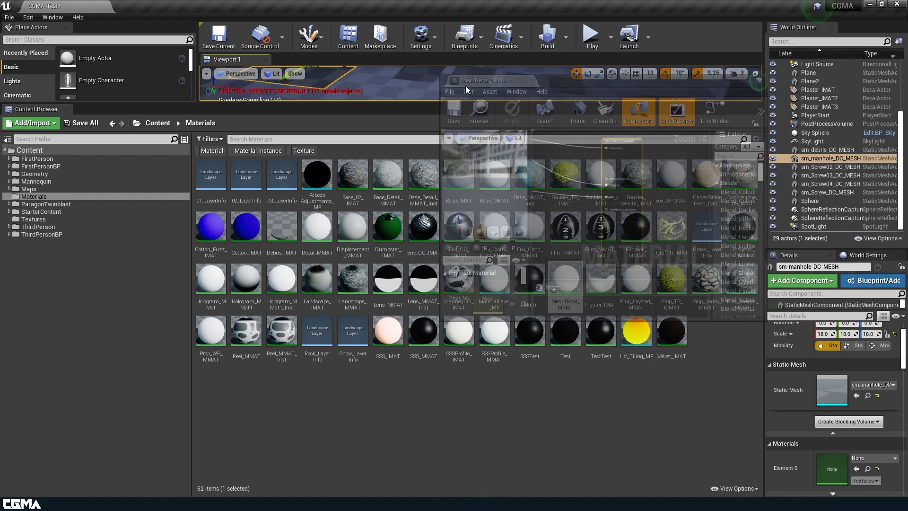
double_click(591, 86)
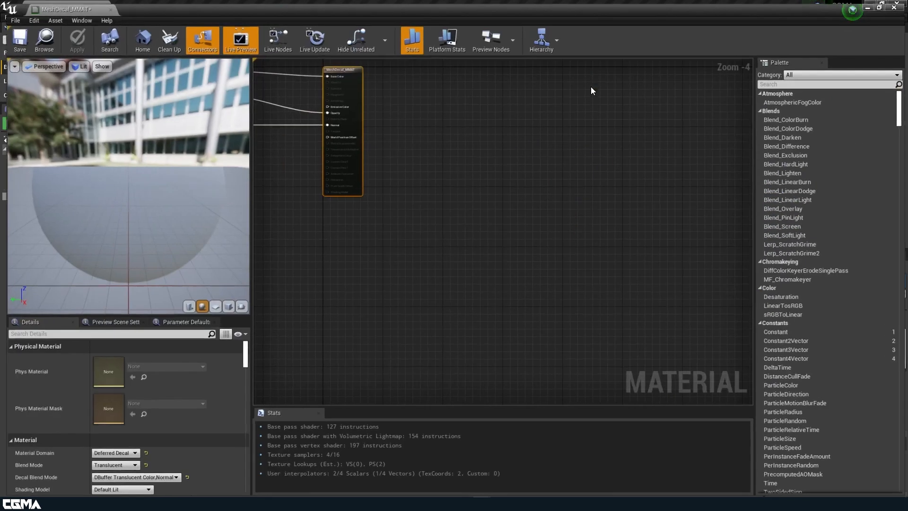
key("Home")
right_click_drag(497, 284, 506, 270)
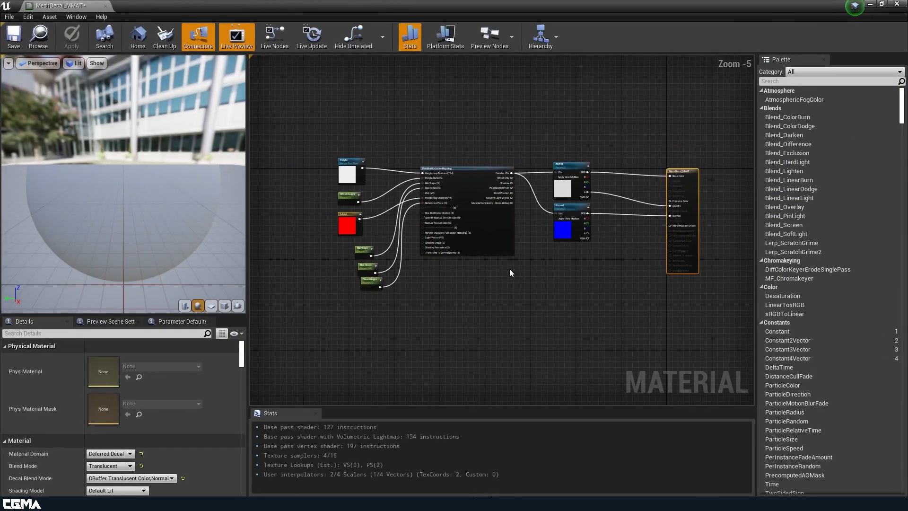
scroll(506, 269, "up", 1)
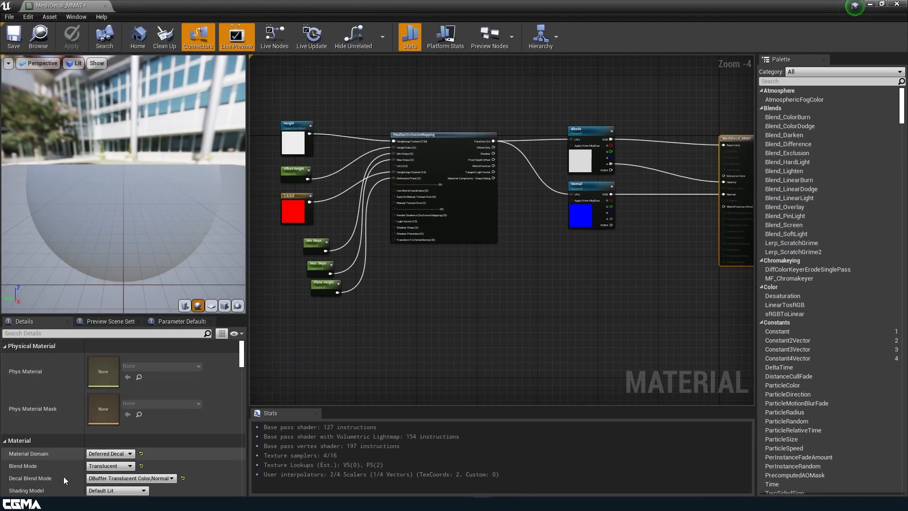
scroll(95, 466, "down", 2)
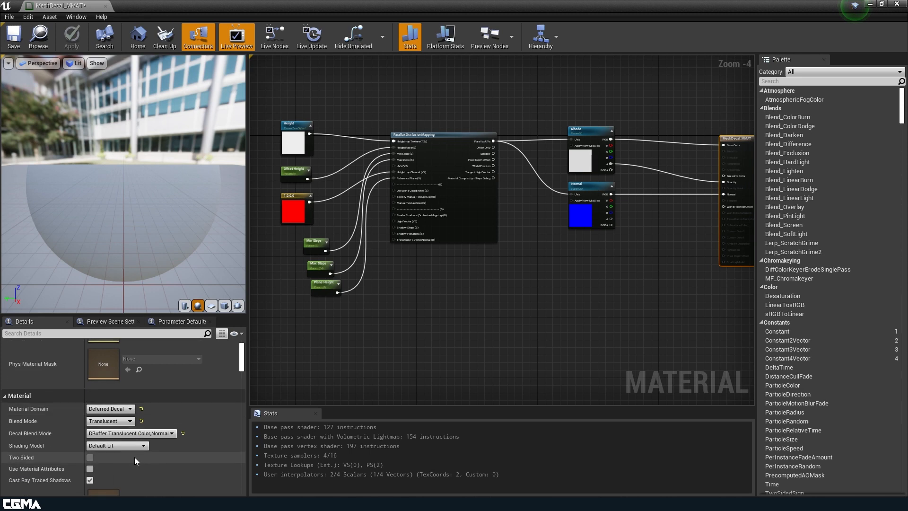
left_click(141, 409)
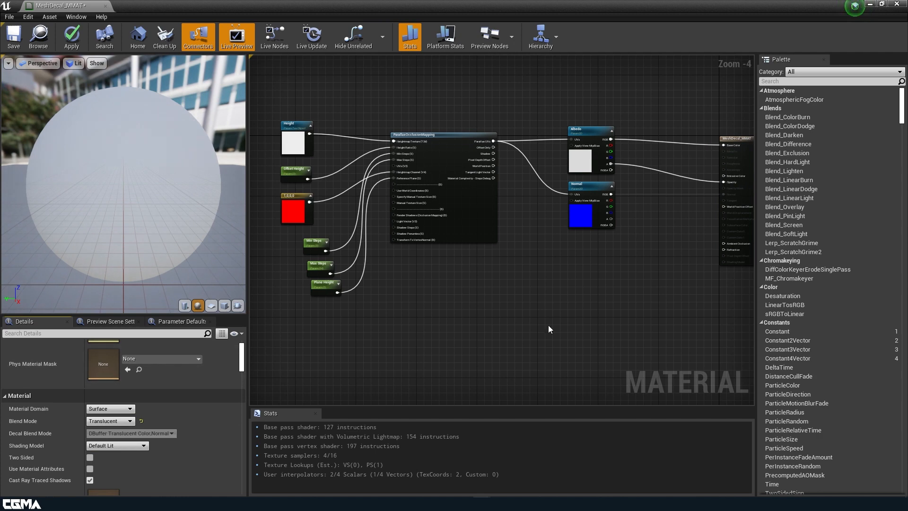
right_click_drag(557, 324, 329, 348)
scroll(451, 305, "up", 4)
right_click_drag(423, 229, 498, 324)
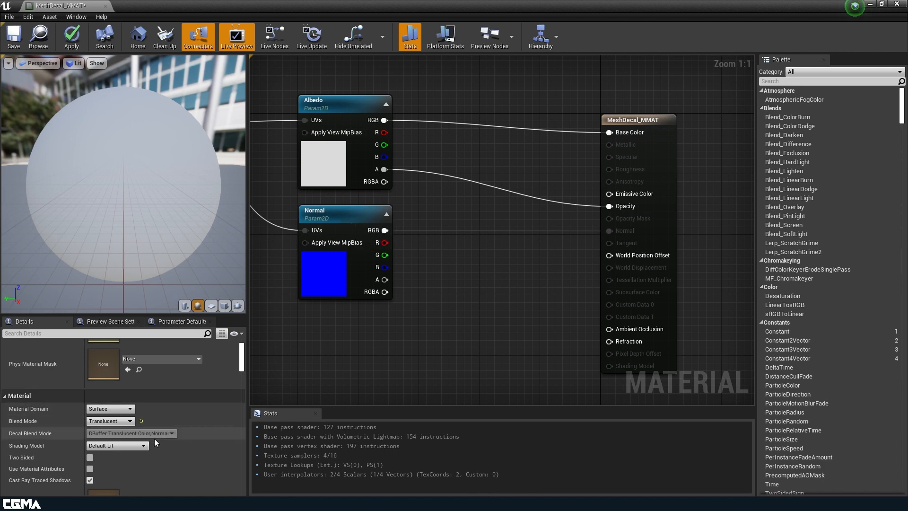
Step: Set the material's translucency Lighting Mode to Surface TranslucencyVolume
scroll(160, 440, "down", 10)
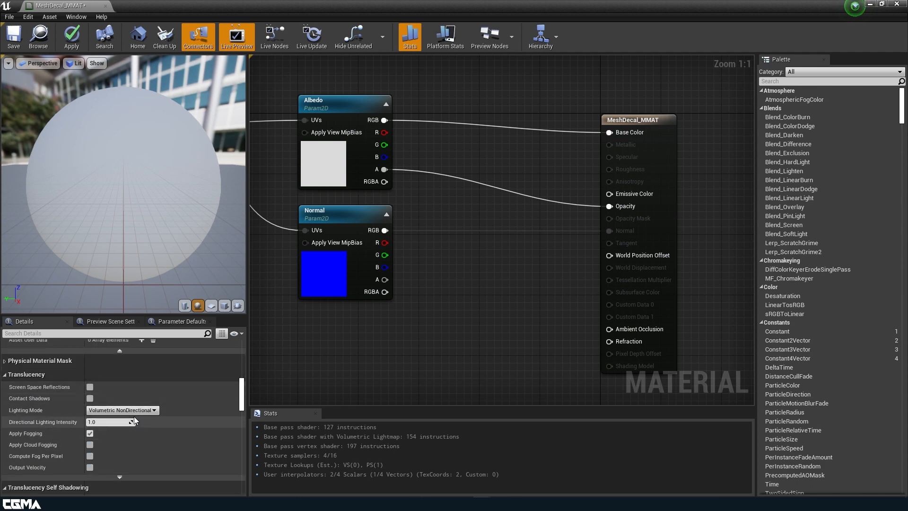
left_click(133, 411)
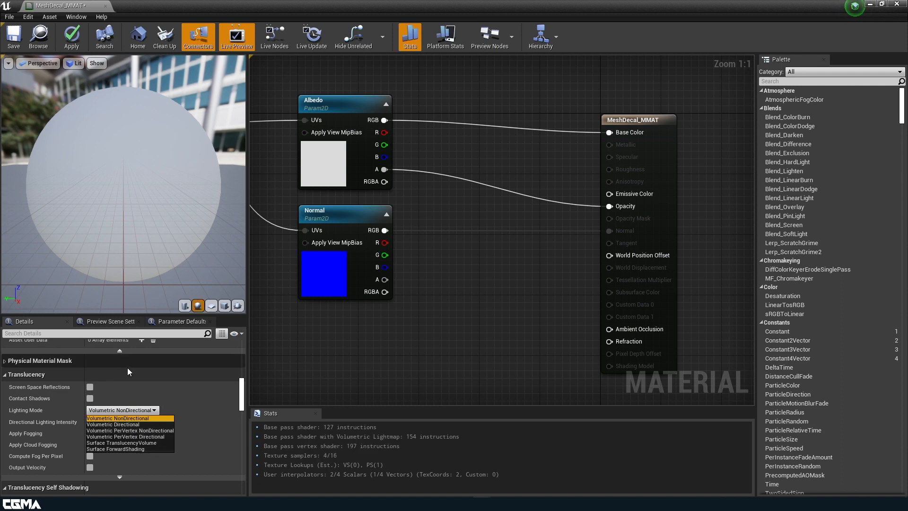
left_click(153, 443)
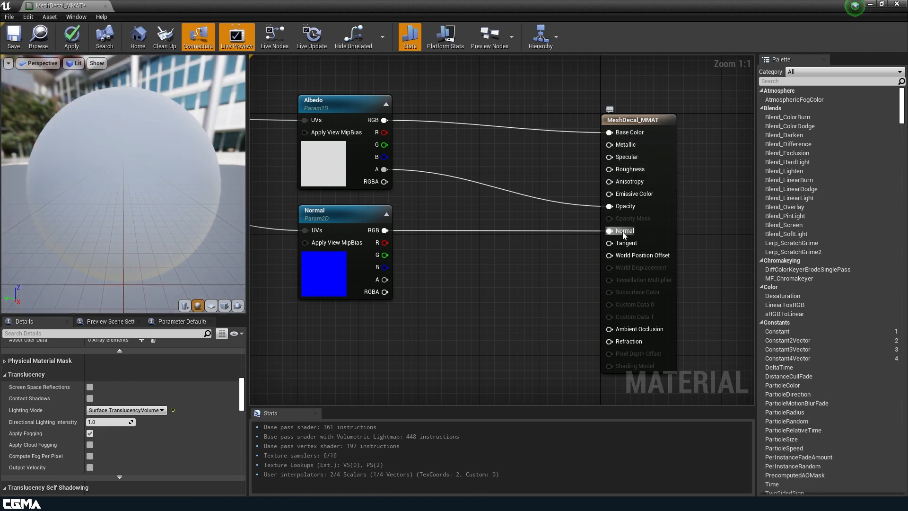
Step: Duplicate the Normal texture parameter node, place the copy below the original and rename its parameter ORM
right_click_drag(475, 312, 580, 268)
left_click(433, 236)
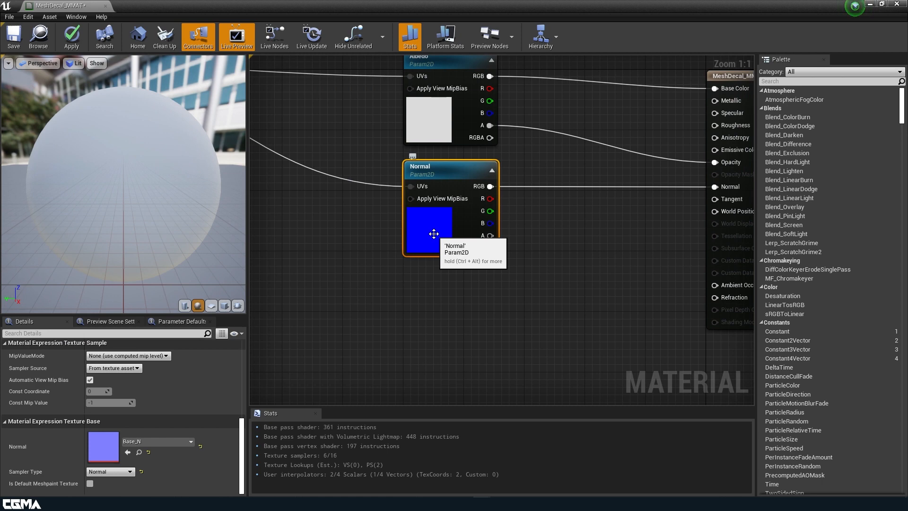
key("ctrl+w")
left_click_drag(450, 325, 431, 344)
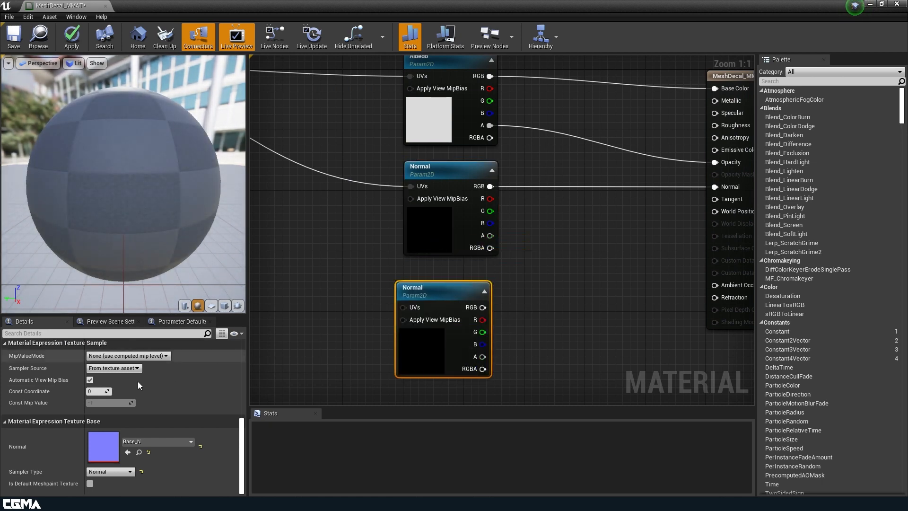
left_click(146, 441)
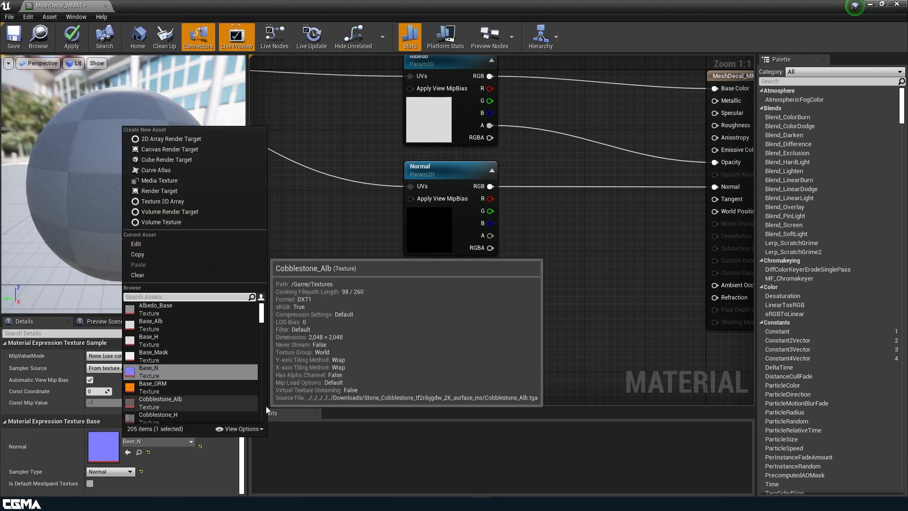
left_click(427, 330)
scroll(141, 385, "up", 4)
scroll(141, 388, "up", 5)
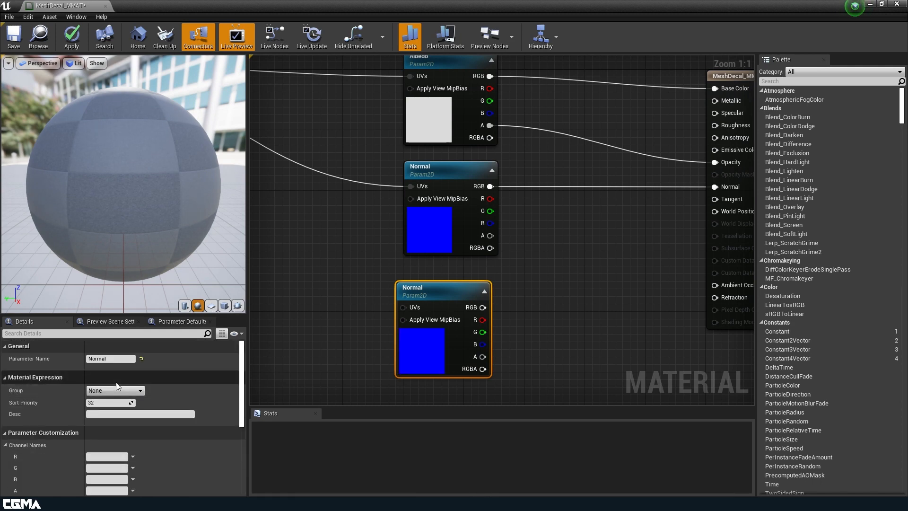
left_click(113, 358)
type("O")
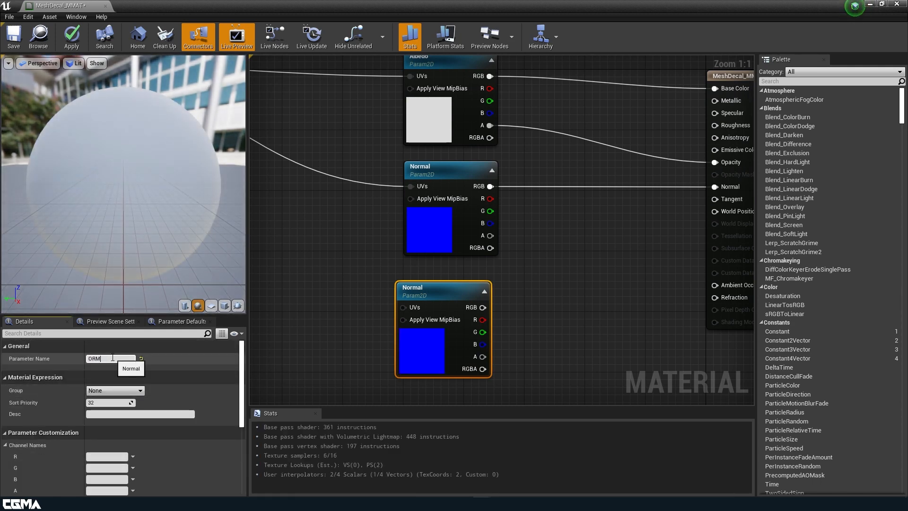
type("RM")
key("Return")
Step: Assign the Base_ORM texture to the ORM parameter node
scroll(114, 402, "down", 10)
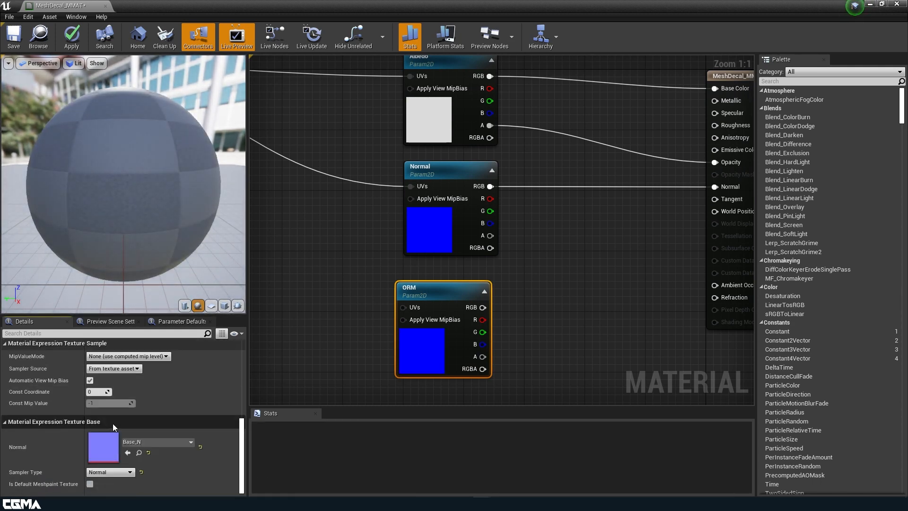
scroll(120, 448, "up", 3)
scroll(115, 415, "down", 4)
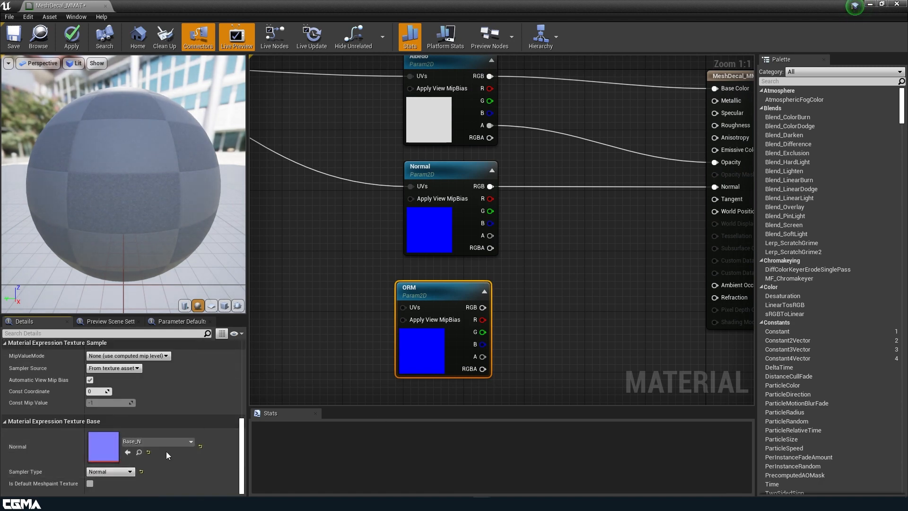
left_click(109, 471)
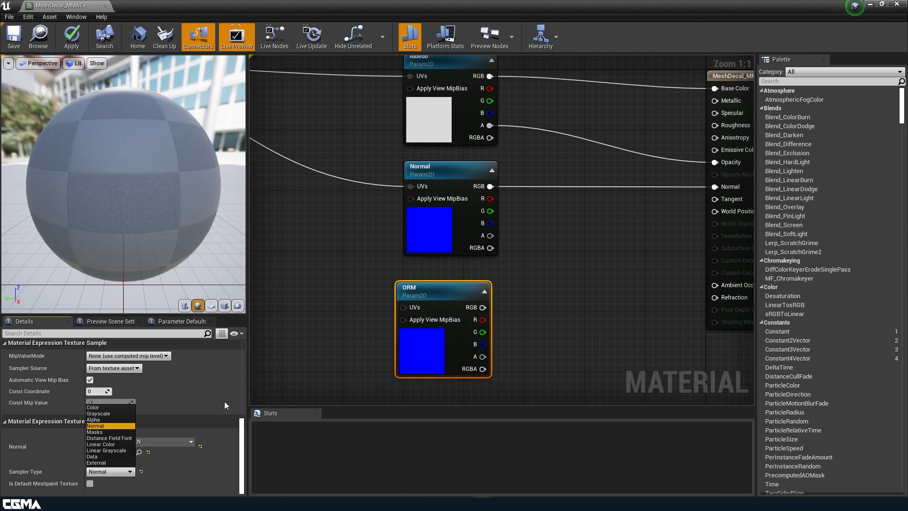
left_click(182, 452)
left_click(172, 441)
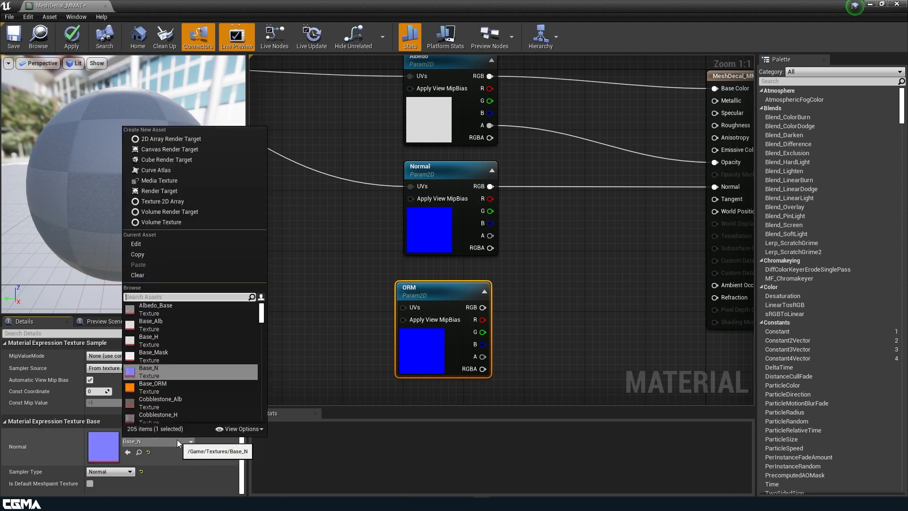
left_click(153, 385)
left_click(515, 318)
right_click_drag(514, 318, 505, 319)
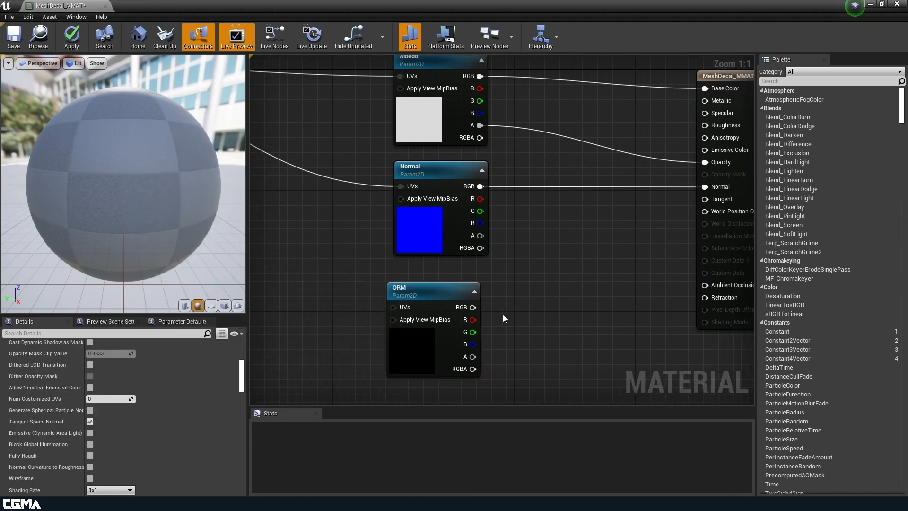
Step: Connect the ORM node's R output to Ambient Occlusion, G to Roughness and B to Metallic
left_click_drag(472, 319, 705, 285)
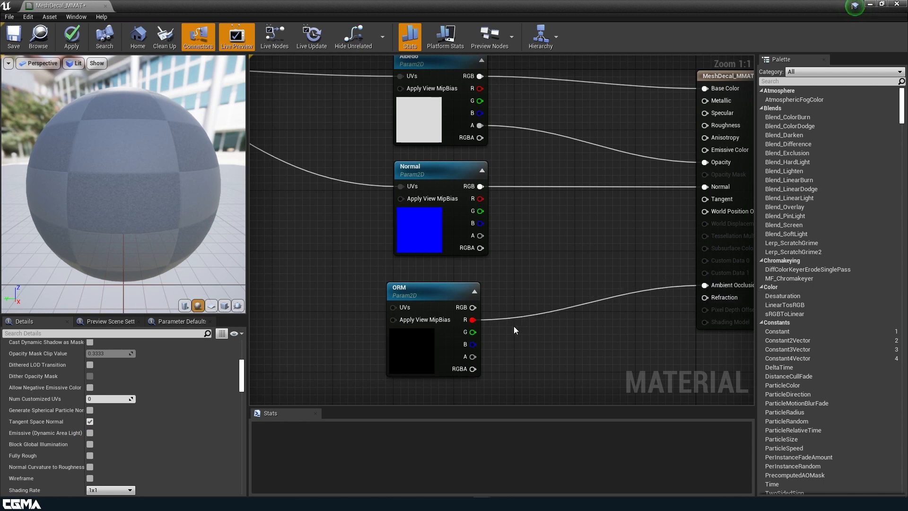
left_click_drag(472, 331, 705, 125)
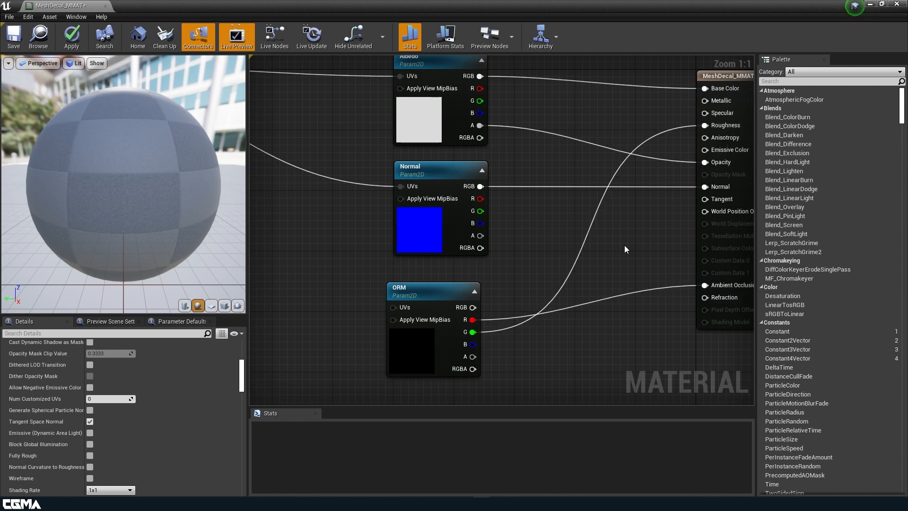
left_click_drag(472, 344, 704, 101)
Step: Connect ParallaxOcclusionMapping's Parallax UVs output to the ORM node's UVs, and apply and save the material
scroll(376, 220, "down", 1)
right_click_drag(376, 220, 570, 246)
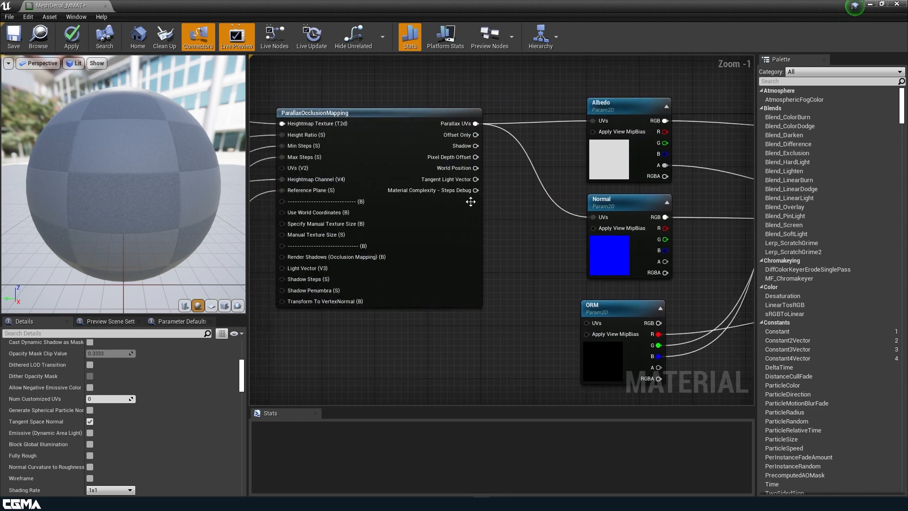
left_click_drag(475, 124, 587, 323)
left_click(64, 40)
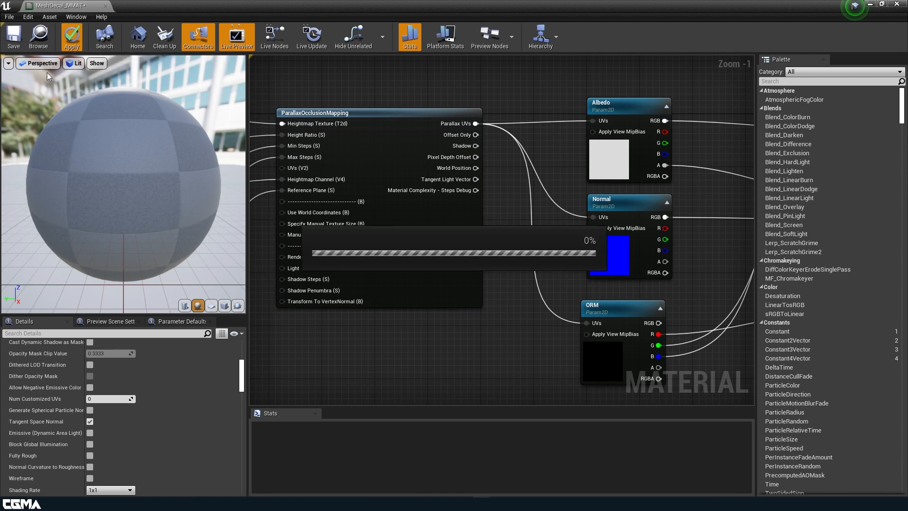
left_click(14, 38)
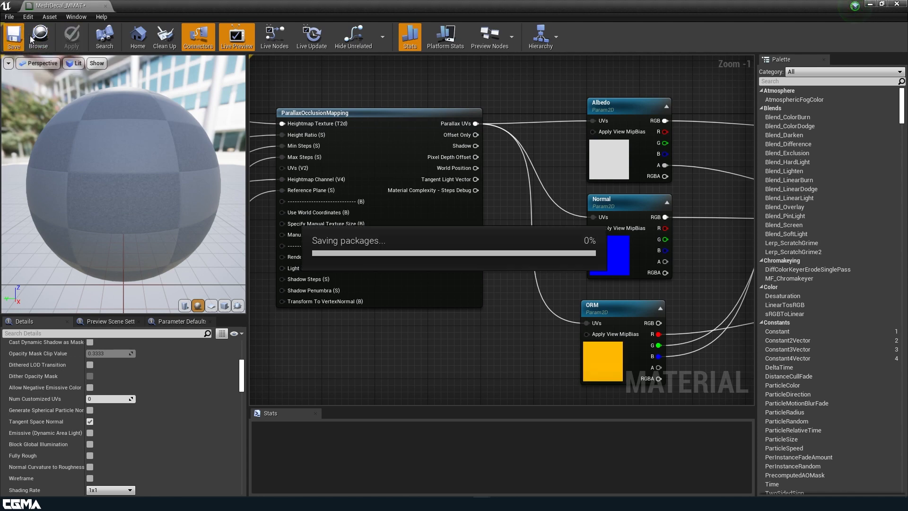
Step: Create a material instance of MeshDecal_MMAT in the Materials folder and name it Test_DC_IMAT
left_click(869, 5)
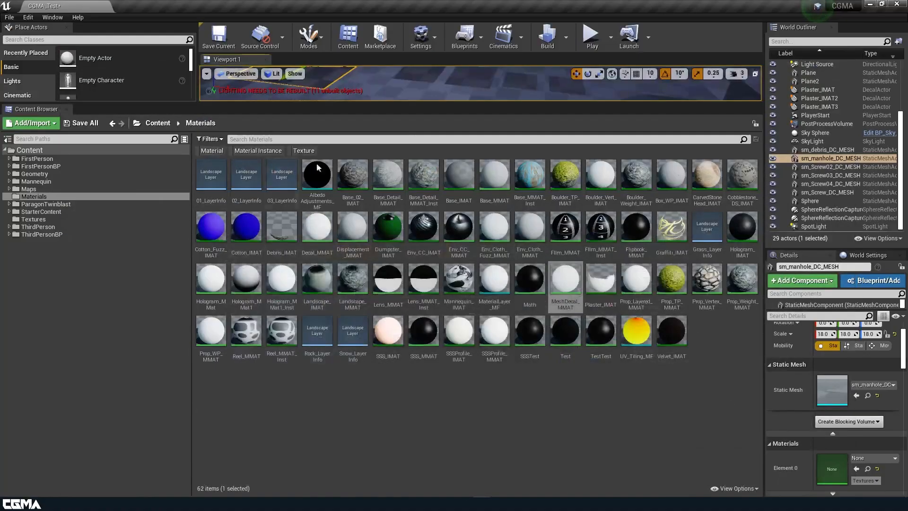
right_click(568, 283)
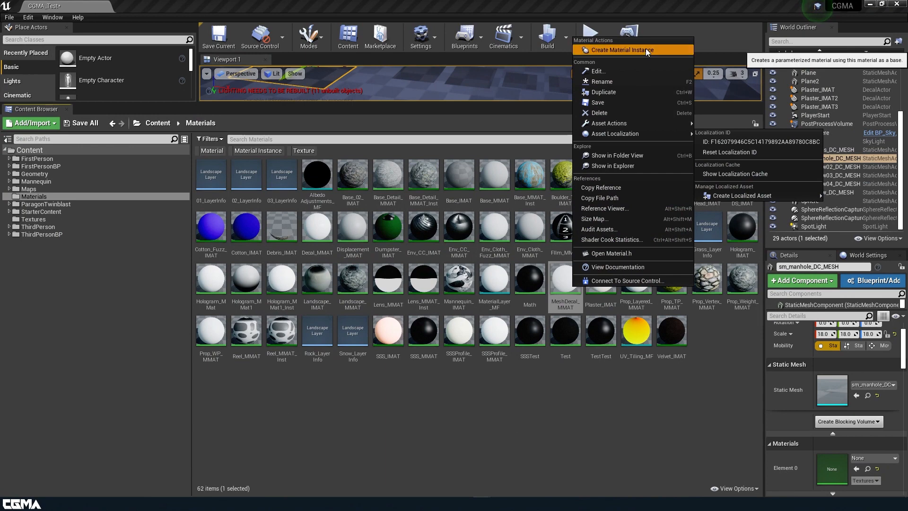
left_click(646, 48)
type("Test")
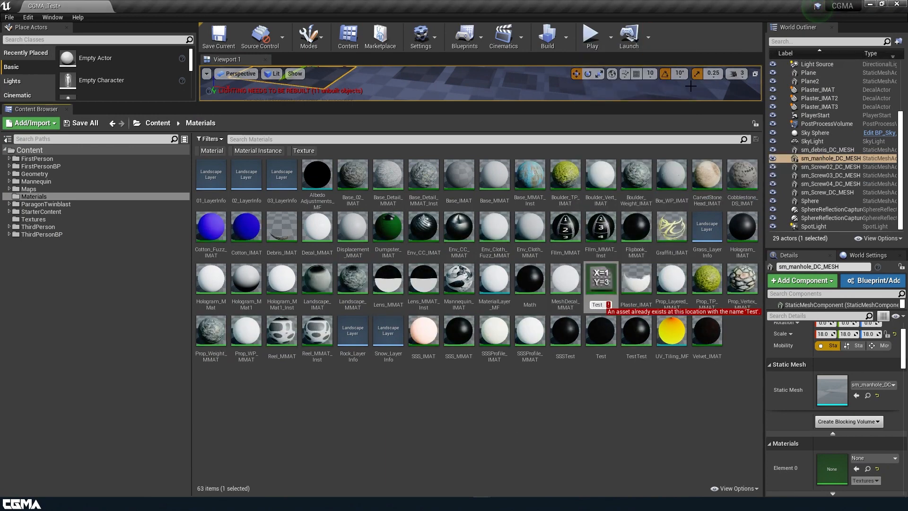
type("_DC_IMAT")
key("Return")
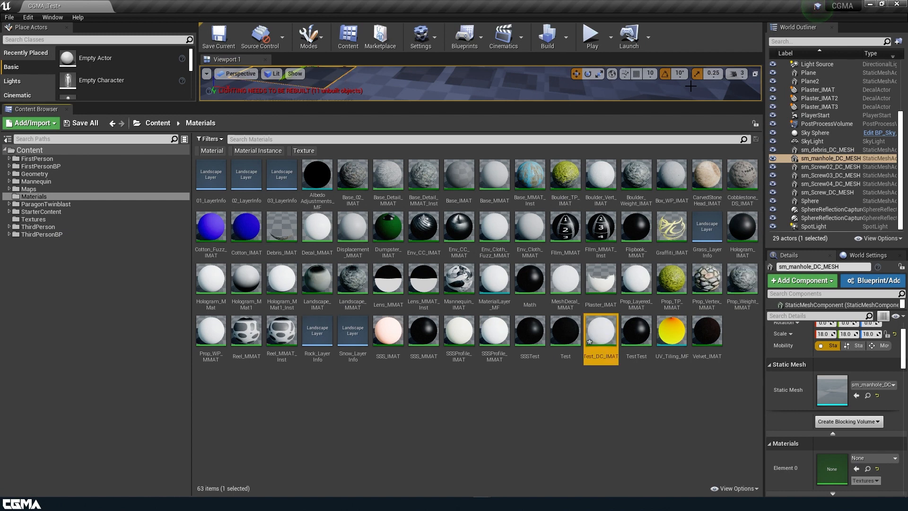
Step: Open Test_DC_IMAT and enable overrides for all its parameters: Albedo, Height, Normal, ORM, Plane Height, Offset Height, Min Steps and Max Steps
double_click(598, 335)
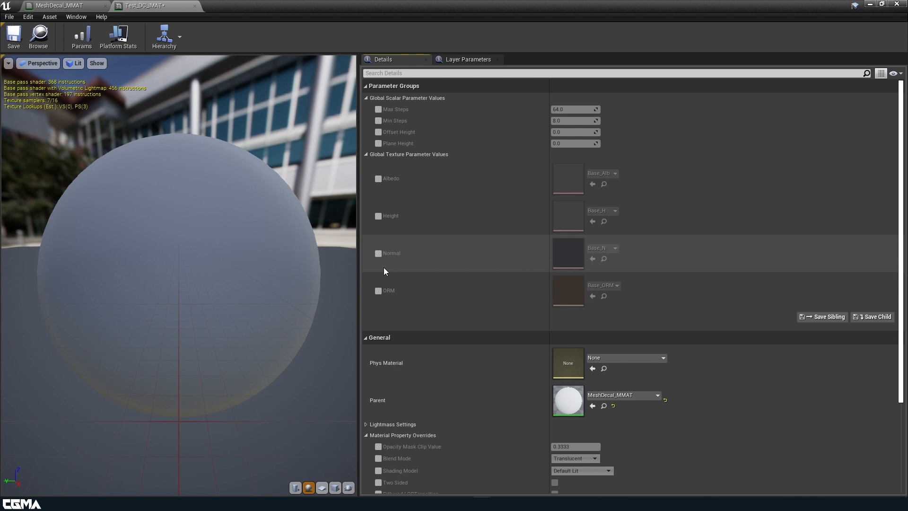
left_click(378, 180)
left_click(378, 216)
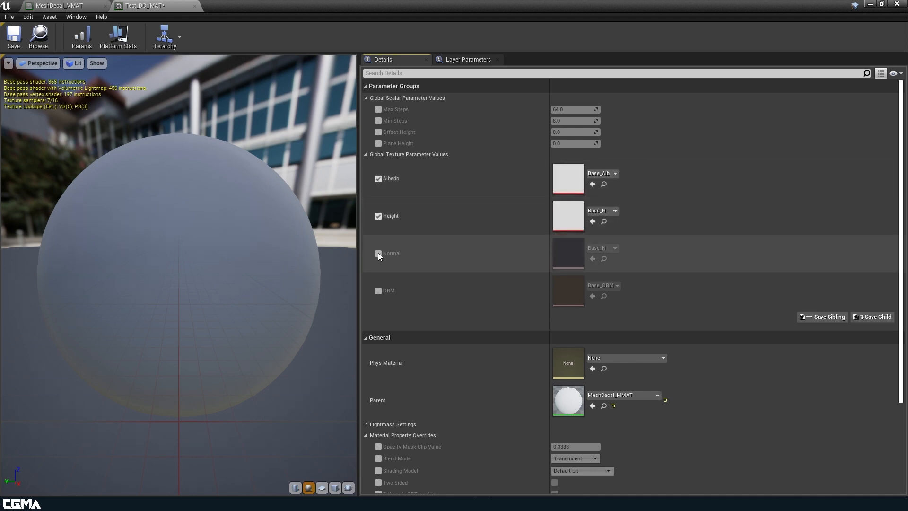
left_click(378, 253)
left_click(378, 290)
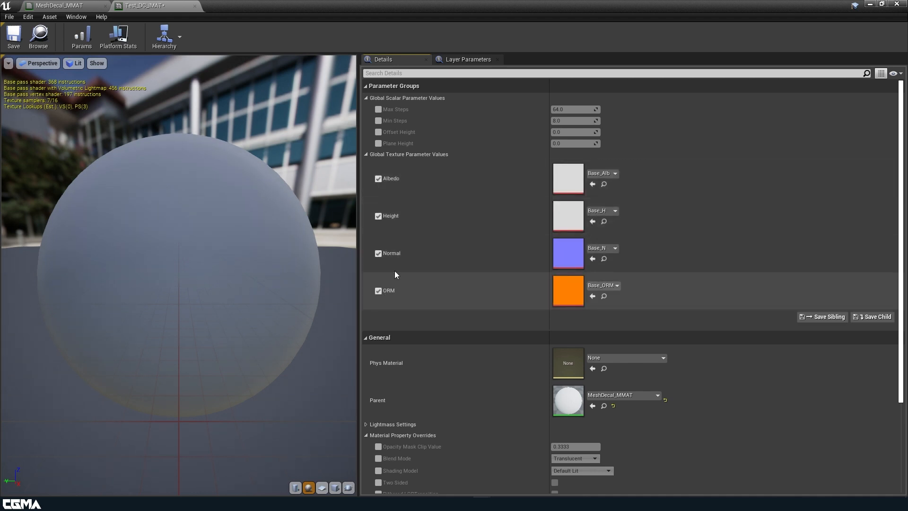
left_click(378, 144)
left_click(378, 132)
left_click(378, 121)
left_click(378, 109)
Step: Assign MeshDecal_DC_Alb, MeshDecal_DC_H and MeshDecal_DC_N from the Textures folder to the instance's Albedo, Height and Normal parameters
left_click_drag(399, 6, 499, 96)
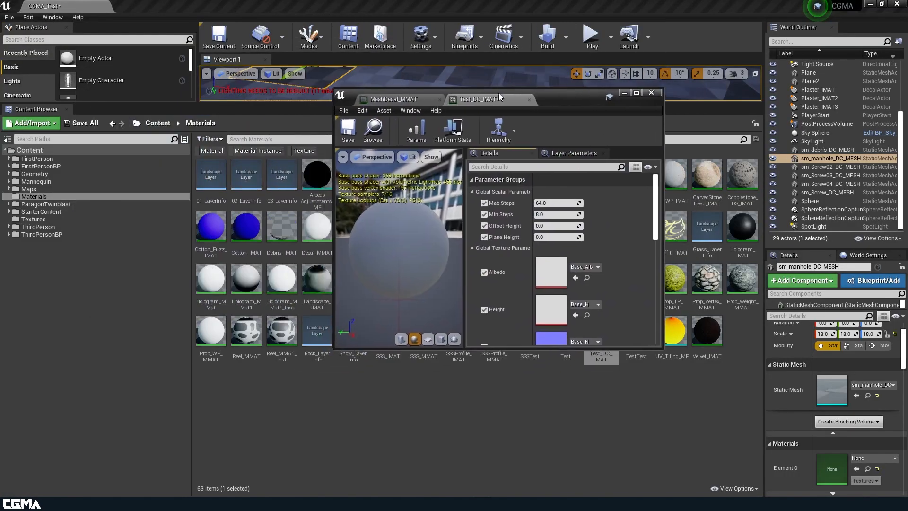
left_click(33, 219)
left_click_drag(588, 97, 286, 85)
left_click_drag(735, 228, 270, 255)
left_click_drag(252, 92, 703, 75)
left_click_drag(211, 280, 738, 273)
scroll(737, 272, "down", 2)
left_click(245, 278)
left_click_drag(245, 279, 744, 263)
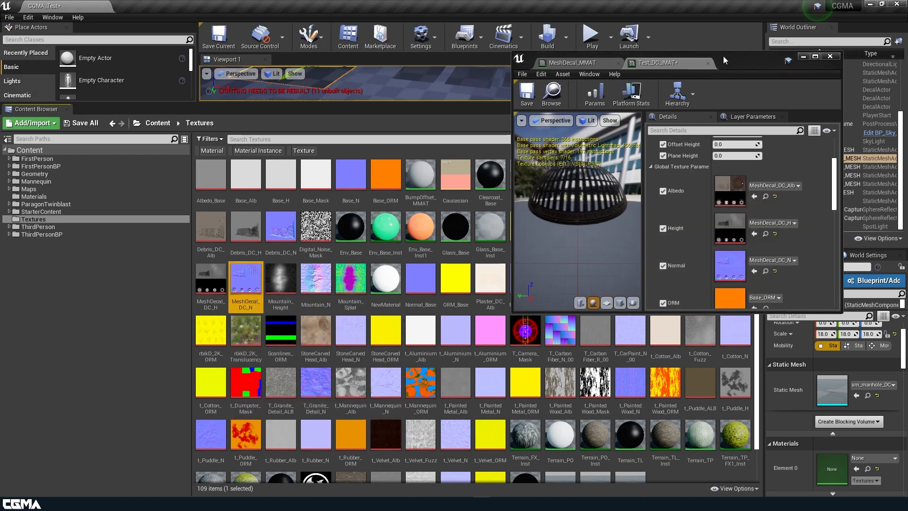
Step: Maximize the instance editor, switch the preview mesh to a cube and examine the decal textures up close
double_click(722, 55)
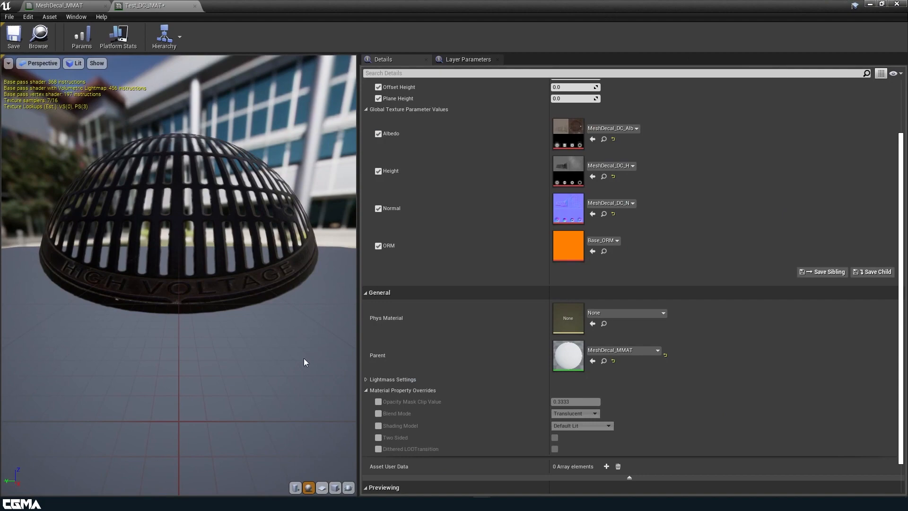
left_click(335, 486)
left_click_drag(202, 256, 241, 239)
scroll(537, 219, "up", 2)
Step: Save Test_DC_IMAT, locate it in the Content Browser and enlarge the level viewport, keeping the instance editor floating aside
left_click_drag(326, 1, 625, 247)
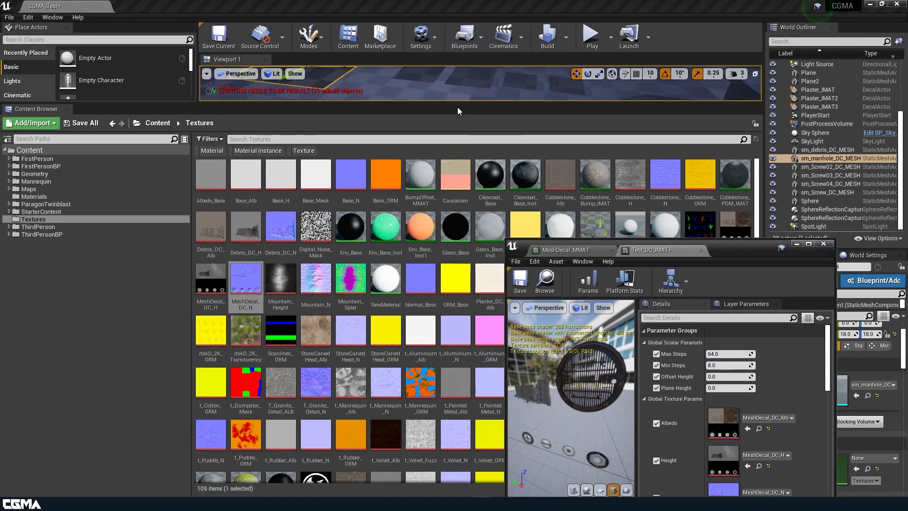
left_click(546, 282)
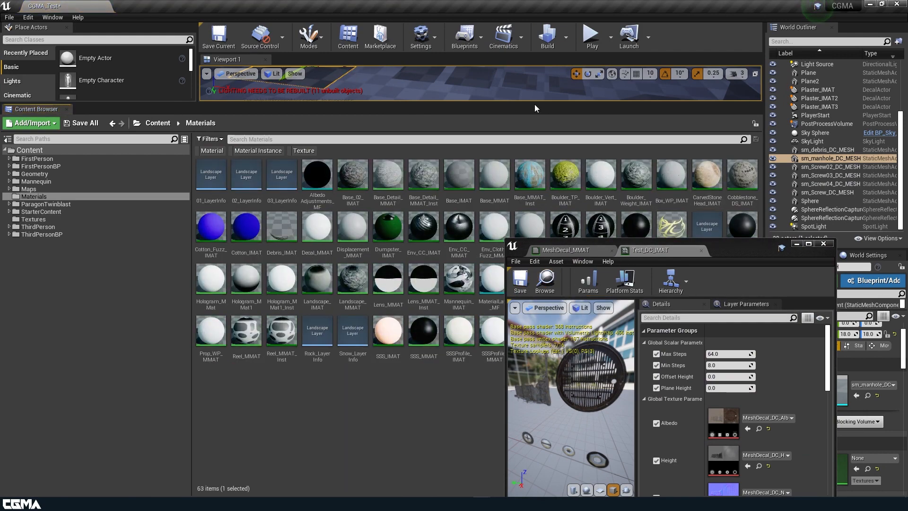
left_click_drag(534, 104, 534, 200)
left_click_drag(717, 251, 203, 261)
Step: Apply Test_DC_IMAT to the manhole, debris and four screw decal meshes in the level
left_click_drag(600, 428, 320, 122)
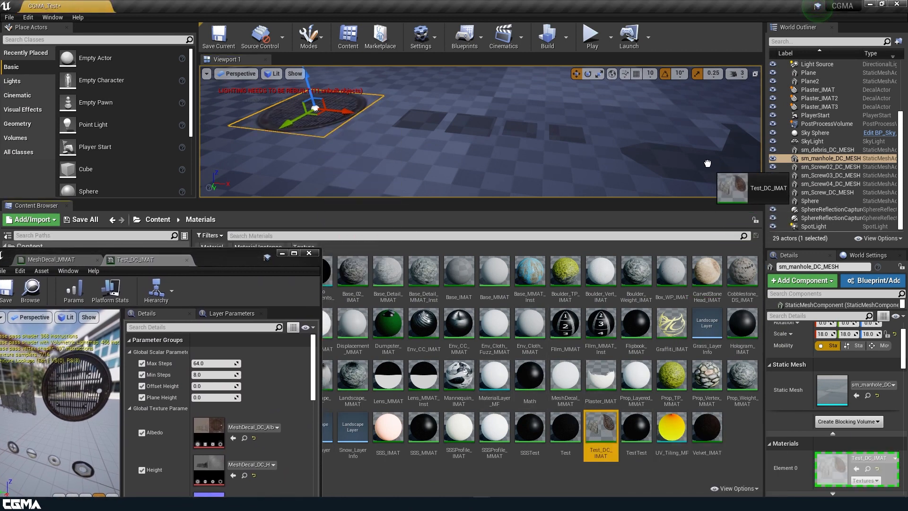
left_click_drag(600, 428, 567, 135)
left_click_drag(600, 427, 520, 129)
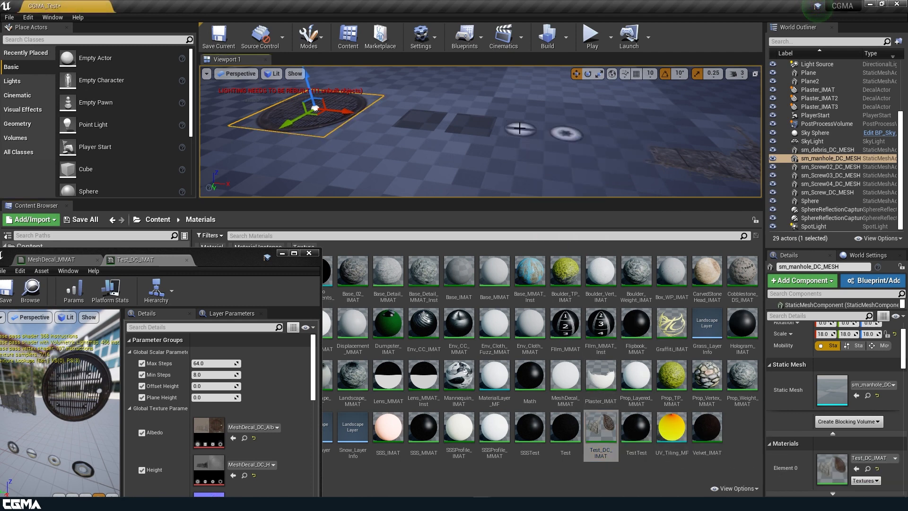
left_click_drag(601, 428, 472, 125)
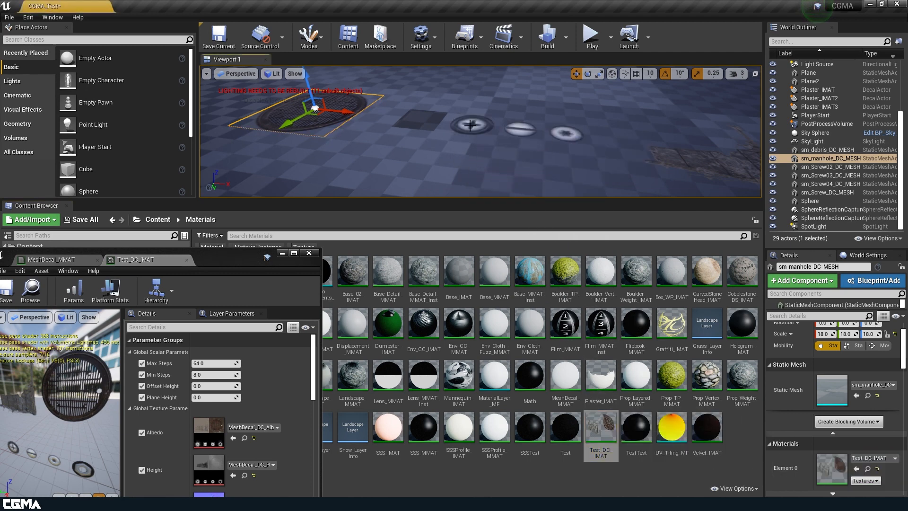
left_click_drag(601, 397, 420, 119)
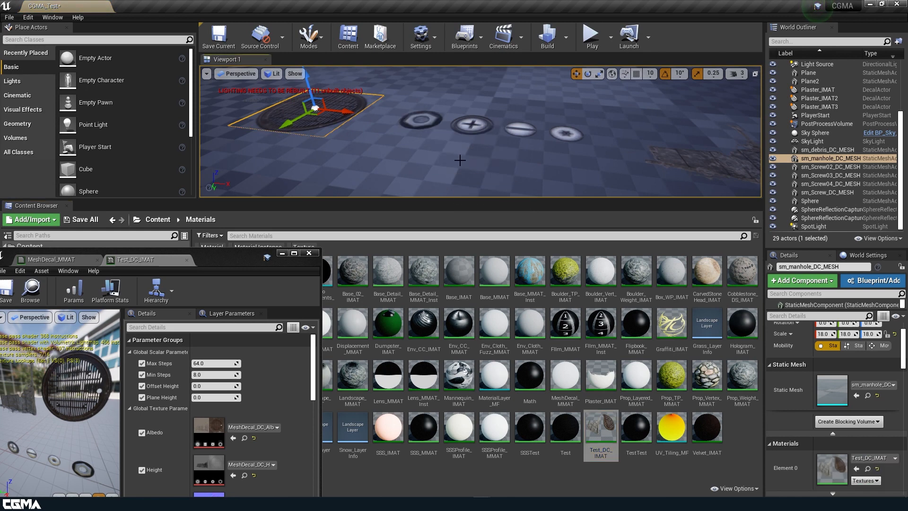
right_click_drag(420, 119, 352, 156)
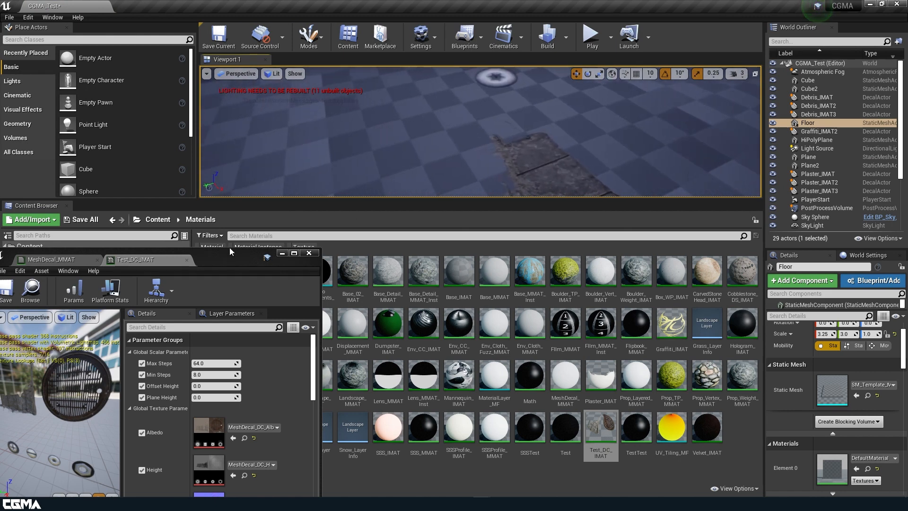
Step: Move the floating instance editor clear of the level view and enlarge the viewport to show the decals
left_click_drag(222, 257, 440, 325)
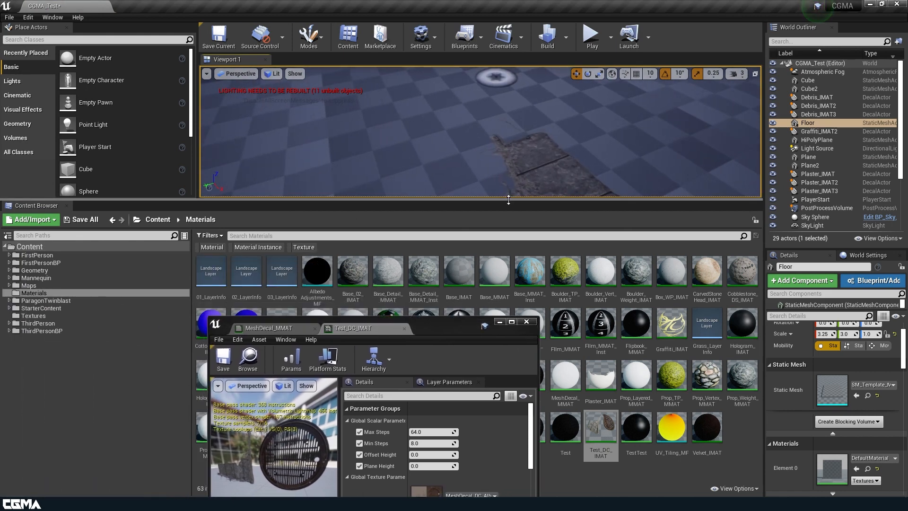
left_click_drag(507, 199, 507, 311)
right_click_drag(482, 195, 550, 216)
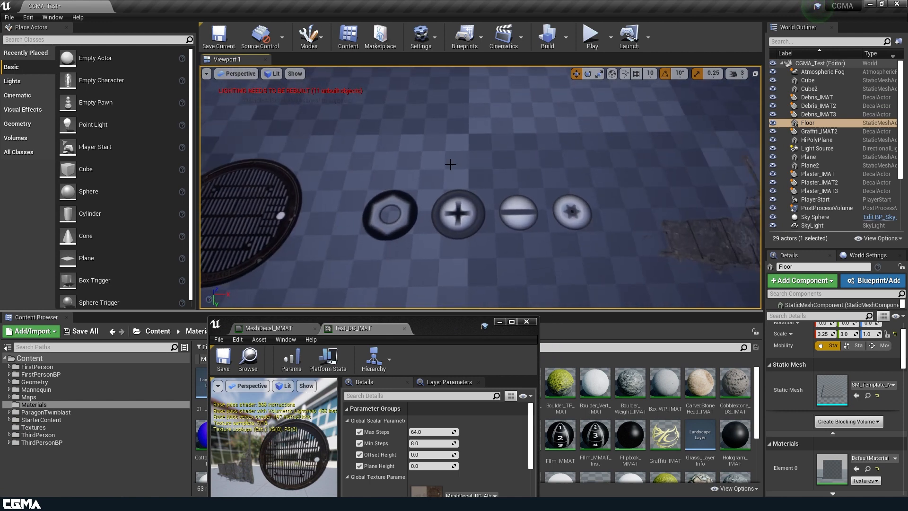
Step: Inspect the hexagonal screw and manhole mesh decals up close on the floor
left_click(396, 212)
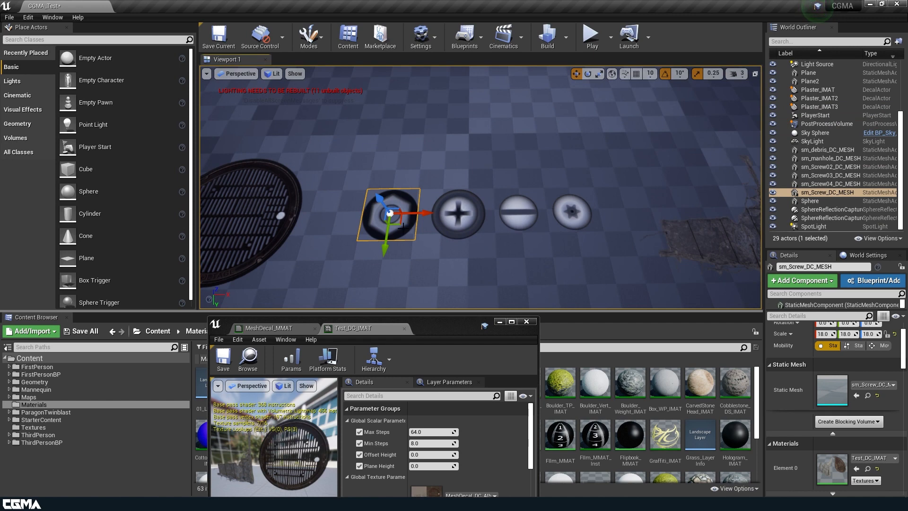
left_click_drag(402, 222, 306, 132)
right_click_drag(344, 170, 312, 86)
left_click(514, 131)
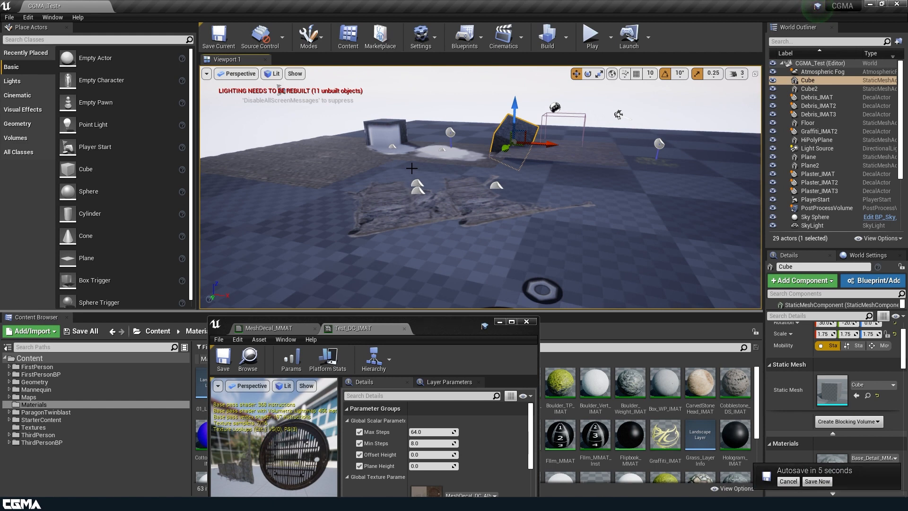
right_click_drag(552, 270, 555, 273)
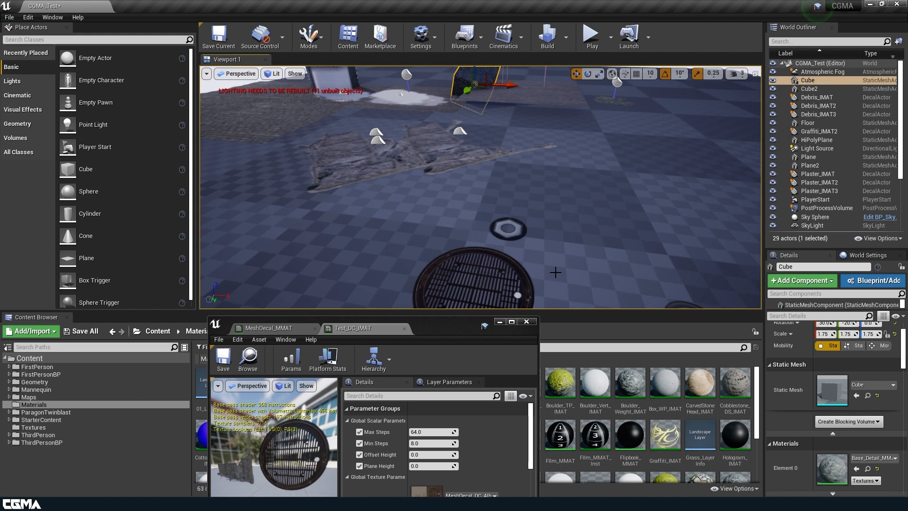
key("w")
right_click_drag(565, 220, 506, 265)
key("s")
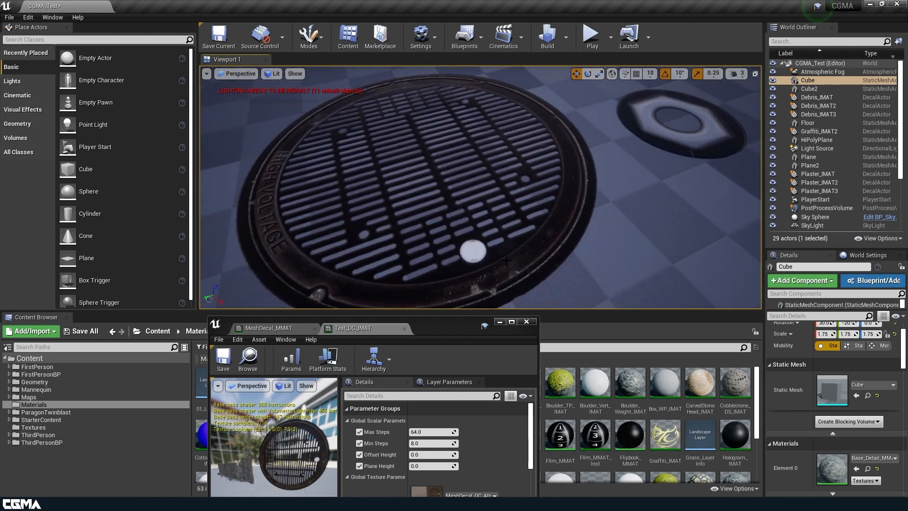
right_click_drag(434, 242, 425, 246)
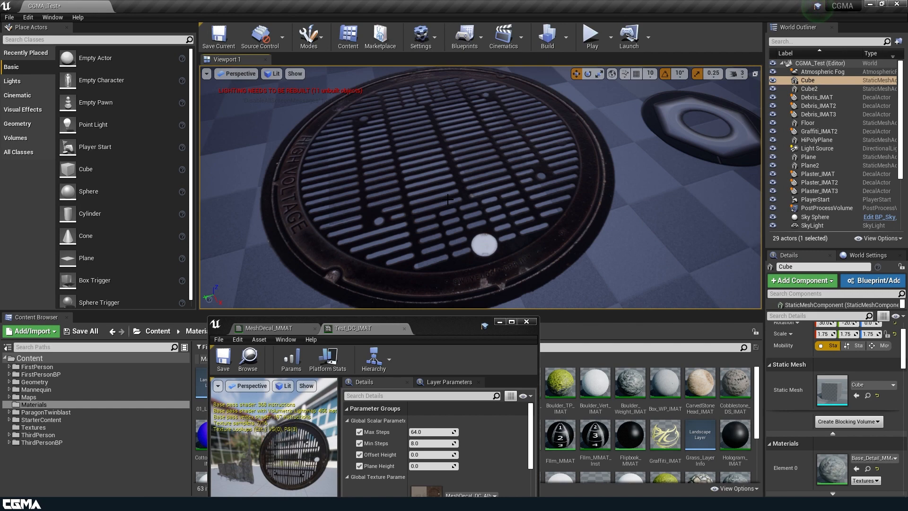
Step: Look around the level and check the cross, slotted and star screw decal meshes on the floor
key("s")
right_click_drag(447, 199, 441, 160)
key("d")
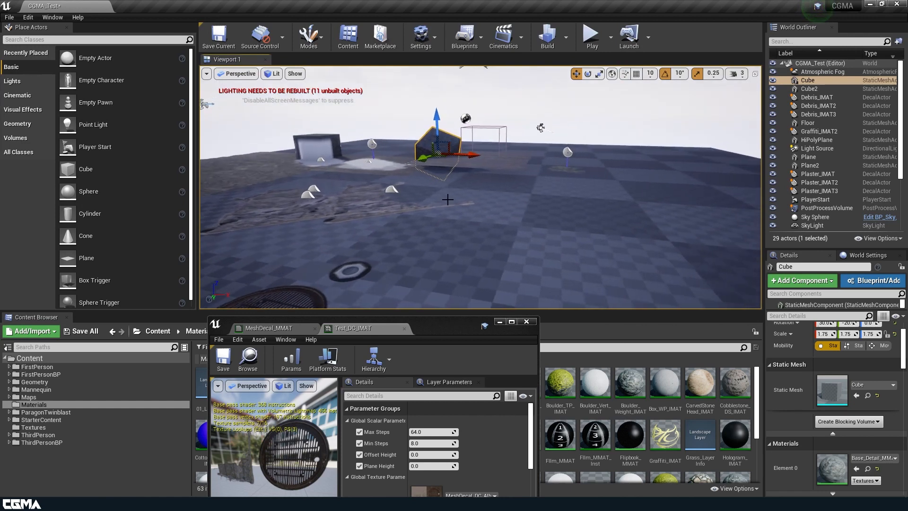
key("w")
right_click_drag(447, 199, 449, 229)
key("s")
right_click_drag(440, 159, 424, 149)
key("d")
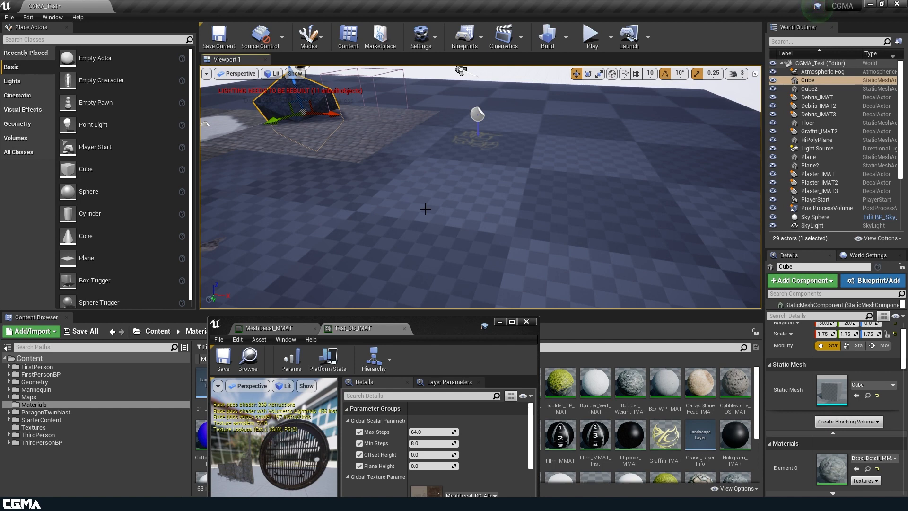
right_click_drag(496, 203, 473, 231)
left_click(477, 232)
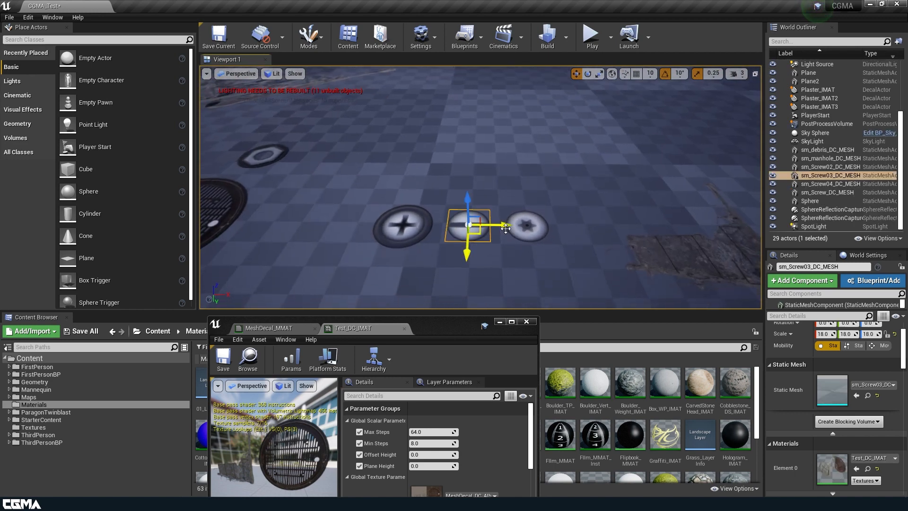
left_click(419, 234)
left_click(539, 228)
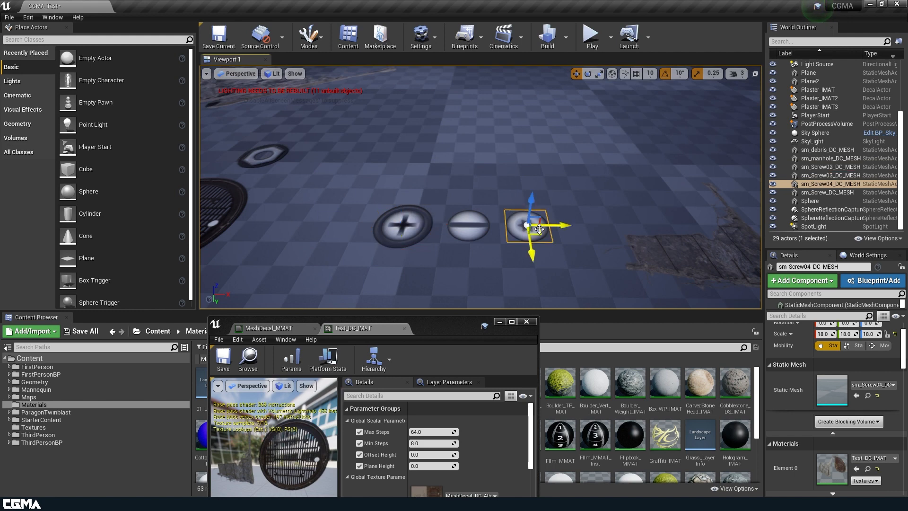
right_click_drag(538, 230, 454, 243)
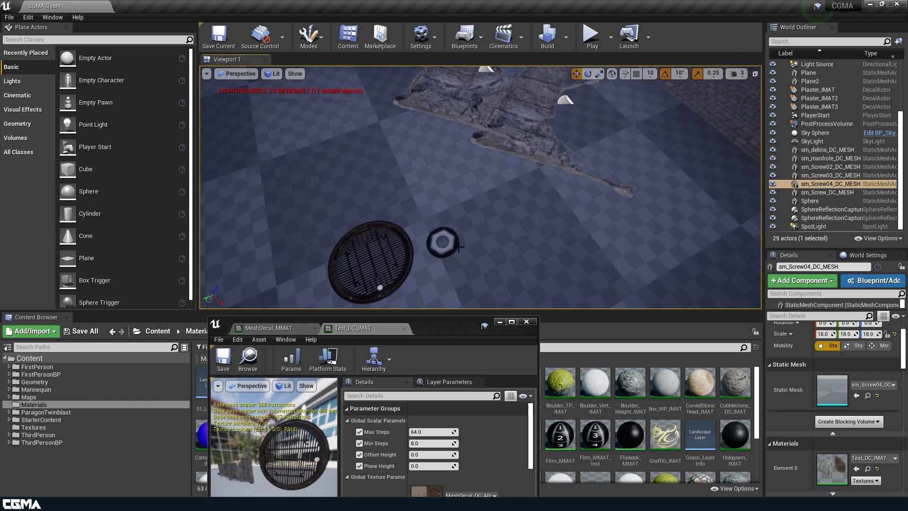
Step: Duplicate the hexagonal screw decal and move the copy up onto the tilted cube
left_click(445, 245)
left_click_drag(437, 254, 681, 70, "alt")
right_click_drag(680, 71, 705, 45)
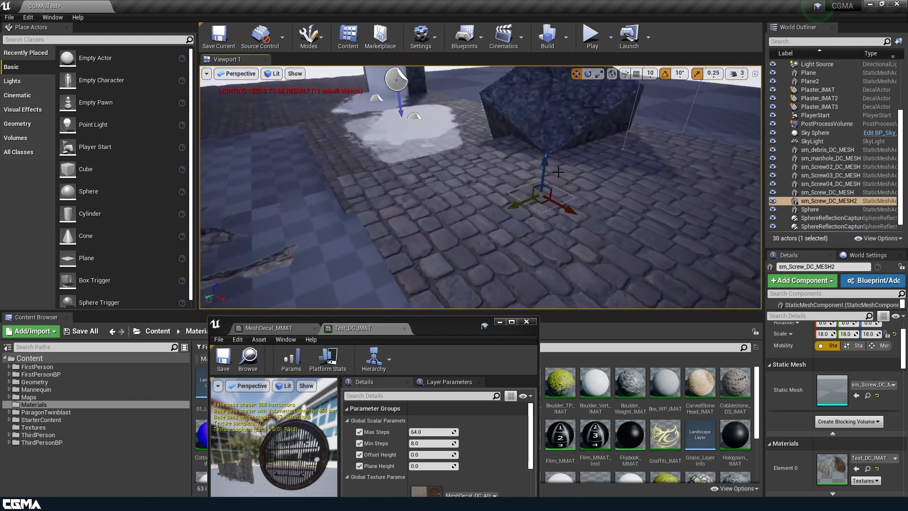
left_click_drag(542, 143, 548, 64)
right_click_drag(568, 94, 558, 187)
left_click_drag(501, 284, 454, 167)
Step: Rotate and shift the copied screw decal to lie flat on the cube's face, finishing with a 20° turn
key("e")
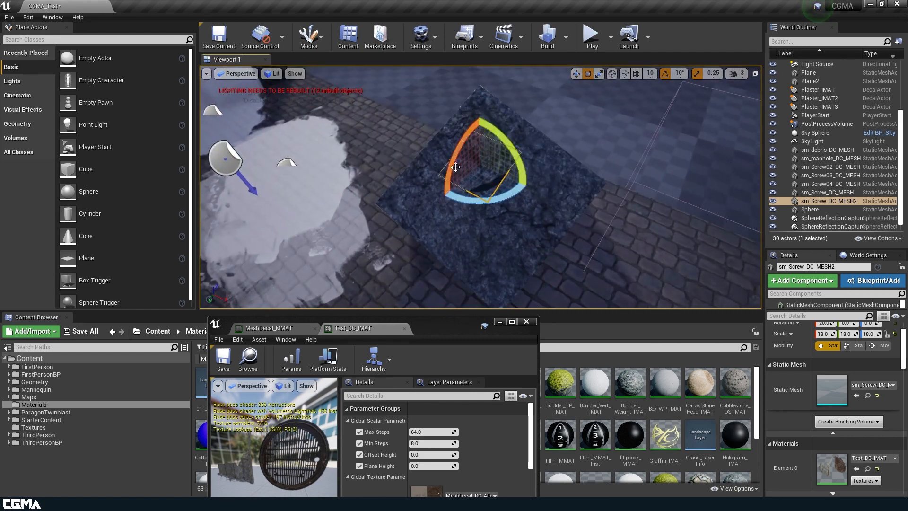
left_click_drag(511, 152, 548, 208)
right_click_drag(522, 165, 482, 158)
key("w")
left_click_drag(487, 200, 453, 173, "alt")
left_click_drag(392, 208, 466, 191, "alt")
key("e")
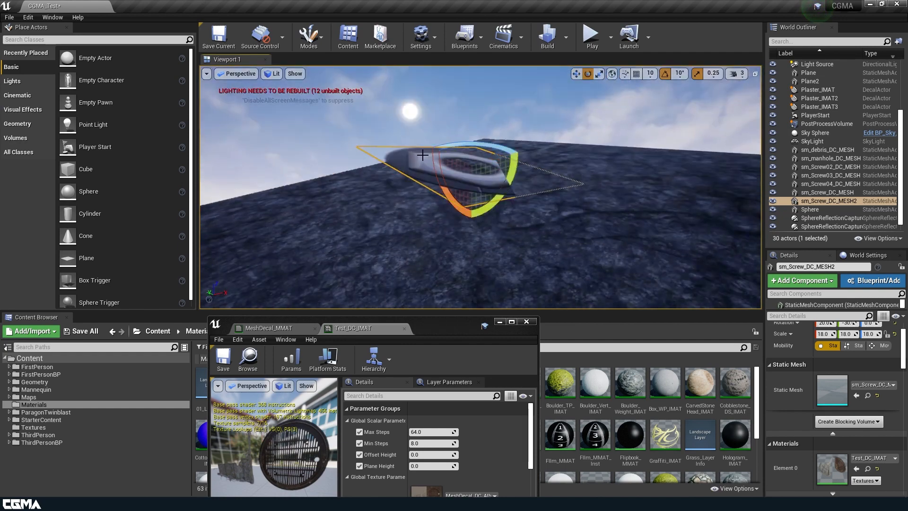
left_click_drag(506, 170, 506, 144)
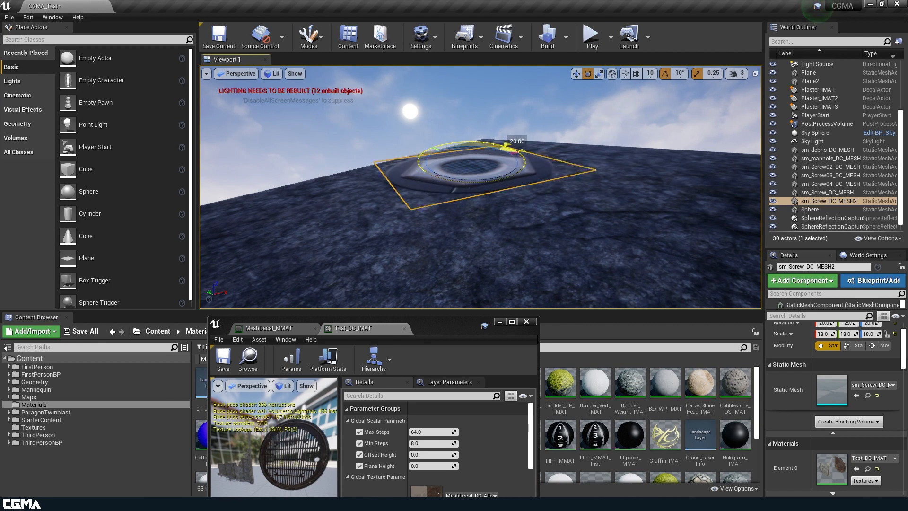
left_click_drag(474, 211, 493, 204)
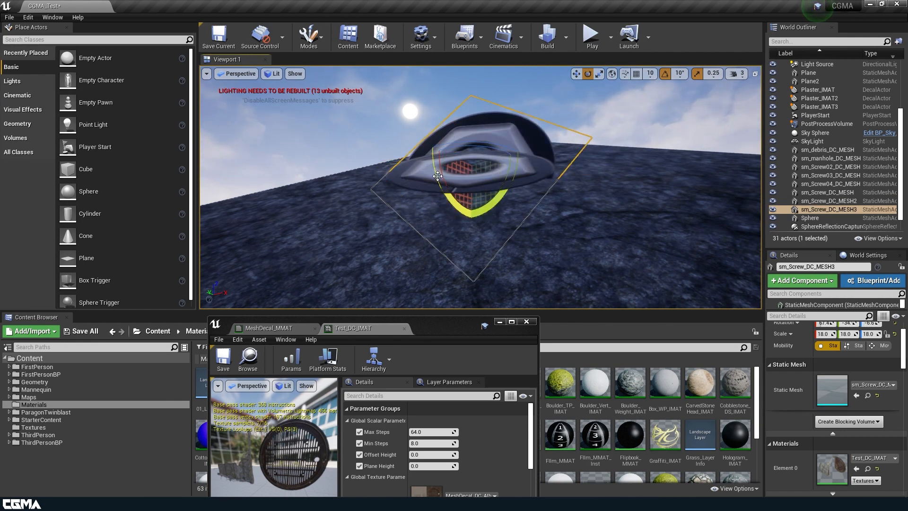
key("ctrl+z")
Step: Examine the floor screws and the debris decal mesh from several angles
right_click_drag(388, 130, 460, 215)
key("g")
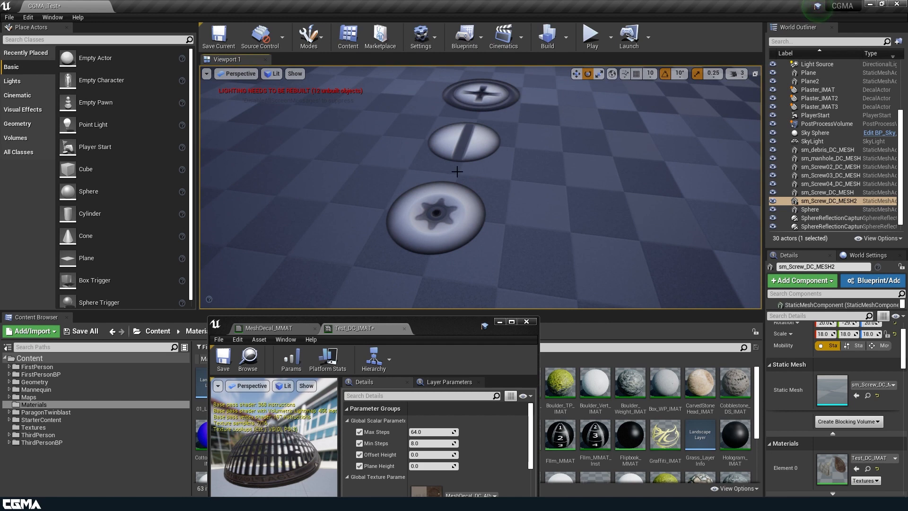
right_click_drag(503, 194, 325, 251)
left_click(326, 251)
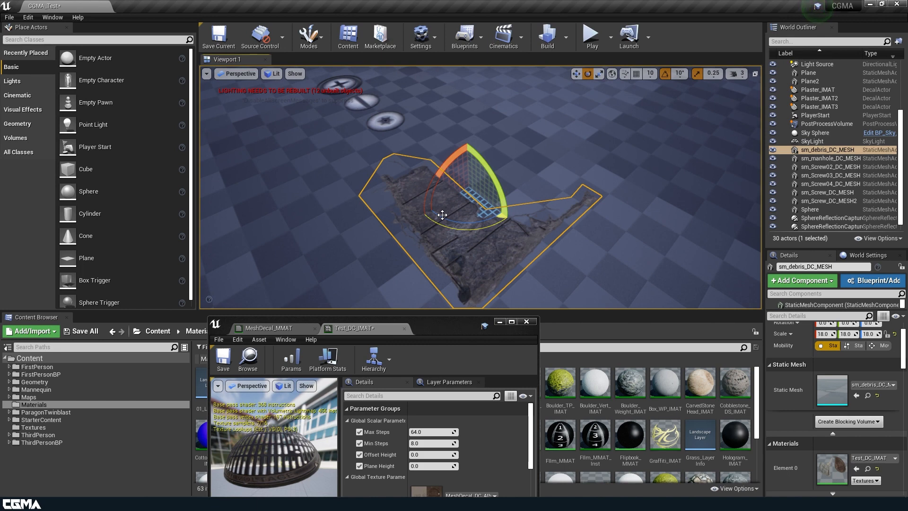
right_click_drag(486, 269, 486, 269)
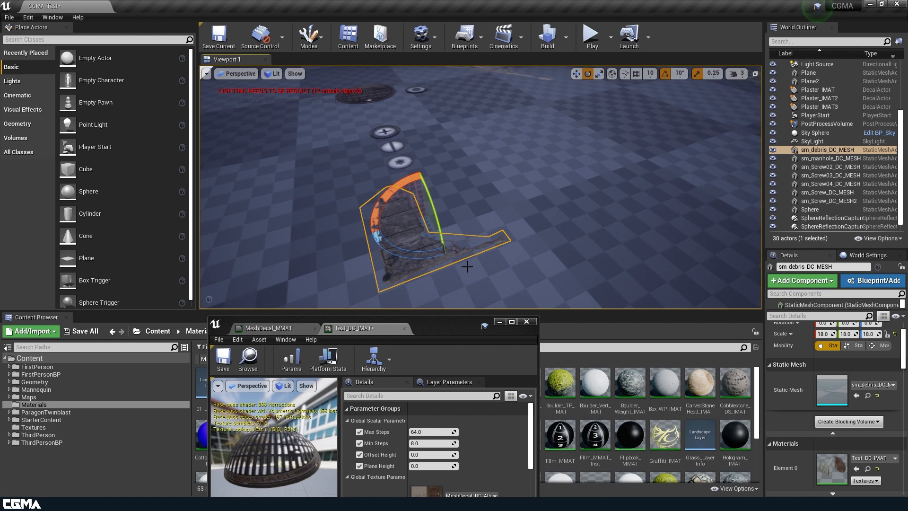
mouse_move(429, 280)
right_mouse_down()
mouse_move(473, 274)
mouse_move(425, 278)
right_mouse_up()
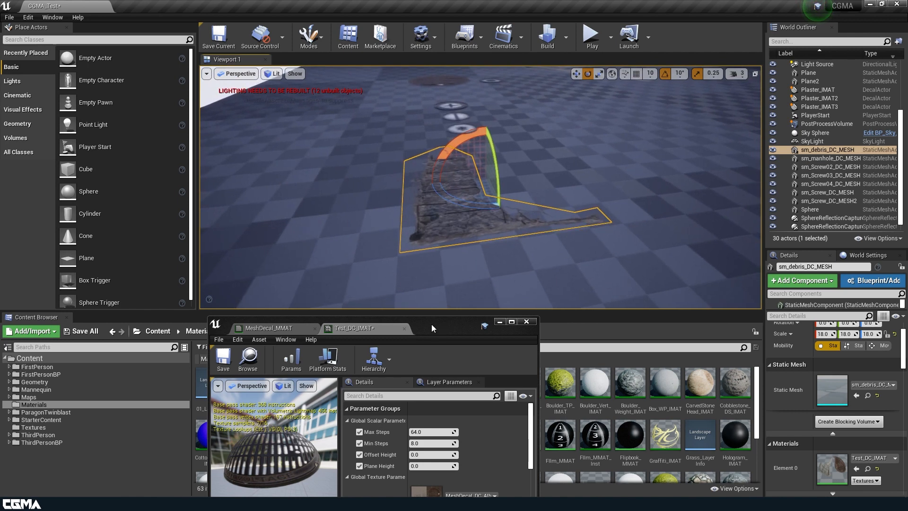
Step: Move the instance editor closer to the decals and set Plane Height to 1 and Offset Height to 0.02
left_click_drag(431, 325, 297, 174)
left_click(292, 314)
type("1")
key("Return")
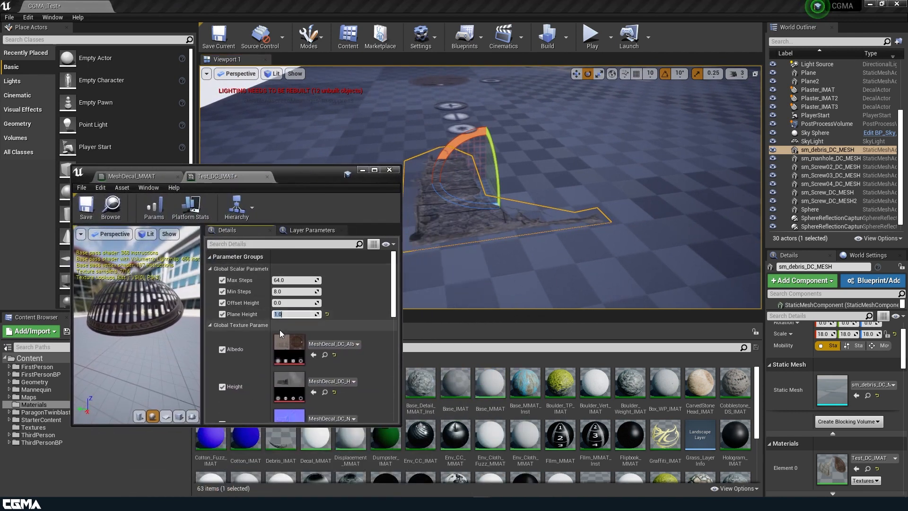
left_click(293, 303)
type(".2")
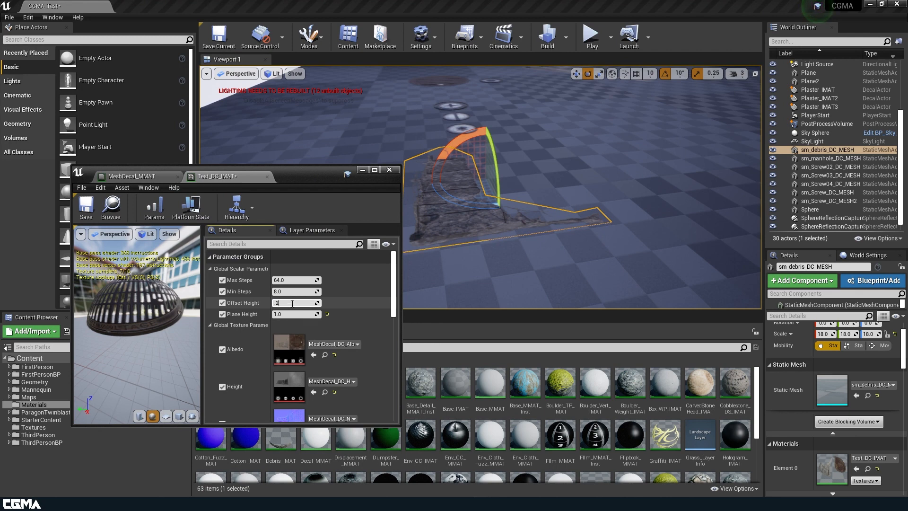
key("BackSpace")
type("02")
key("Return")
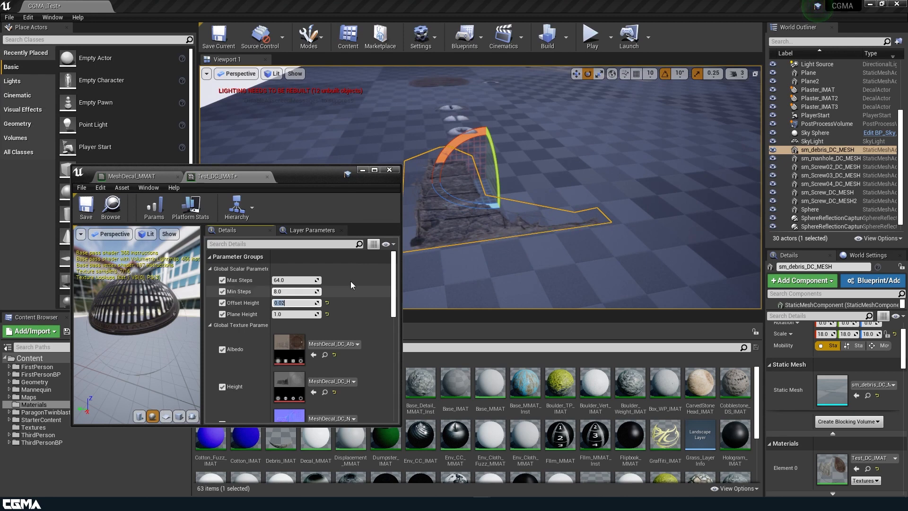
Step: Check the debris relief from a low angle, set Plane Height to 0.5 and save the instance
left_click_drag(481, 256, 484, 213, "alt")
mouse_move(516, 213)
right_mouse_down()
mouse_move(610, 208)
mouse_move(515, 208)
right_mouse_up()
left_click(305, 314)
type("0.5")
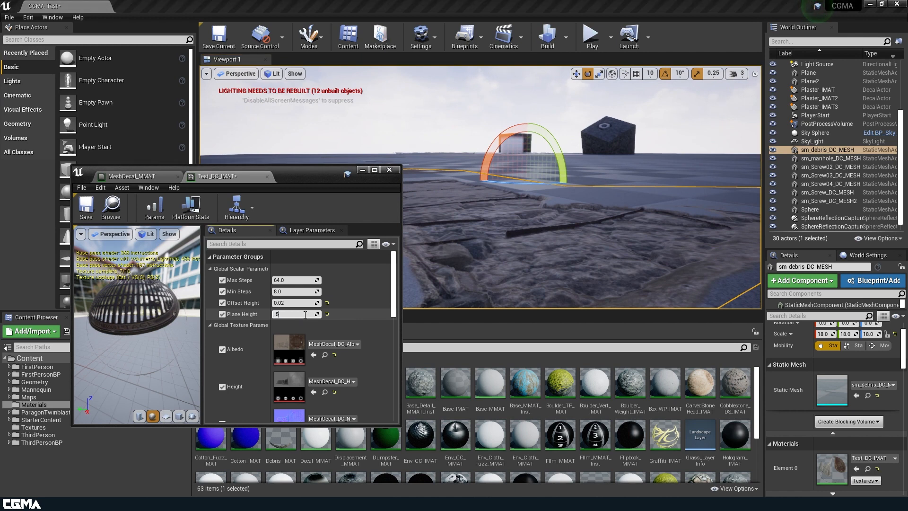
key("Return")
left_click(87, 208)
Step: Reduce the viewport camera speed to 2 and select the star screw decal
right_click_drag(515, 213, 490, 218)
key("g")
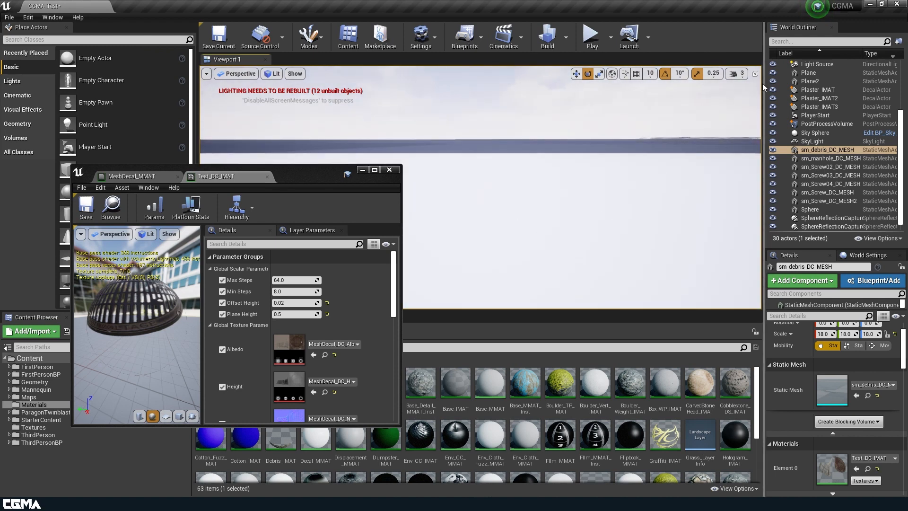
left_click(737, 74)
left_click(743, 97)
mouse_move(628, 180)
right_mouse_down()
mouse_move(619, 191)
mouse_move(621, 175)
mouse_move(620, 187)
mouse_move(662, 186)
mouse_move(667, 199)
mouse_move(660, 208)
mouse_move(620, 183)
right_mouse_up()
left_click(563, 181)
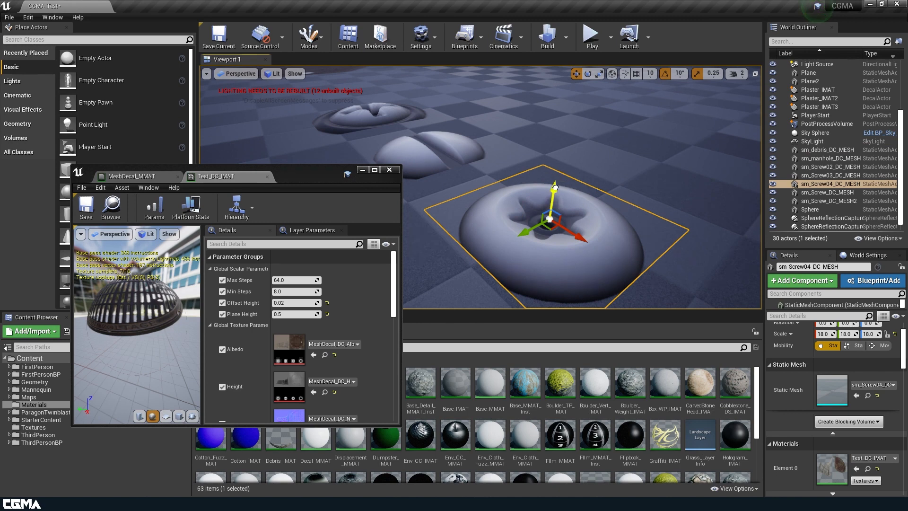
Step: Try raising the star screw decal off the floor and undo the move
left_click_drag(555, 187, 556, 182)
key("ctrl+z")
right_click_drag(483, 248, 428, 246)
right_click_drag(466, 200, 596, 165)
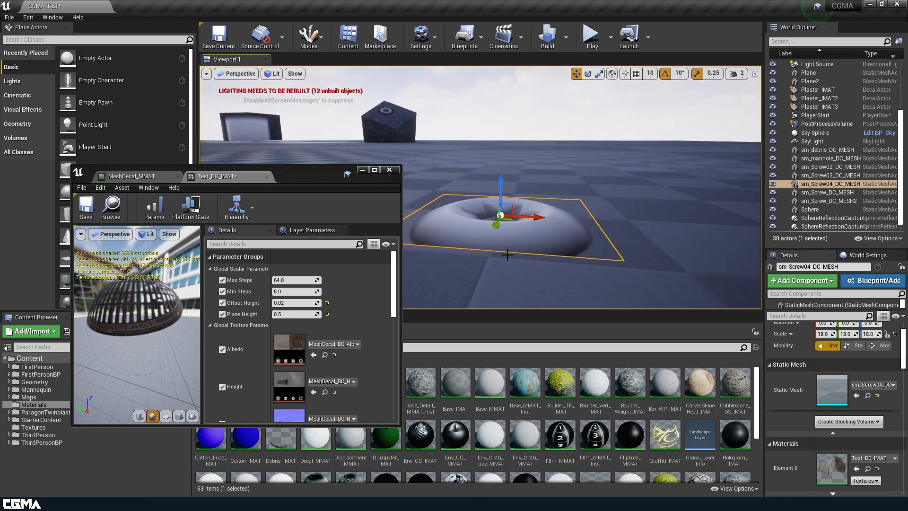
Step: Try an Offset Height of 0.1, and set it to 0.01 instead
left_click(291, 303)
key("BackSpace")
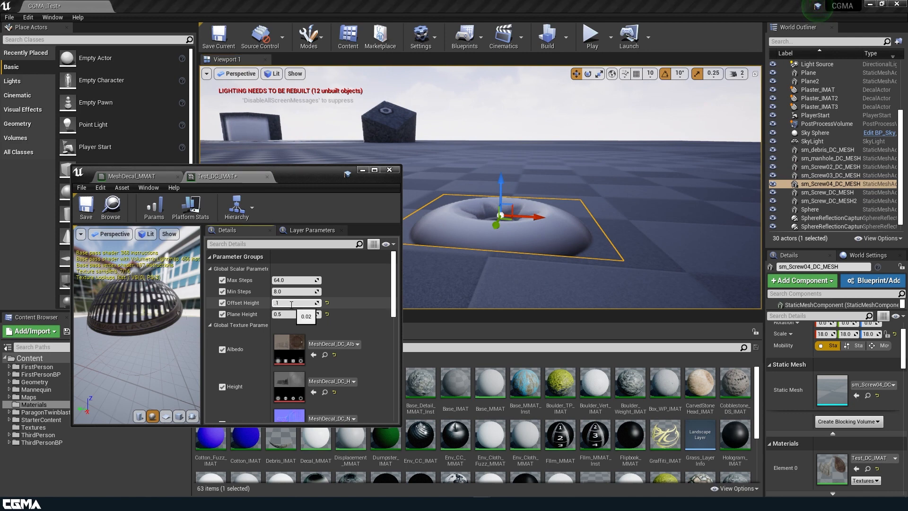
key("Return")
type("0")
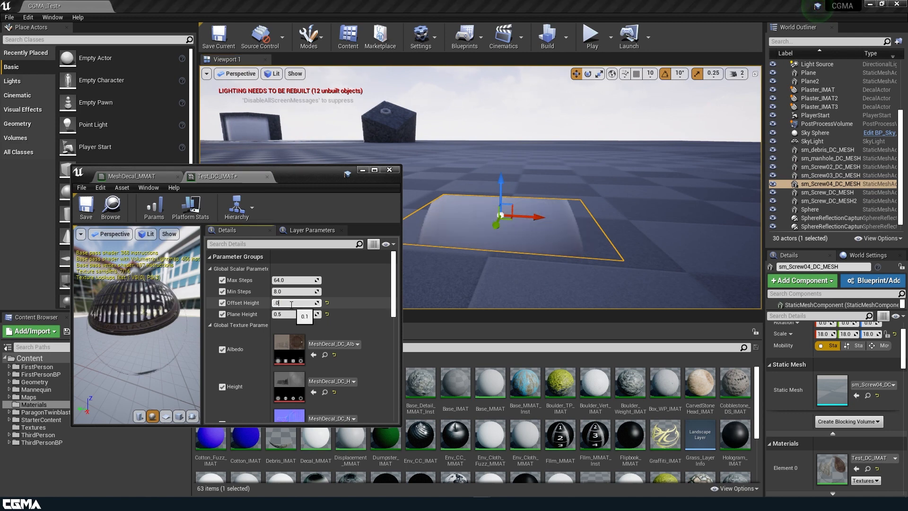
key("Return")
Step: Lower Plane Height to 0.02381 while checking the star screw's relief, and save the instance
right_click_drag(478, 265, 379, 274)
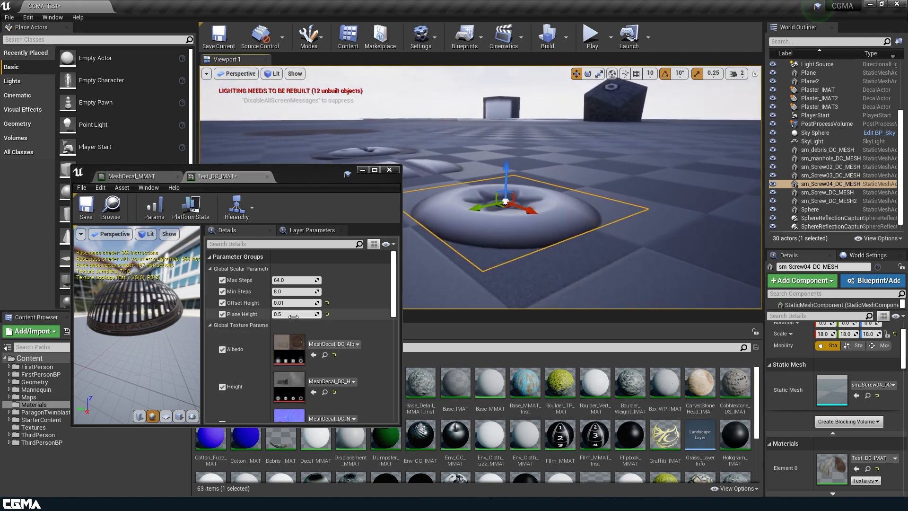
left_click(294, 314)
left_click_drag(294, 314, 273, 314)
right_click_drag(465, 264, 460, 289)
left_click(87, 206)
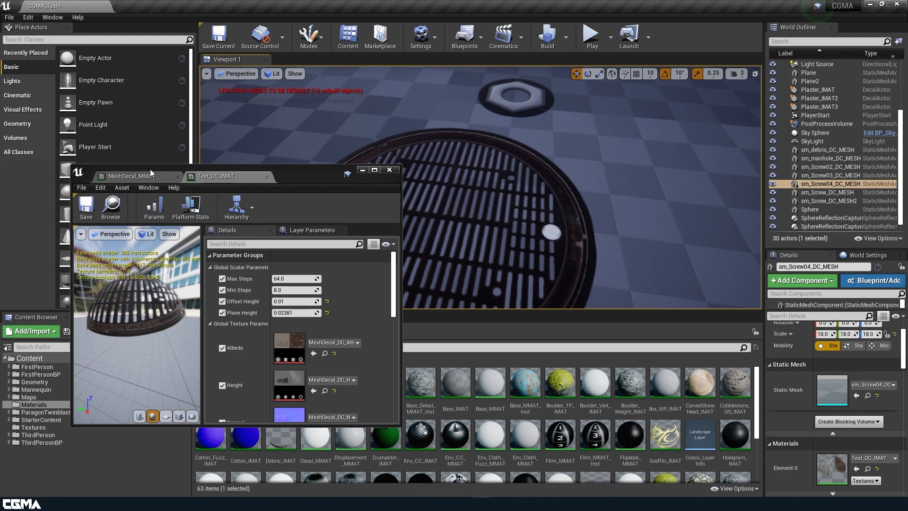
Step: Select the manhole decal mesh and view it in the context of the surrounding level
left_click(547, 233)
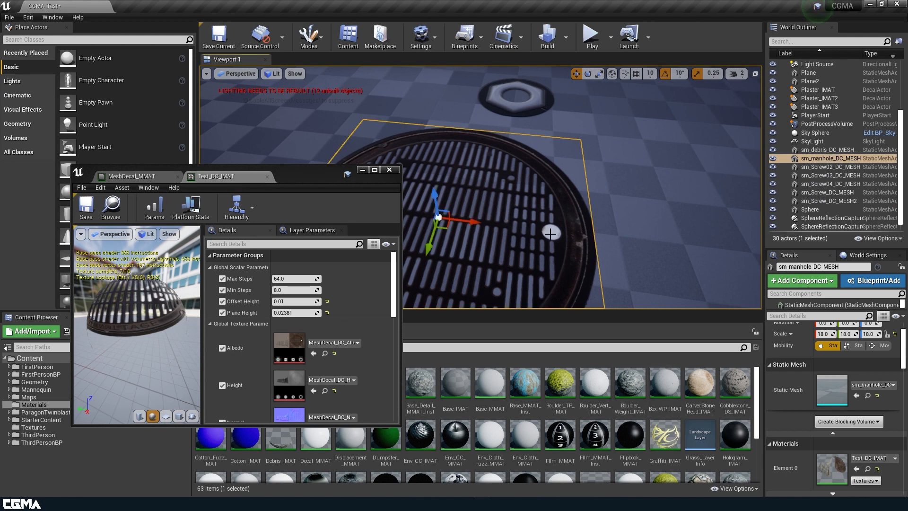
key("f")
right_click_drag(551, 237, 559, 206)
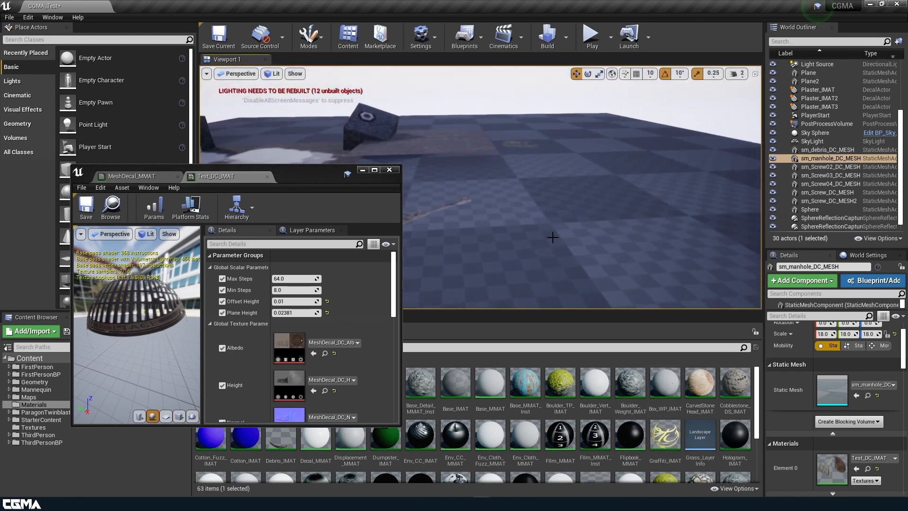
Step: Duplicate the cobblestone plane onto an empty area of floor, snap it to the ground and raise it slightly above the surface
left_click(473, 151)
left_click_drag(436, 147, 753, 190, "alt")
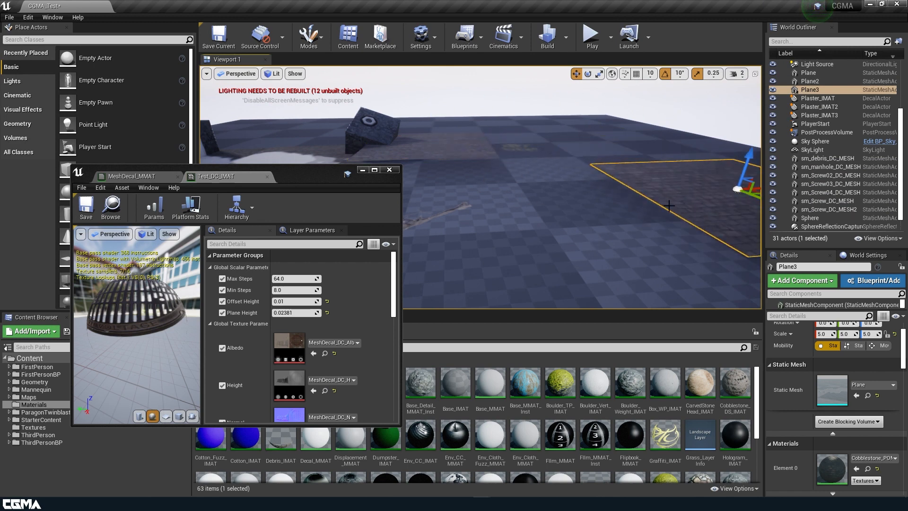
right_click_drag(652, 218, 695, 208)
key("f")
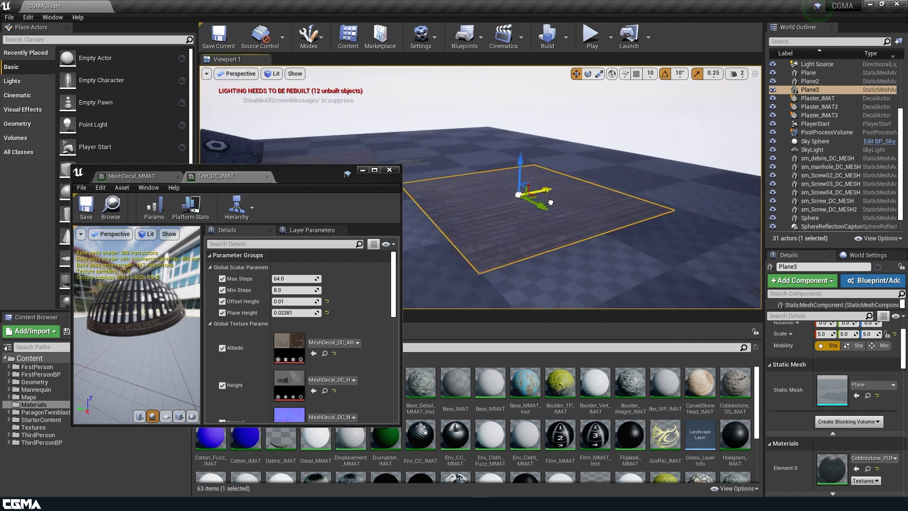
mouse_move(489, 176)
left_mouse_down()
mouse_move(490, 196)
mouse_move(491, 164)
left_mouse_up()
key("End")
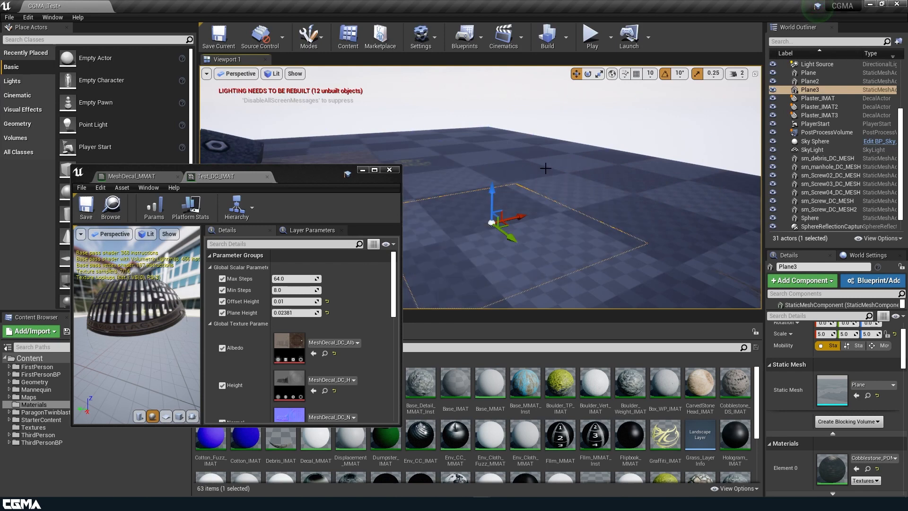
left_click_drag(490, 201, 492, 198)
right_click_drag(511, 215, 525, 237)
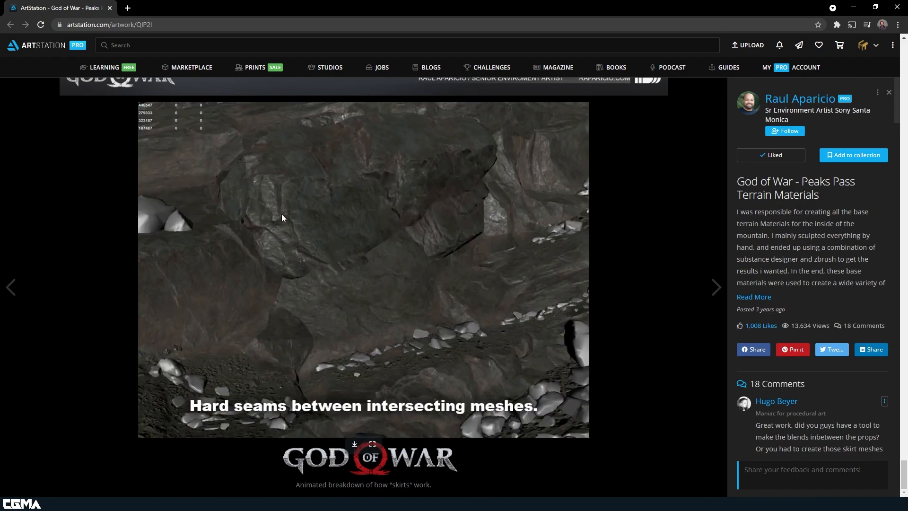
Step: Return to Unreal Editor, inspect the t_Puddle_ALB texture from the Textures folder, and go back to the Materials folder
left_click(853, 7)
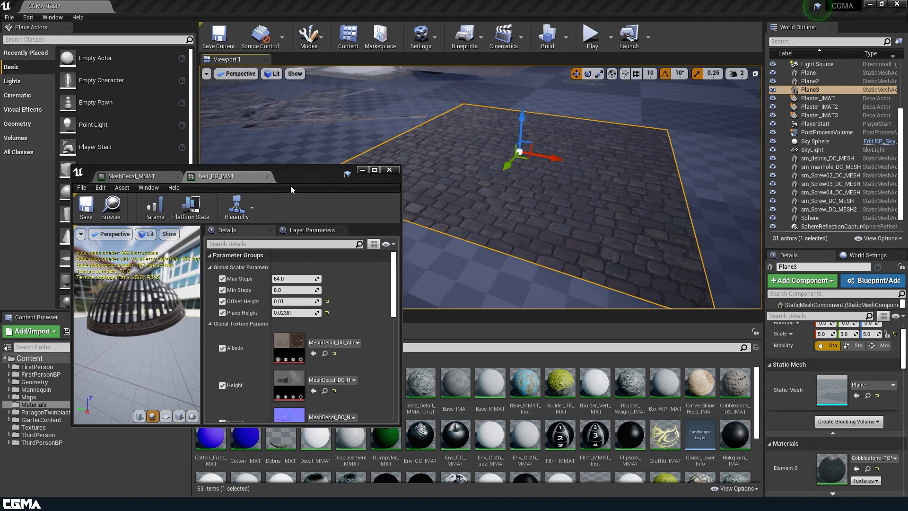
left_click_drag(291, 183, 518, 453)
left_click(47, 427)
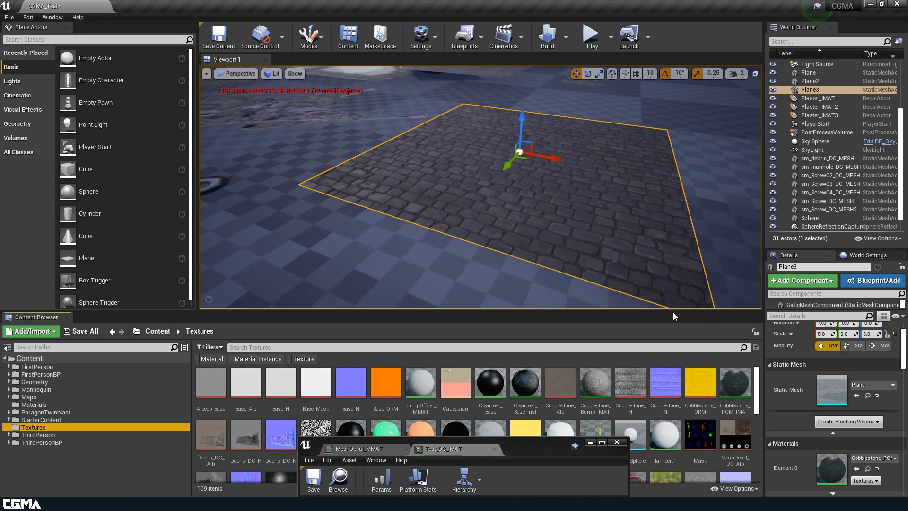
left_click_drag(674, 310, 674, 141)
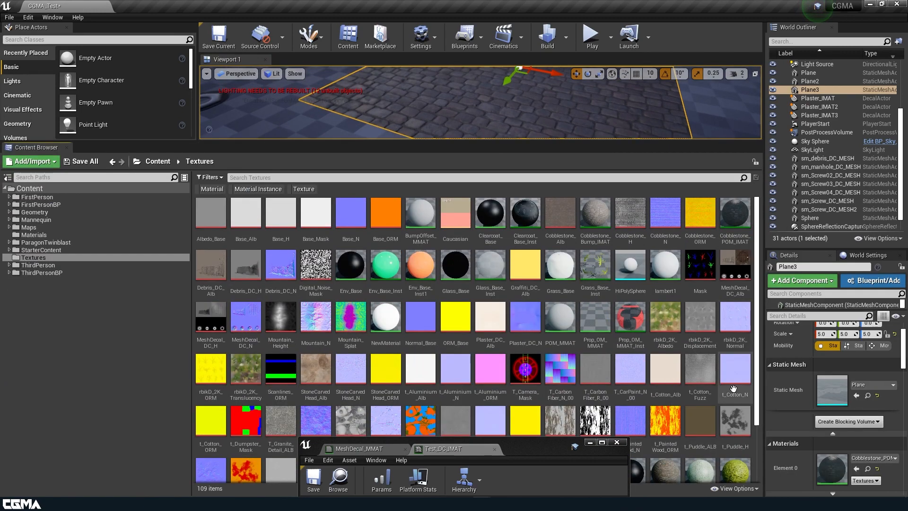
scroll(727, 276, "down", 2)
left_click(703, 342)
double_click(704, 341)
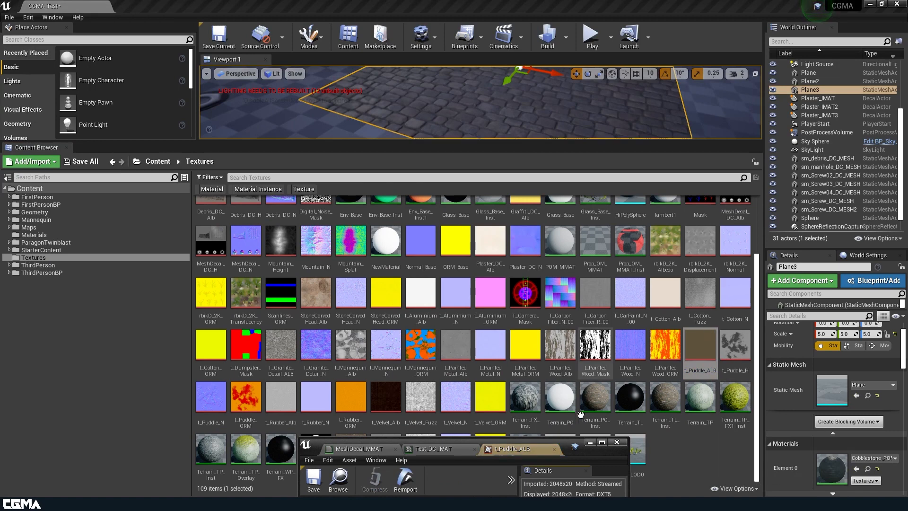
left_click_drag(563, 438, 323, 98)
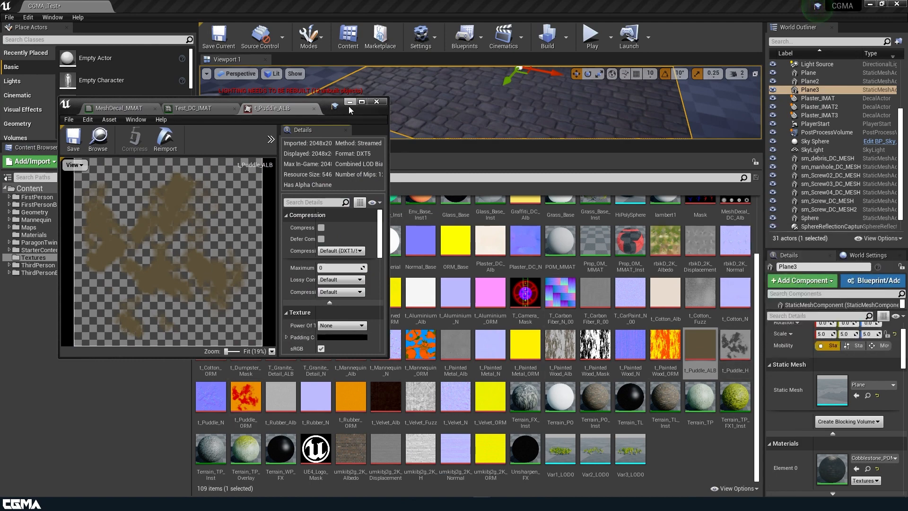
left_click_drag(360, 49, 246, 110)
left_click(377, 101)
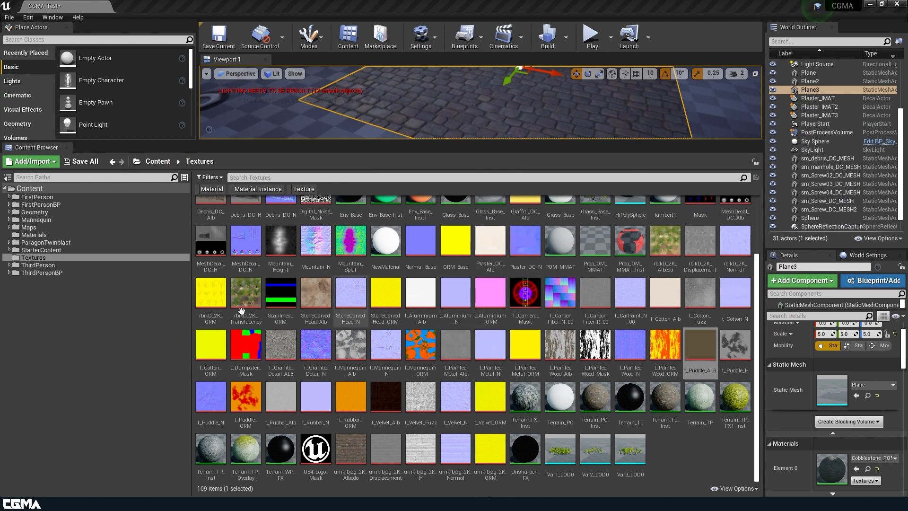
left_click(33, 234)
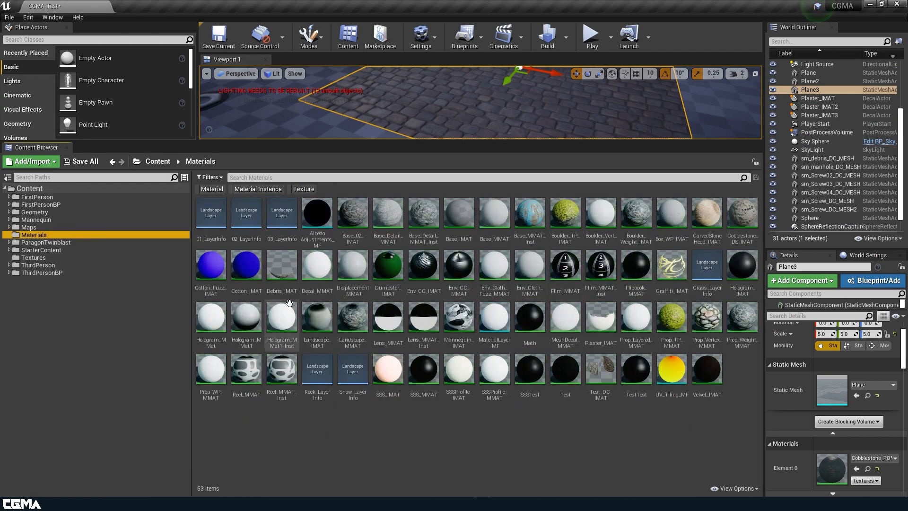
left_click(572, 323)
key("ctrl+w")
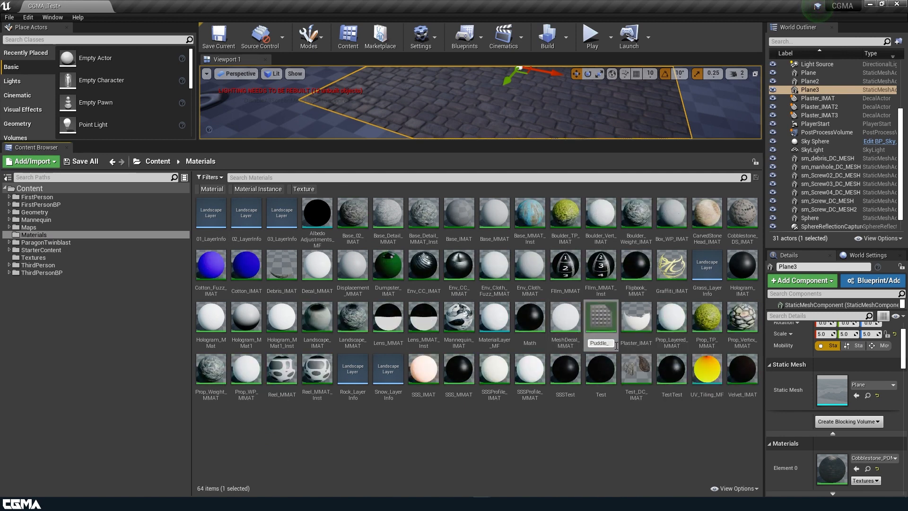
key("Return")
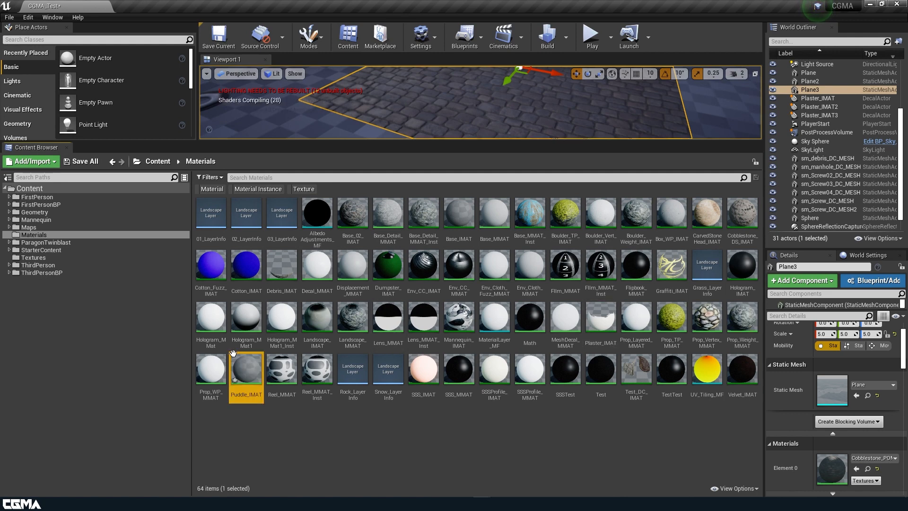
double_click(255, 367)
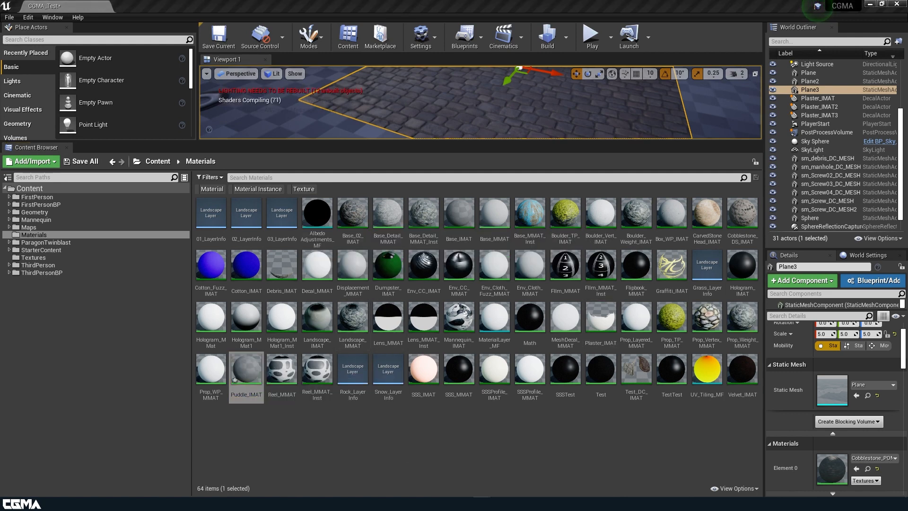
left_click_drag(907, 85, 677, 62)
left_click(667, 67)
left_click(246, 371)
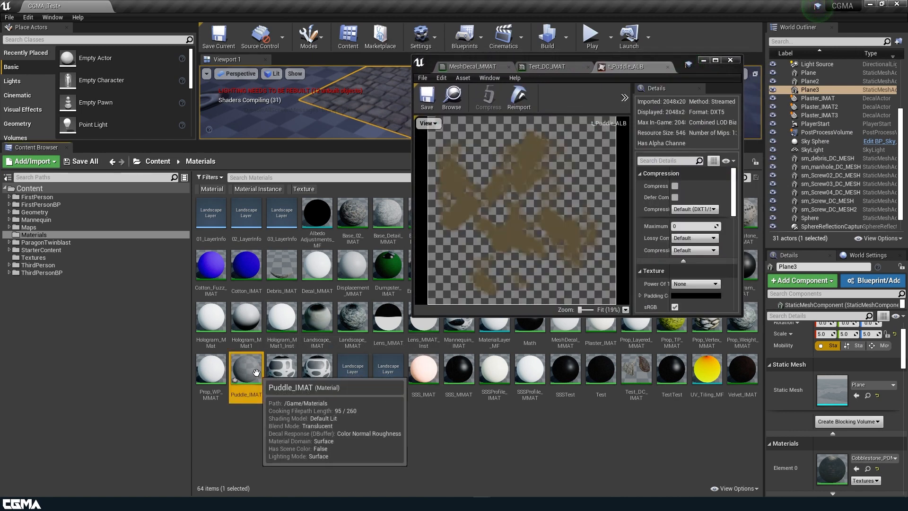
key("Delete")
left_click(401, 405)
Step: Create a material instance from MeshDecal_MMAT and name it Puddle_IMAT
left_click_drag(684, 63, 692, 341)
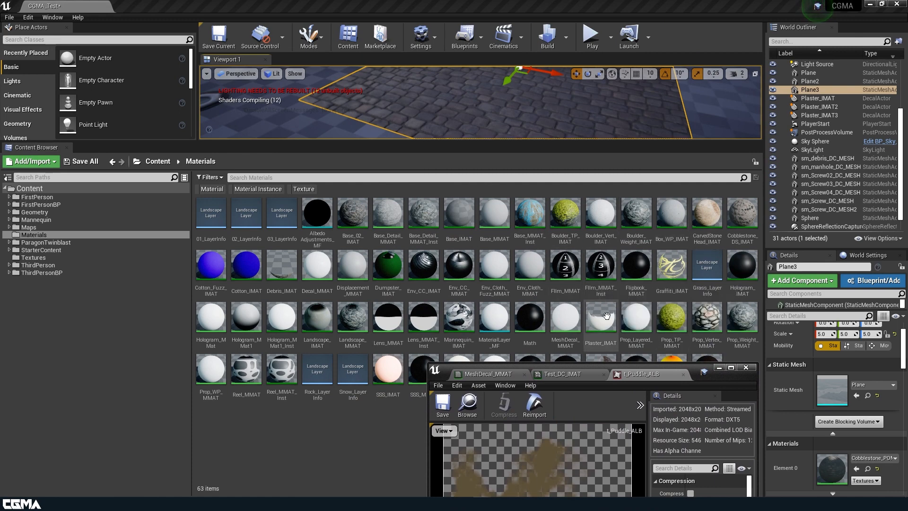
left_click(574, 321)
right_click(573, 320)
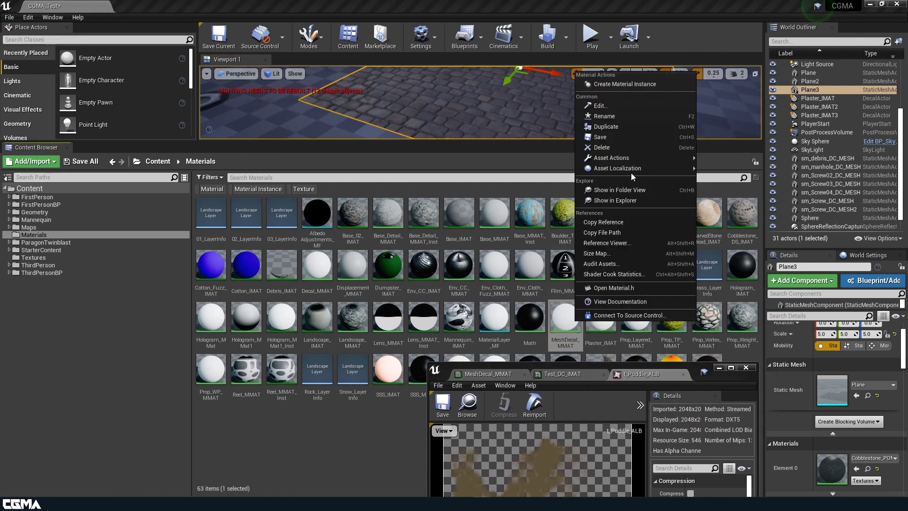
left_click(637, 86)
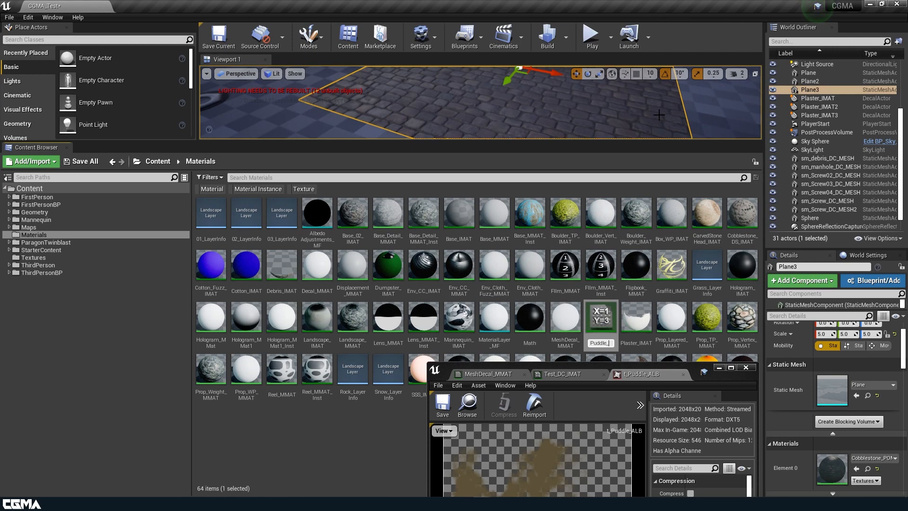
key("Return")
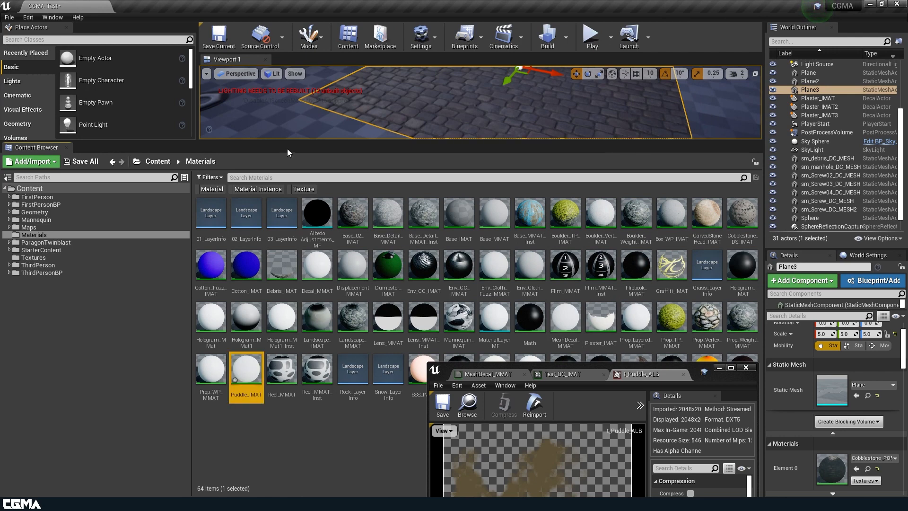
Step: Open Puddle_IMAT and enable its Albedo, Height, Normal and ORM texture parameter overrides
double_click(246, 369)
left_click_drag(696, 376, 780, 80)
scroll(711, 231, "down", 3)
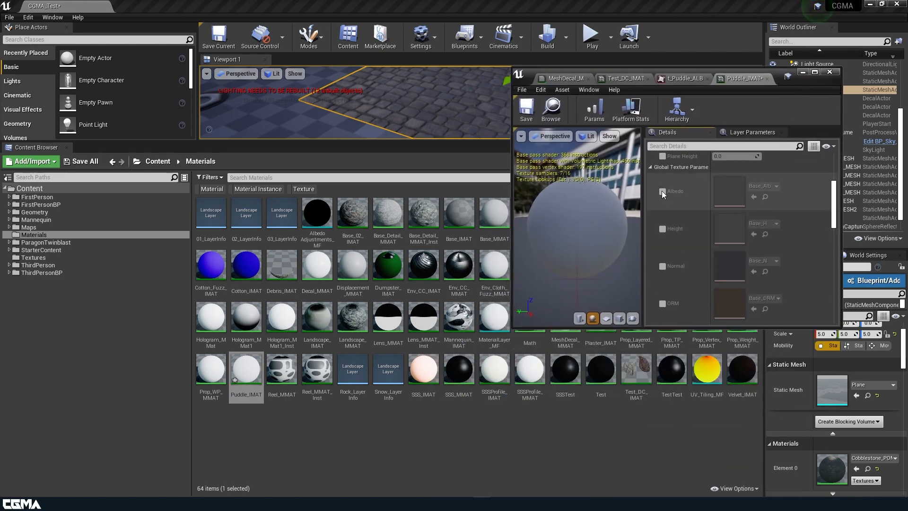
left_click(662, 192)
left_click(663, 228)
left_click(663, 266)
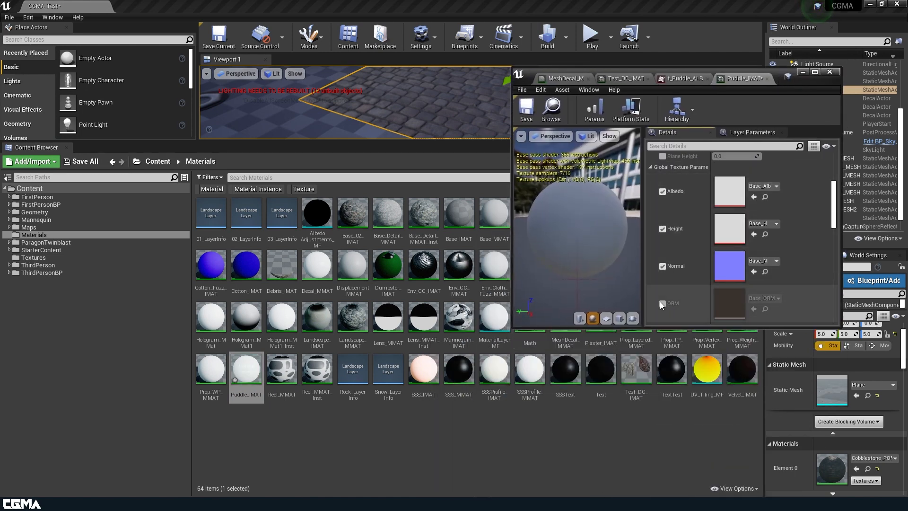
left_click(662, 303)
Step: Assign t_Puddle_ALB, t_Puddle_H, t_Puddle_N and t_Puddle_ORM to the matching Puddle_IMAT texture parameters and save the instance
left_click(33, 257)
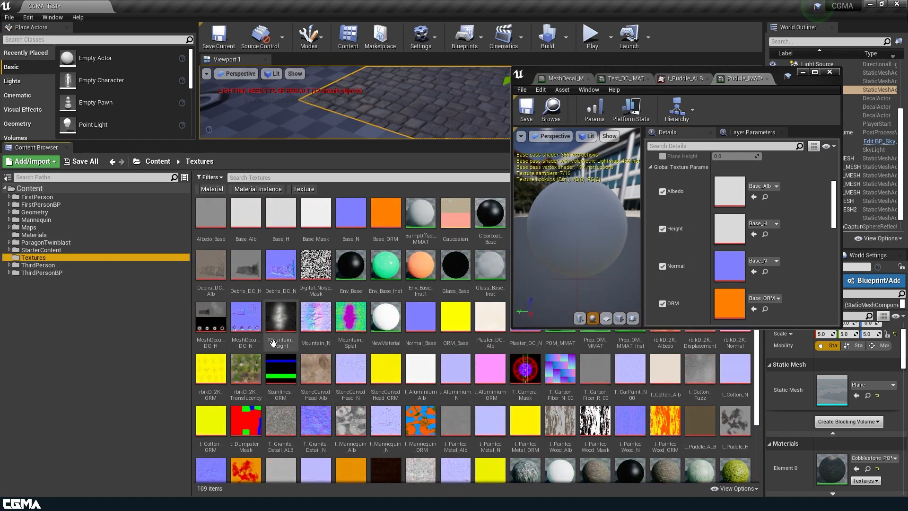
left_click_drag(786, 77, 400, 80)
left_click_drag(715, 428, 344, 193)
scroll(670, 391, "down", 2)
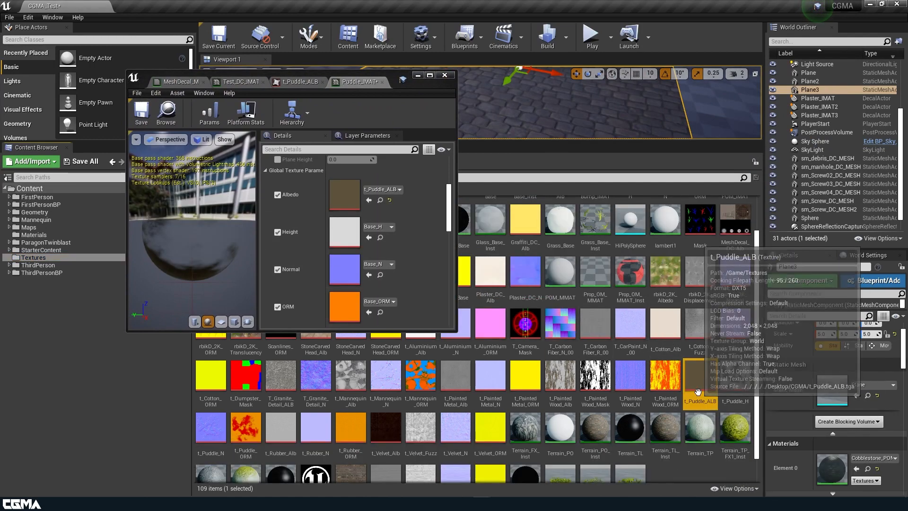
left_click_drag(735, 345, 350, 235)
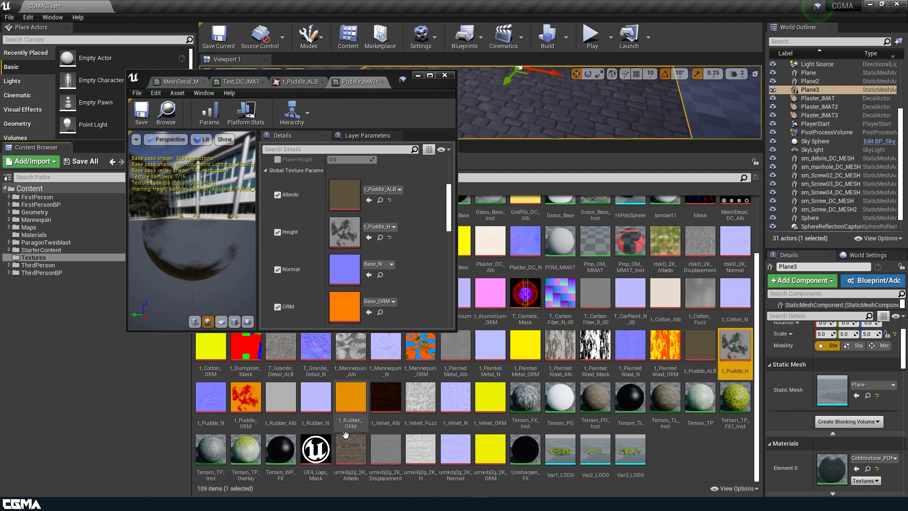
left_click_drag(211, 400, 339, 294)
left_click_drag(246, 400, 348, 309)
left_click(141, 113)
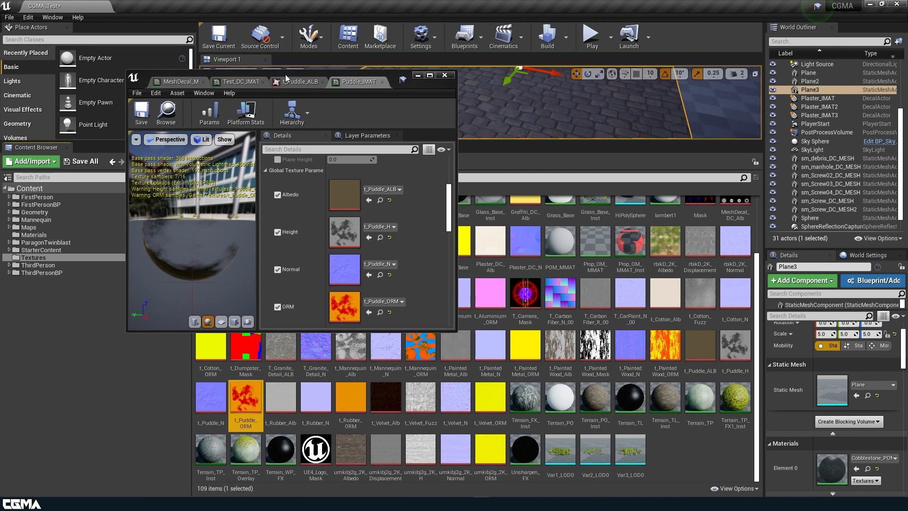
Step: Save the MeshDecal_MMAT master material and minimise the material editor window
left_click(180, 81)
left_click(205, 114)
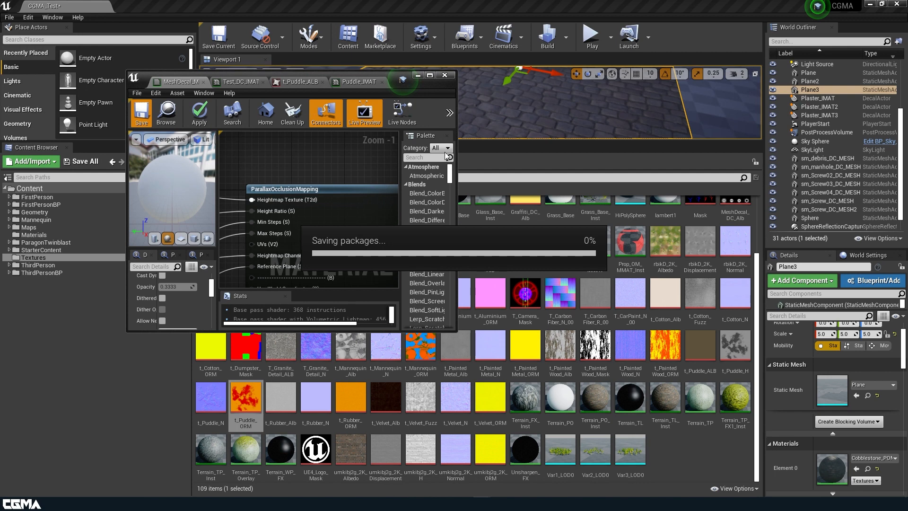
left_click(419, 77)
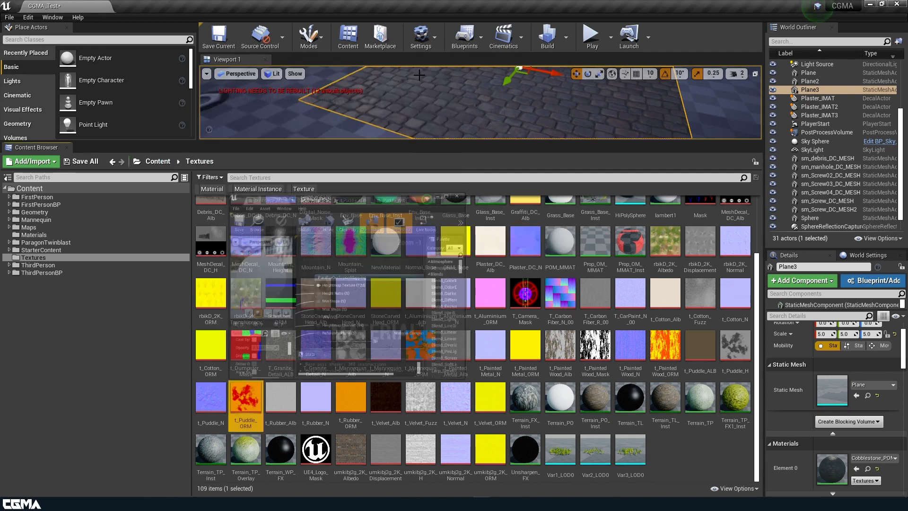
Step: Enlarge the level viewport and replace the duplicated plane's cobblestone material with Puddle_IMAT
left_click(411, 124)
key("f")
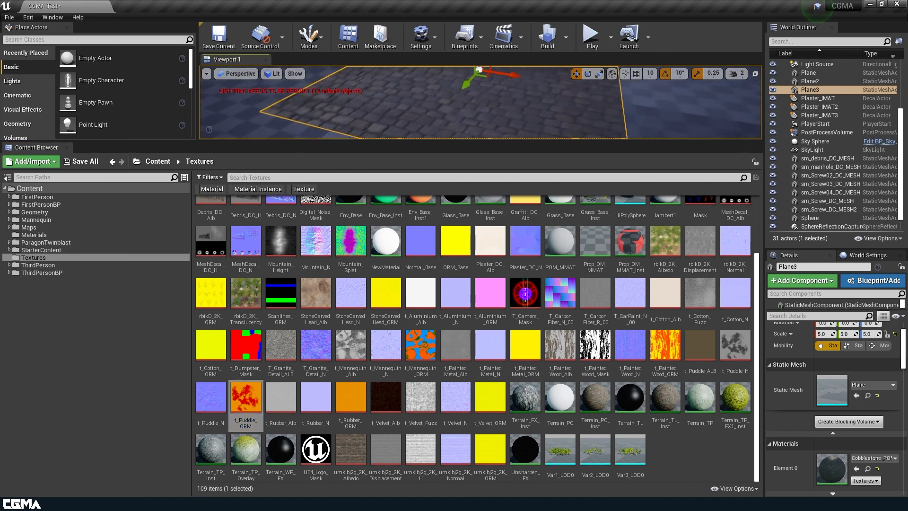
left_click_drag(456, 142, 456, 330)
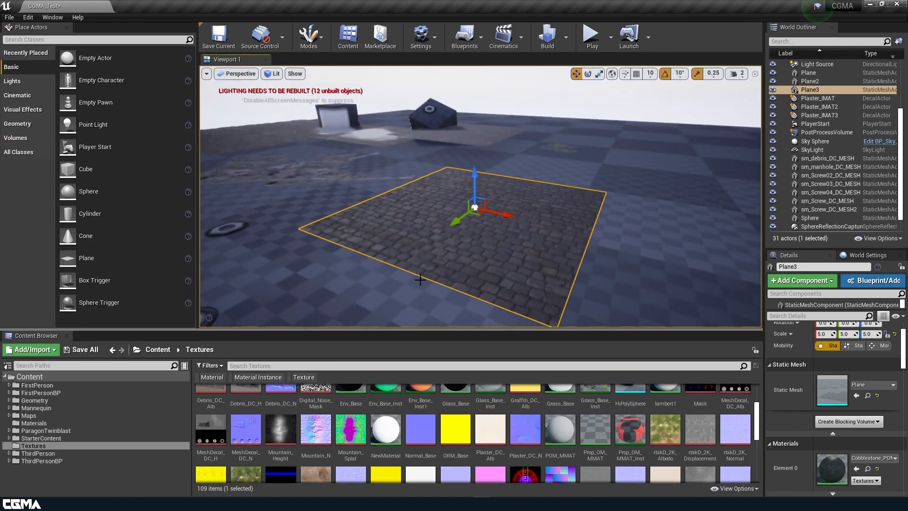
left_click(46, 419)
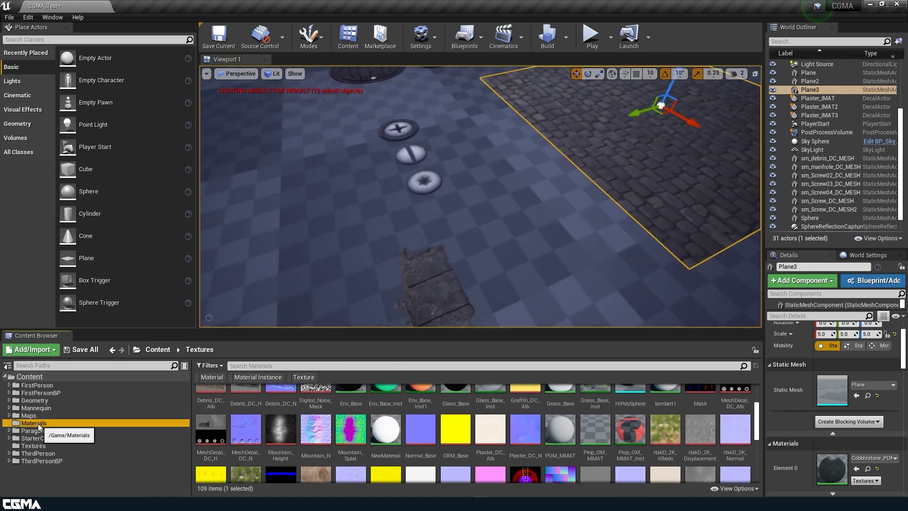
left_click(895, 458)
type("pudd")
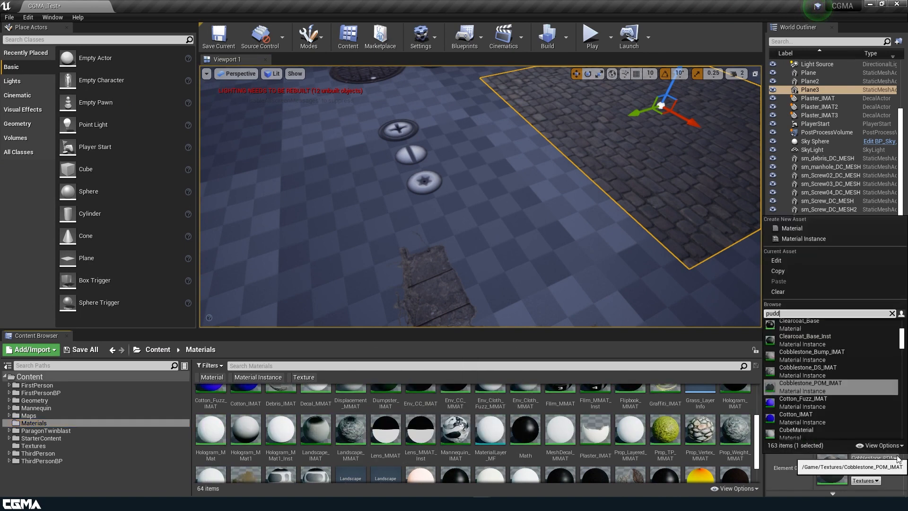
type("le")
left_click(827, 331)
Step: Adjust the puddle plane's height, snapping it to the floor and raising it slightly while checking the parallax effect
right_click_drag(645, 205, 571, 165)
left_click_drag(481, 115, 496, 68)
right_click_drag(498, 138, 500, 160)
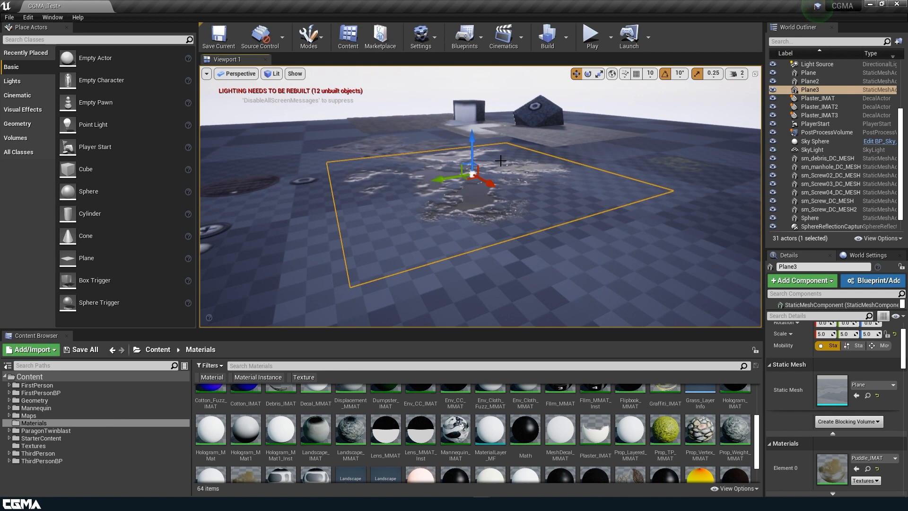
key("End")
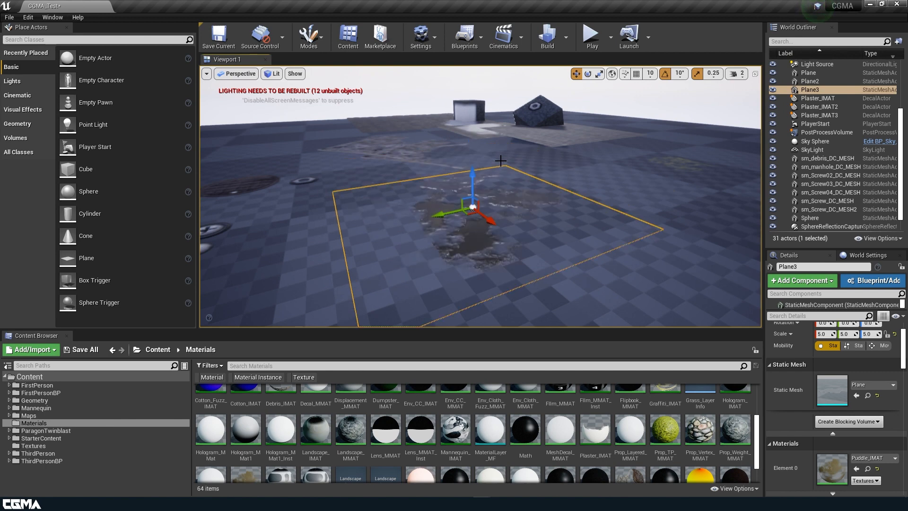
right_click_drag(500, 161, 498, 253)
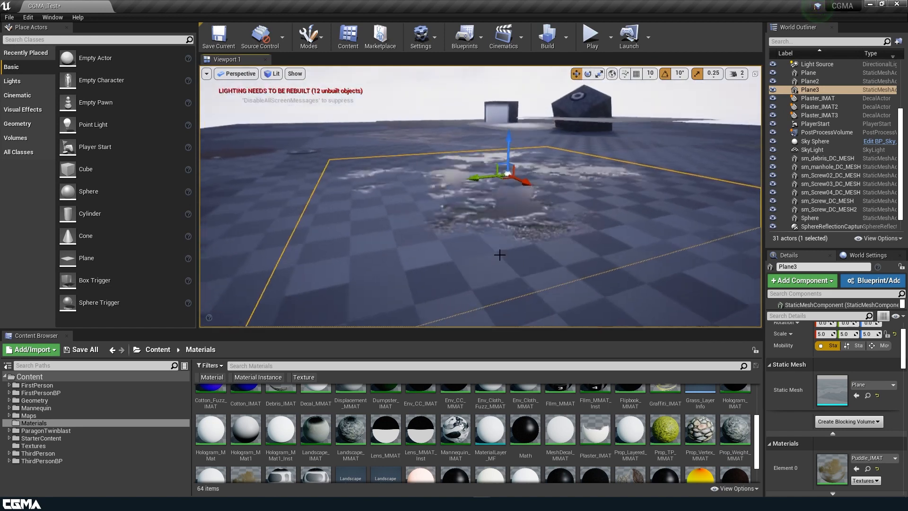
left_click_drag(511, 135, 510, 128)
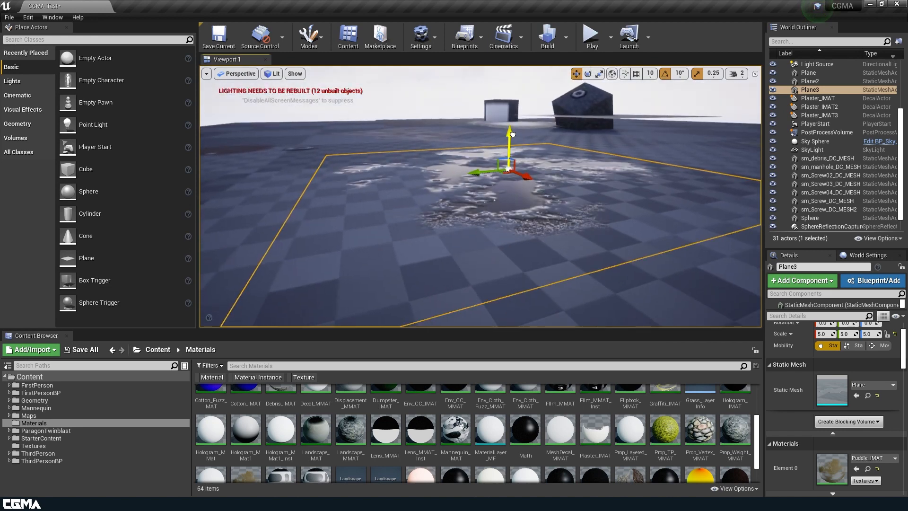
Step: Examine the puddle decal on the floor from several angles and distances, checking the depth and edges of its surface detail
left_click(511, 136)
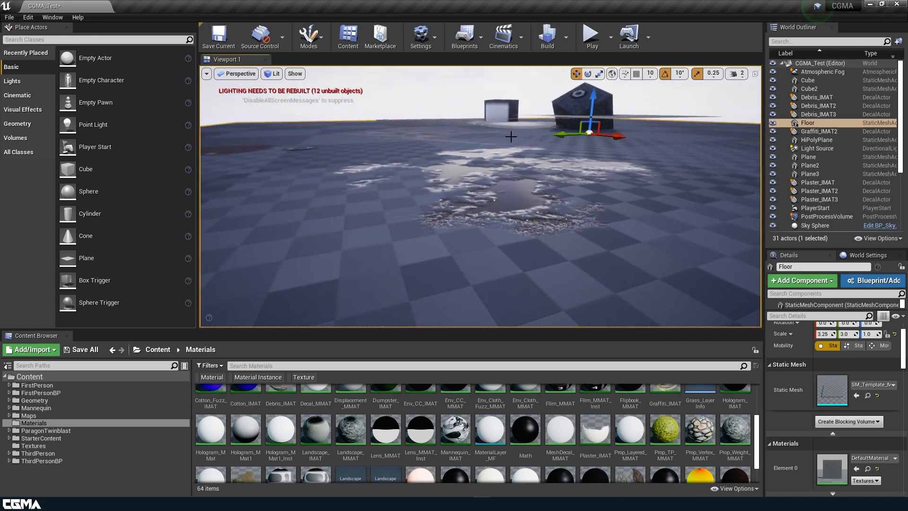
key("e")
right_click_drag(491, 242, 454, 229)
left_click(367, 251)
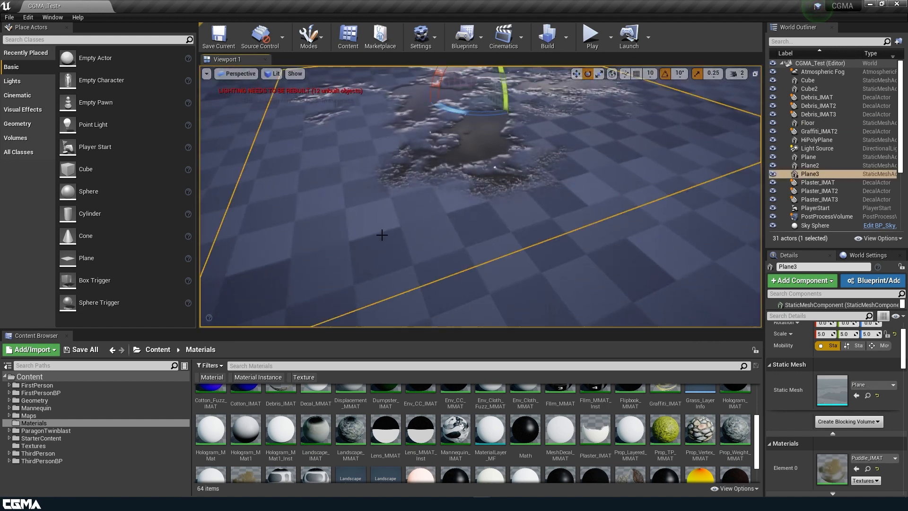
left_click(611, 299)
right_click_drag(612, 300, 629, 263)
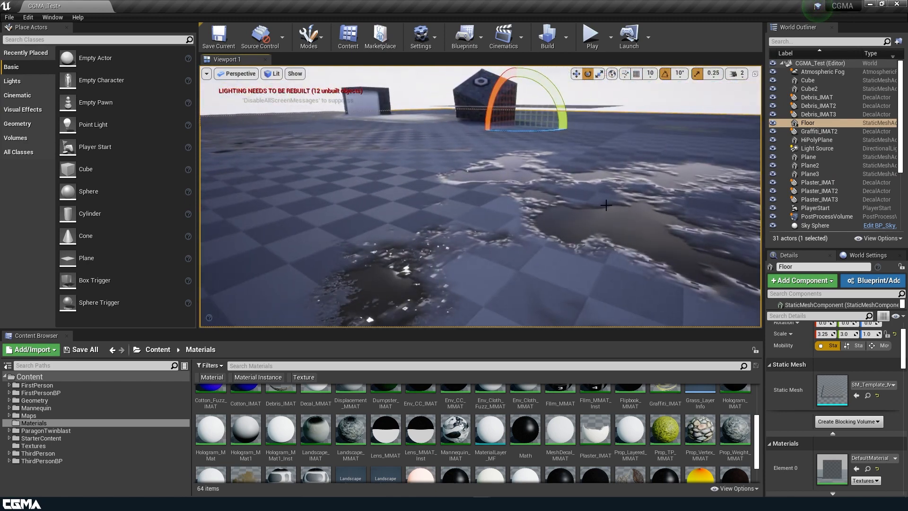
right_click_drag(628, 262, 653, 269)
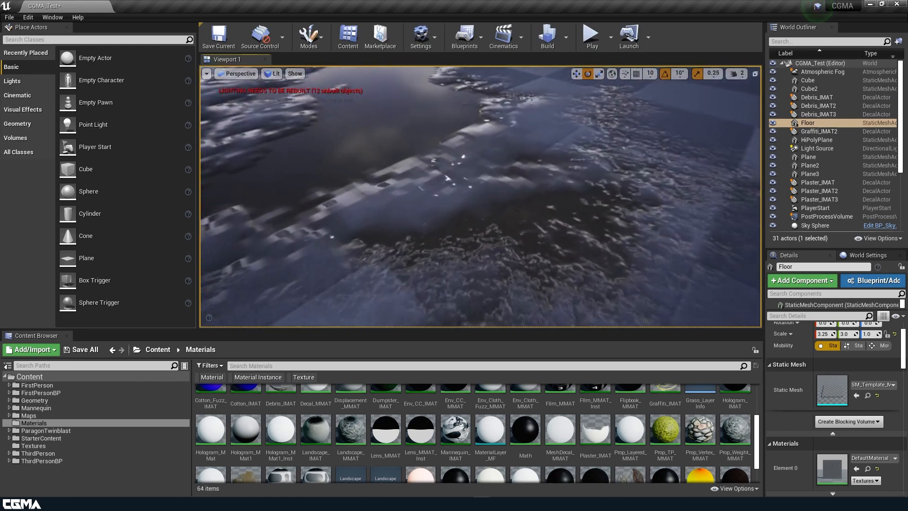
right_click_drag(570, 193, 420, 178)
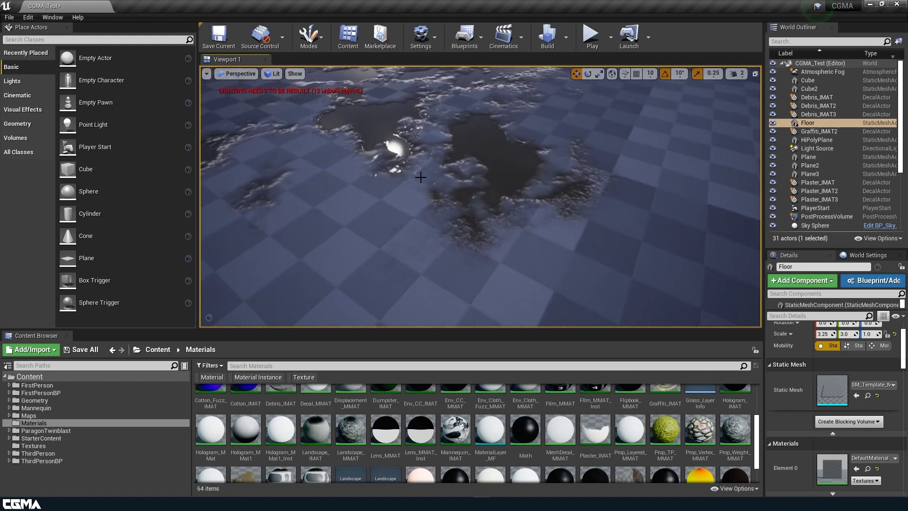
left_click(461, 168)
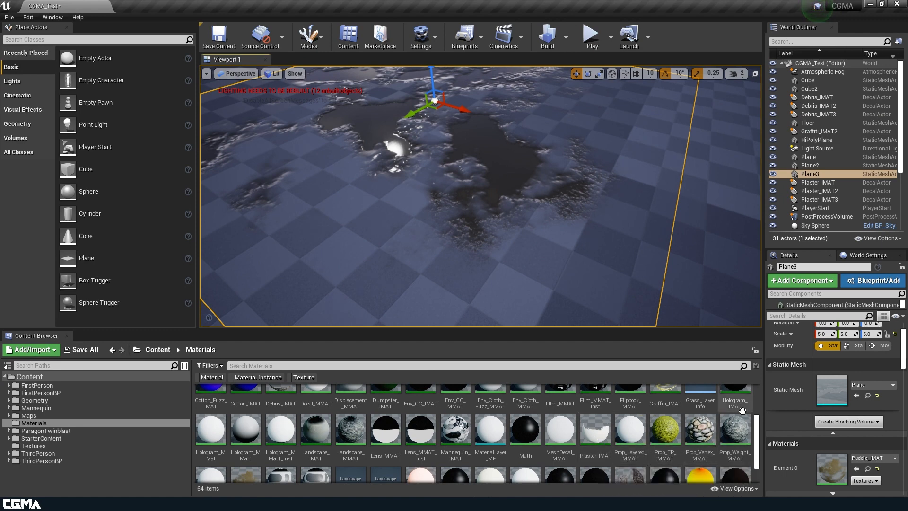
Step: Find the t_Puddle_ALB texture in the Textures folder and open it in a maximised texture editor
left_click(29, 445)
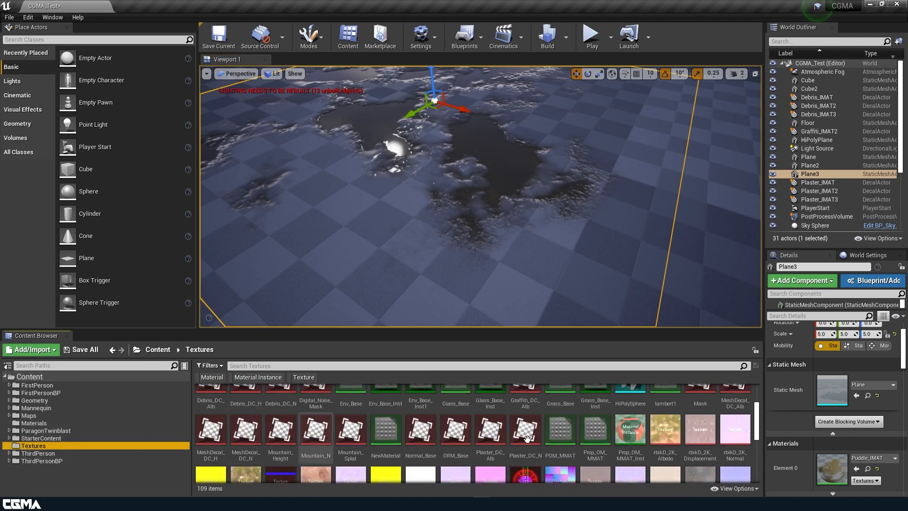
scroll(708, 431, "up", 3)
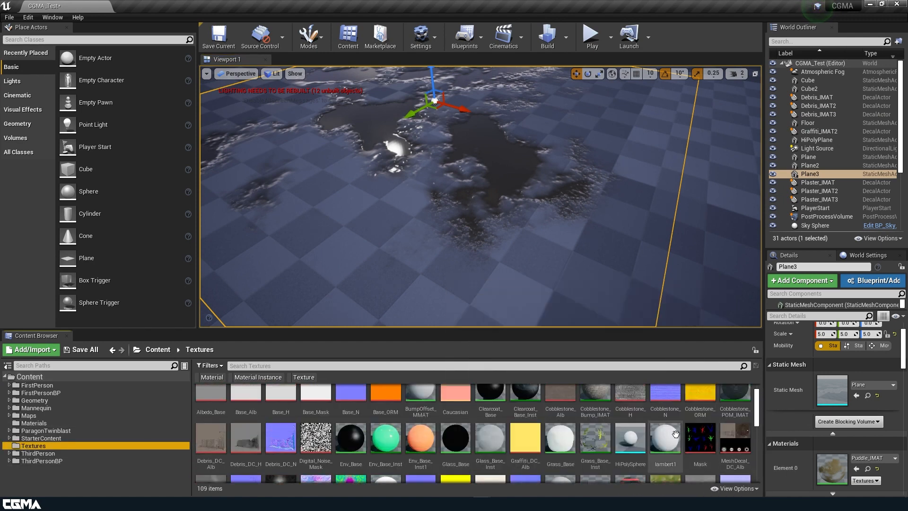
scroll(663, 433, "down", 3)
scroll(629, 433, "down", 2)
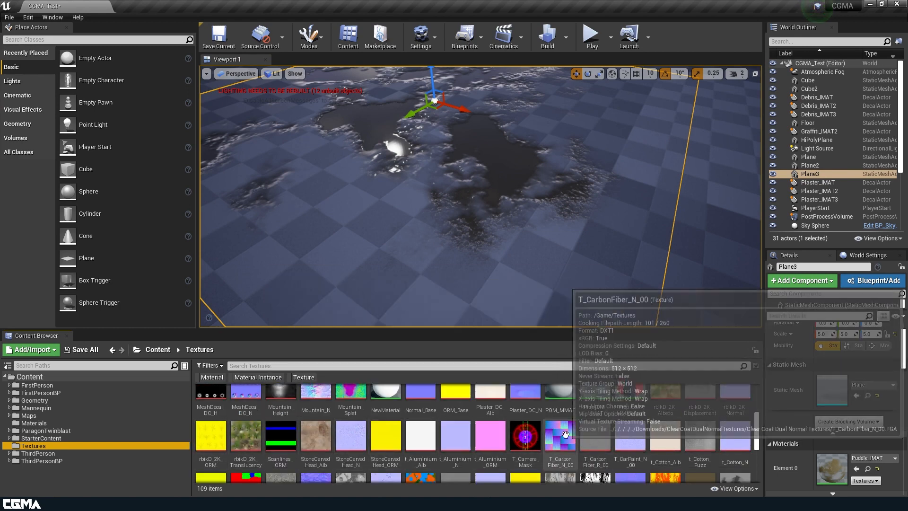
scroll(722, 432, "down", 1)
scroll(711, 426, "down", 4)
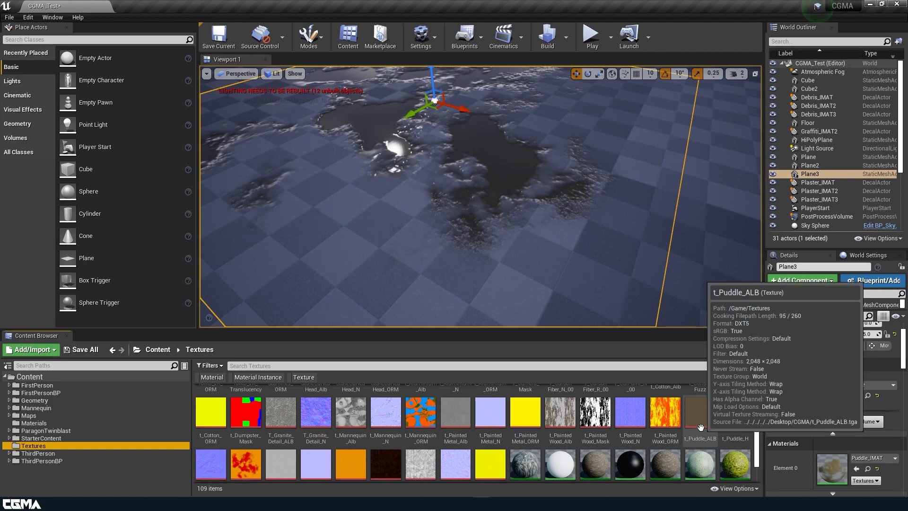
double_click(700, 413)
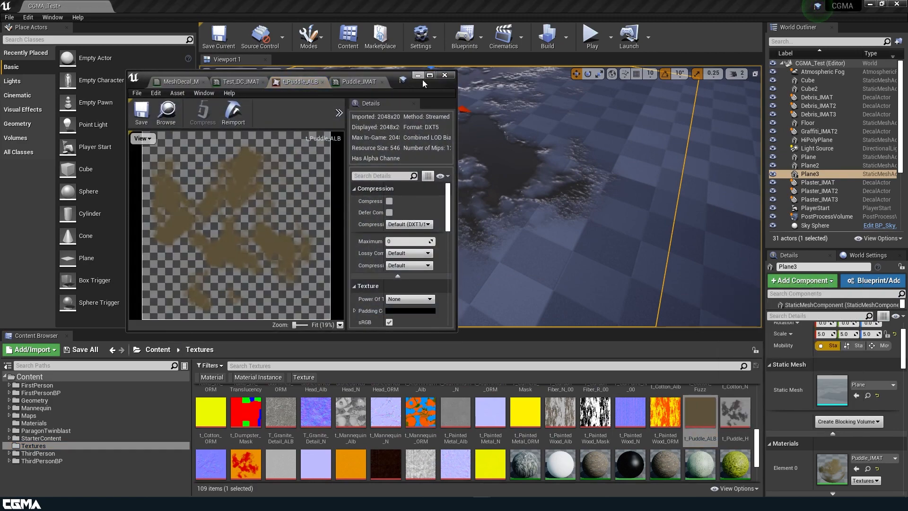
left_click(426, 75)
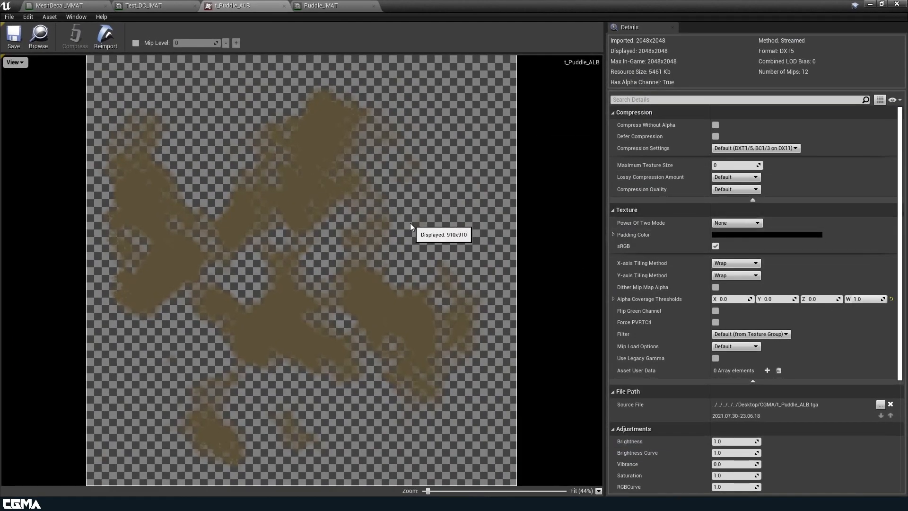
Step: Show only the alpha channel of t_Puddle_ALB and inspect its mask edges up close beside the level viewport
left_click(14, 62)
left_click(30, 99)
left_click(24, 65)
left_click(33, 91)
left_click(21, 64)
left_click(25, 84)
left_click_drag(434, 3, 687, 53)
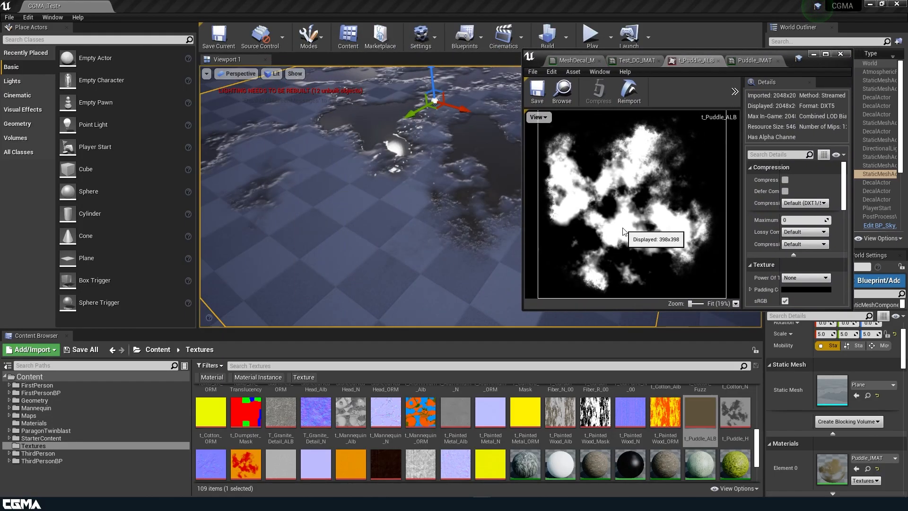
scroll(661, 239, "up", 5)
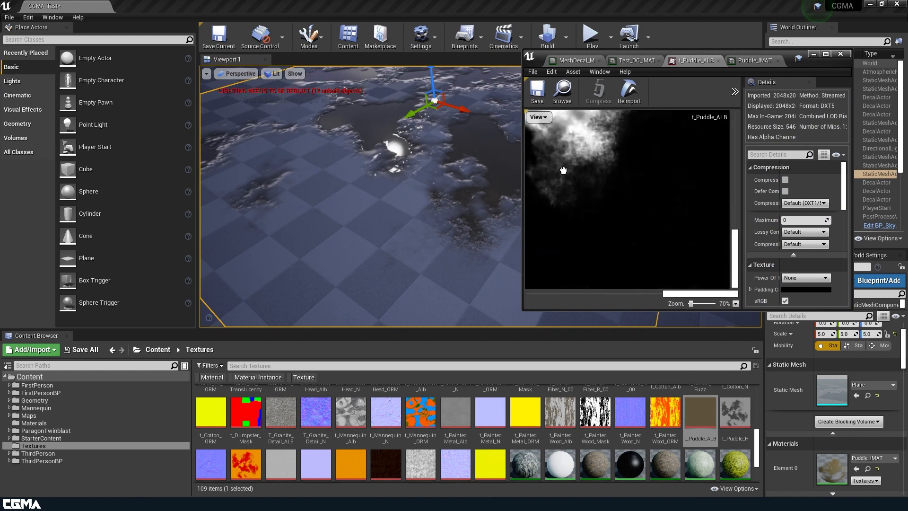
scroll(650, 172, "up", 2)
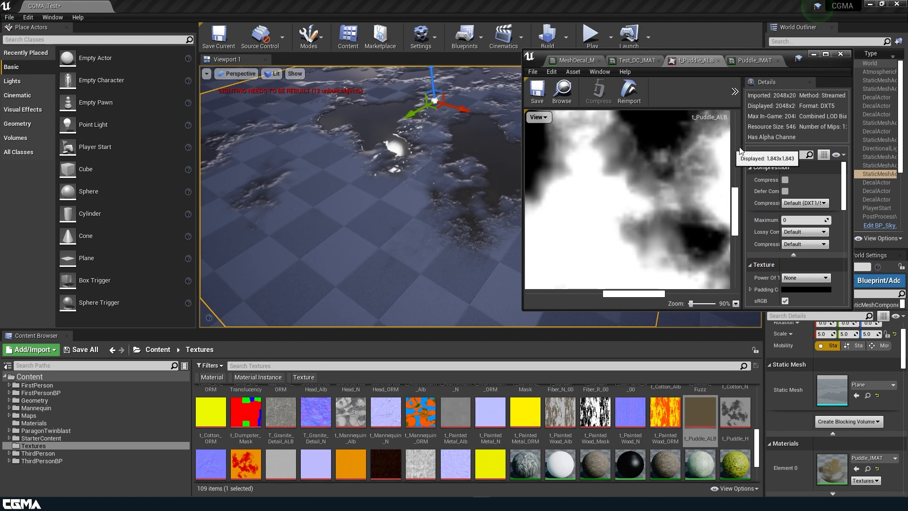
Step: Examine the texture's compression settings, compression quality and lossy compression options, keeping them at Default
scroll(802, 215, "down", 2)
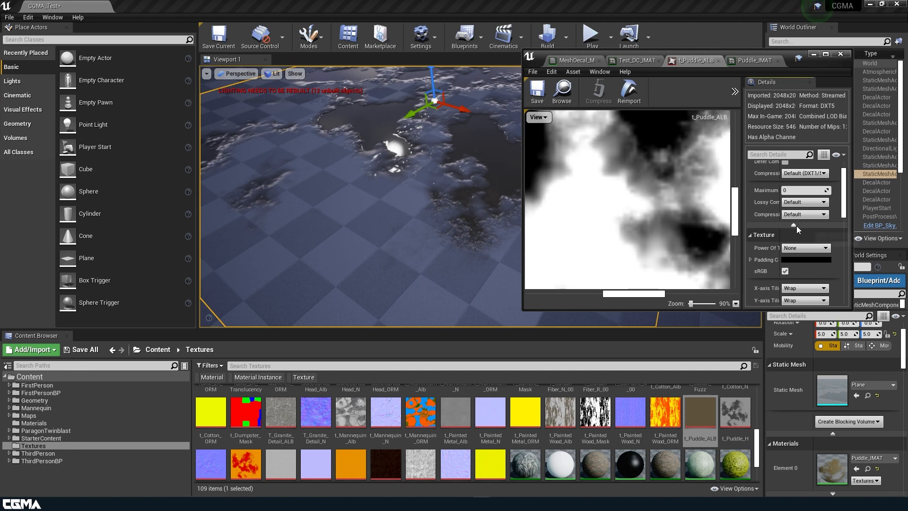
left_click(794, 225)
left_click(799, 211)
left_click(802, 173)
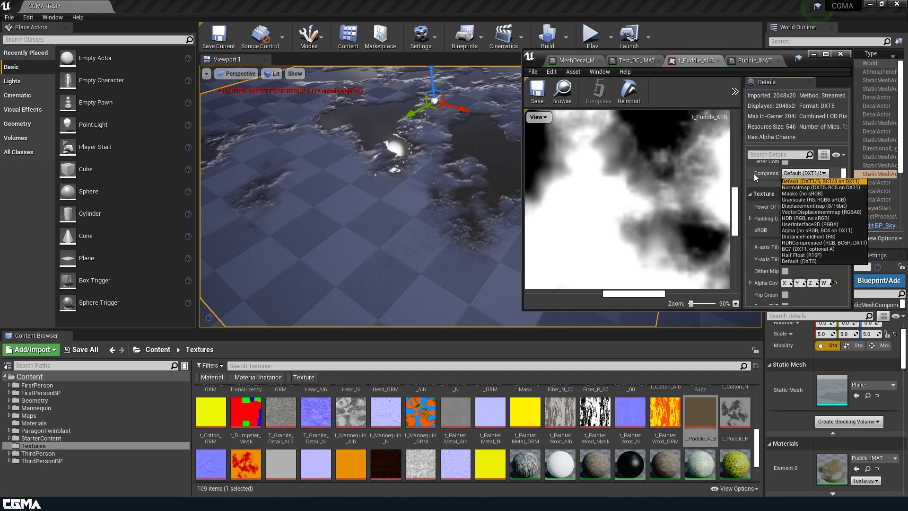
left_click(783, 181)
left_click(825, 54)
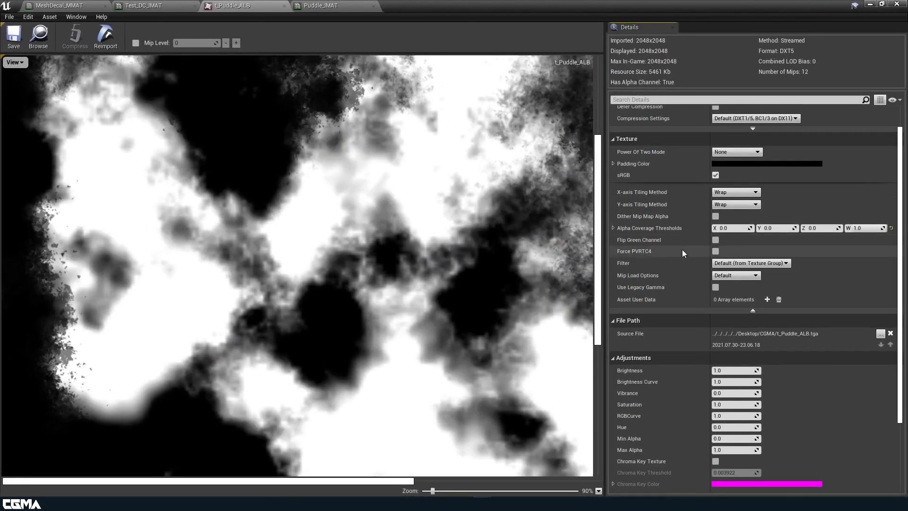
scroll(688, 254, "up", 2)
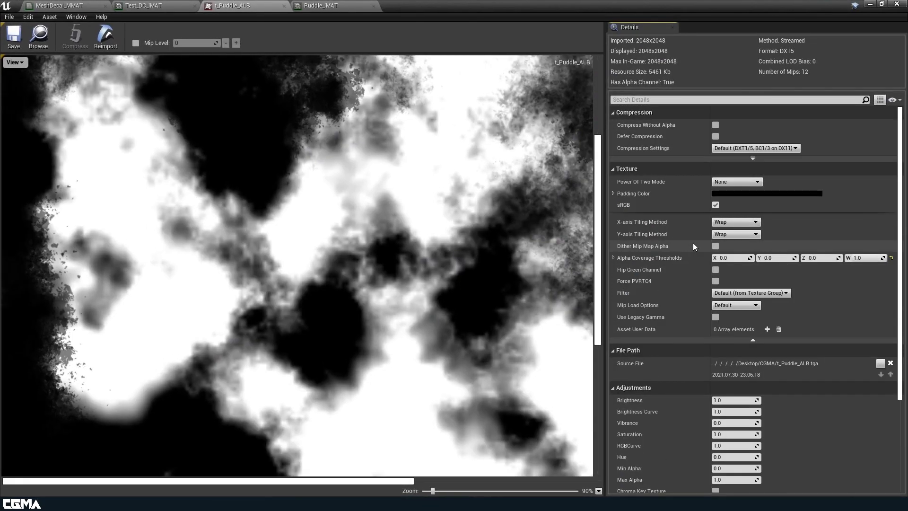
left_click(753, 158)
left_click(743, 189)
left_click(743, 188)
left_click(734, 178)
left_click(734, 178)
scroll(737, 236, "down", 3)
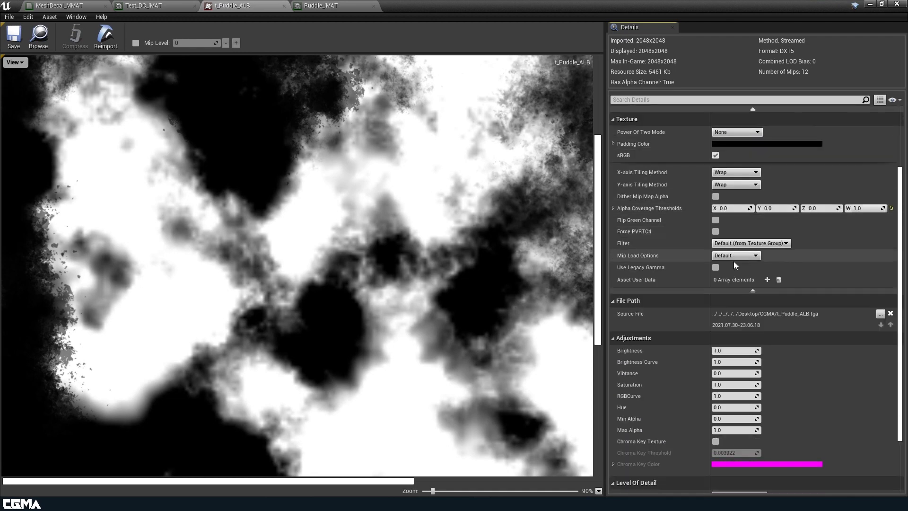
Step: Try the Nearest and Bi-linear filters on the t_Puddle_ALB texture
left_click(742, 263)
left_click(751, 243)
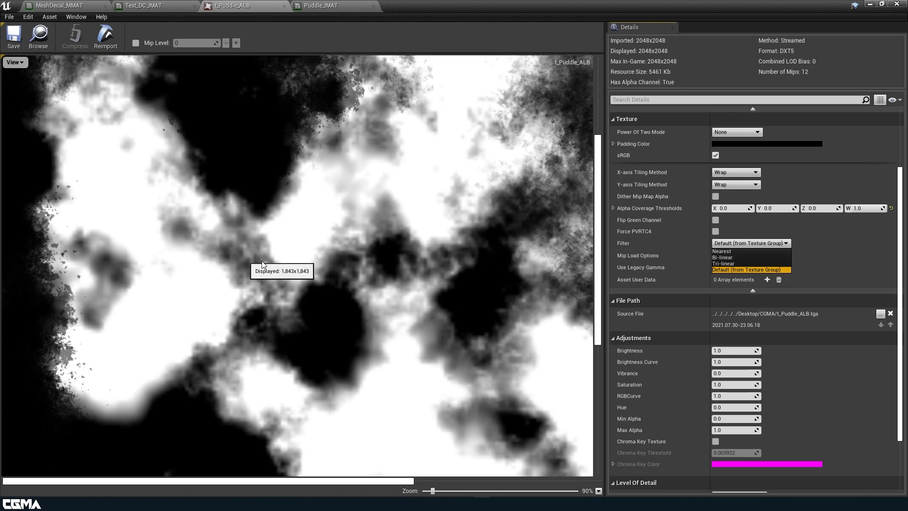
left_click(727, 252)
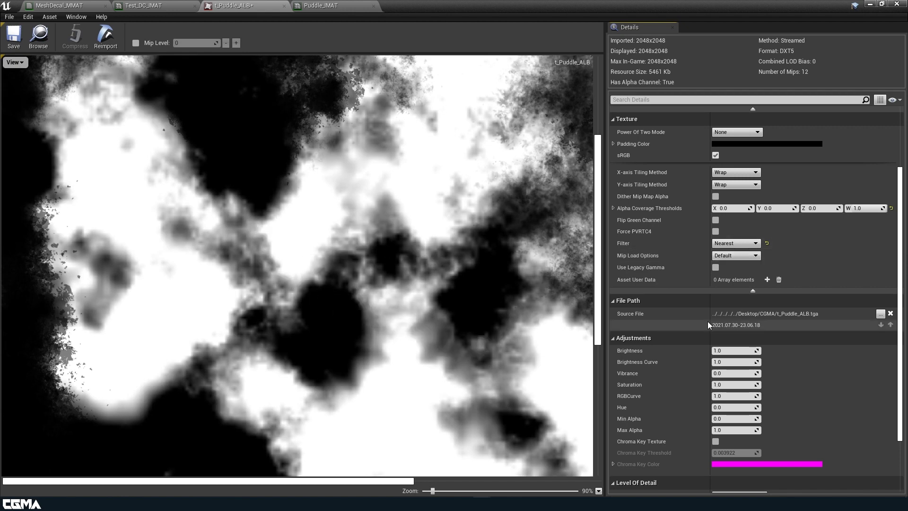
left_click(733, 244)
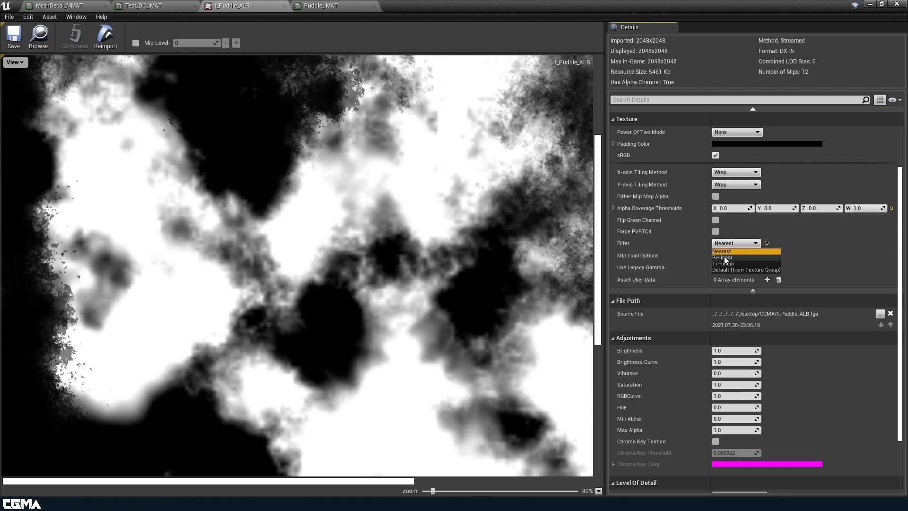
left_click(727, 258)
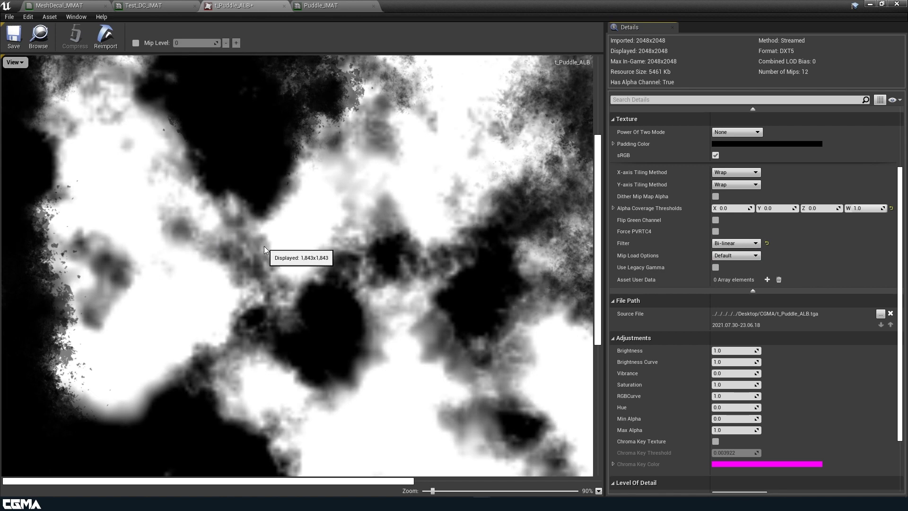
Step: Set the t_Puddle_ALB texture's filter to Tri-linear and save the texture
left_click(735, 243)
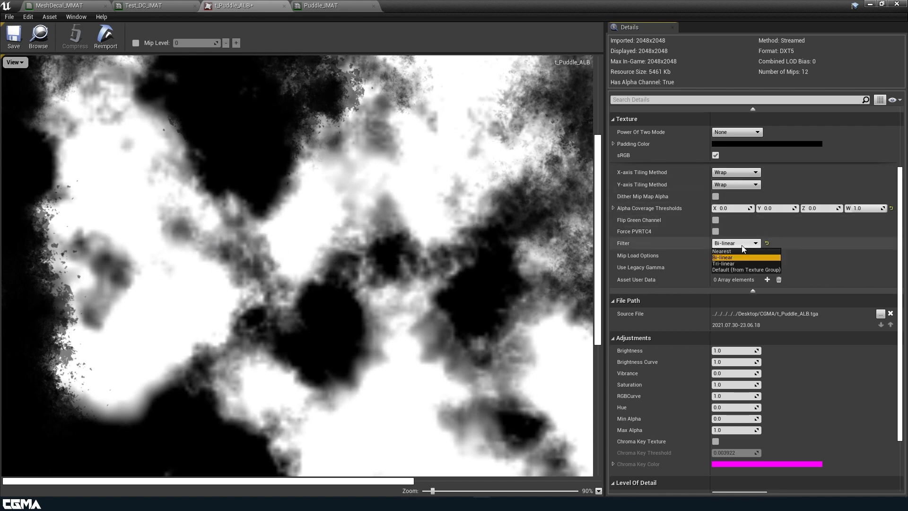
left_click(727, 264)
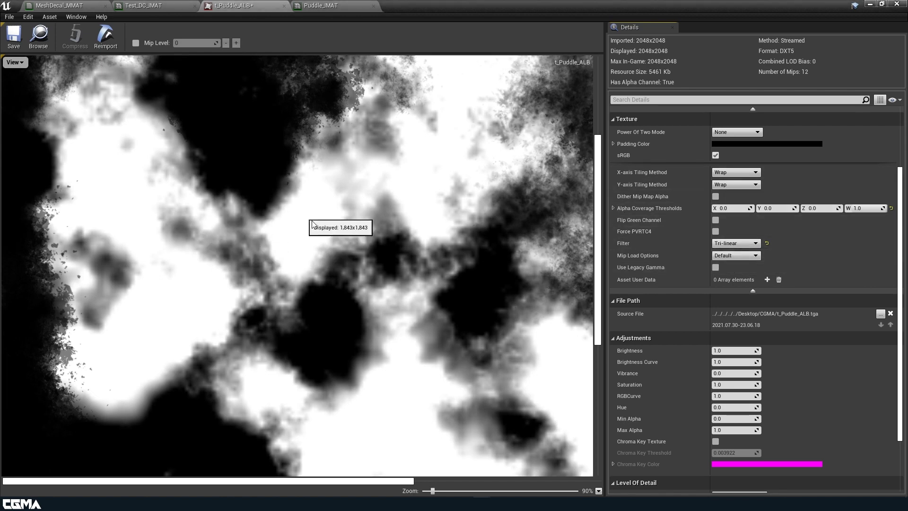
left_click(14, 36)
Step: Compare the puddle in the level with the texture's alpha mask and review the adjustment and level of detail settings
left_click_drag(380, 5, 619, 49)
right_click_drag(359, 216, 326, 288)
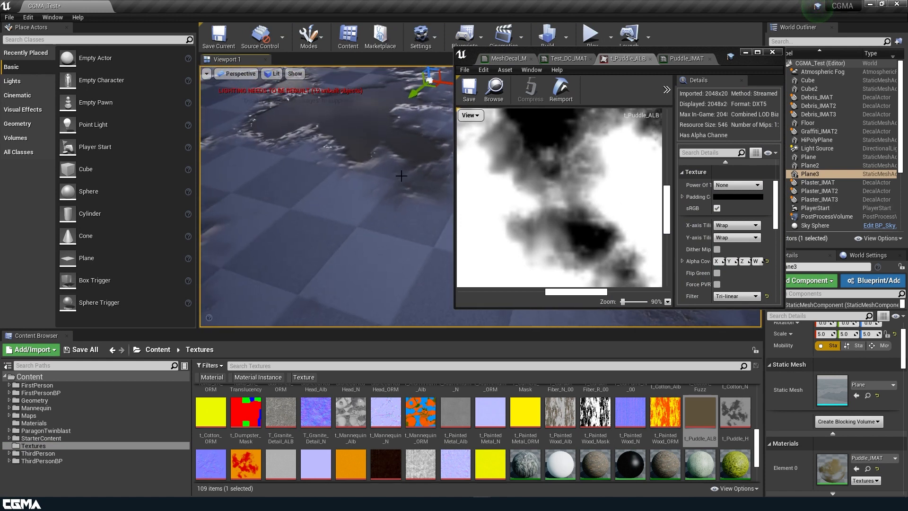
scroll(733, 197, "down", 5)
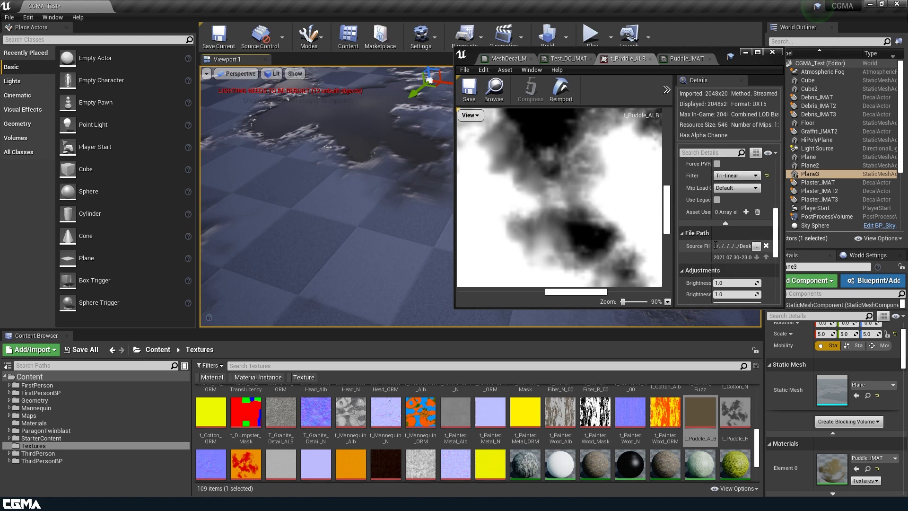
scroll(723, 199, "down", 5)
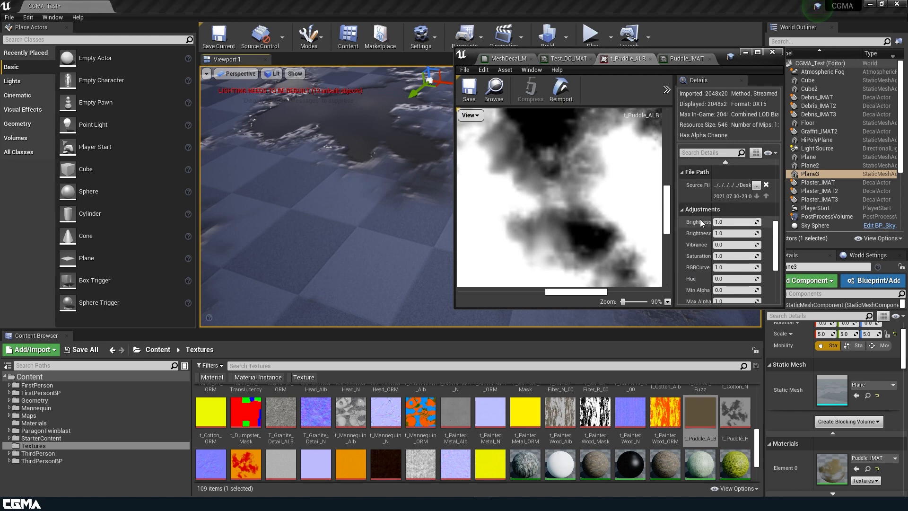
scroll(748, 265, "down", 3)
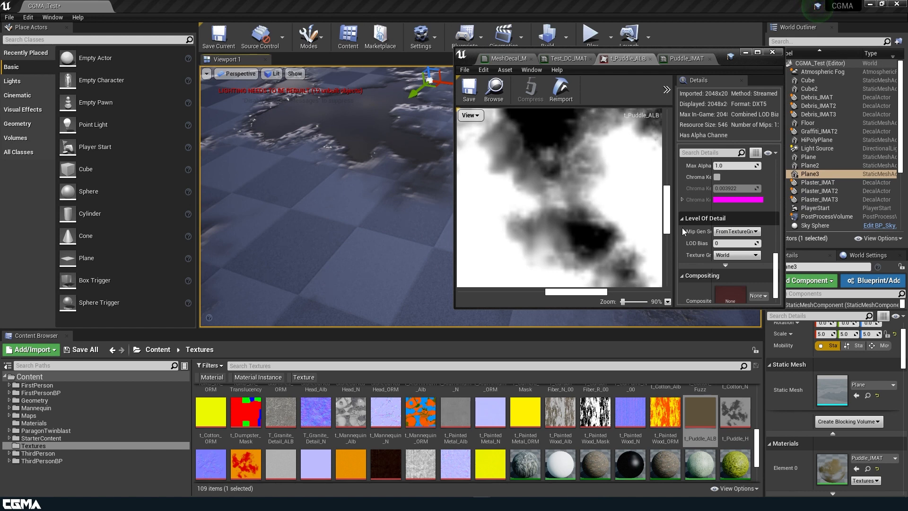
right_click_drag(334, 235, 342, 160)
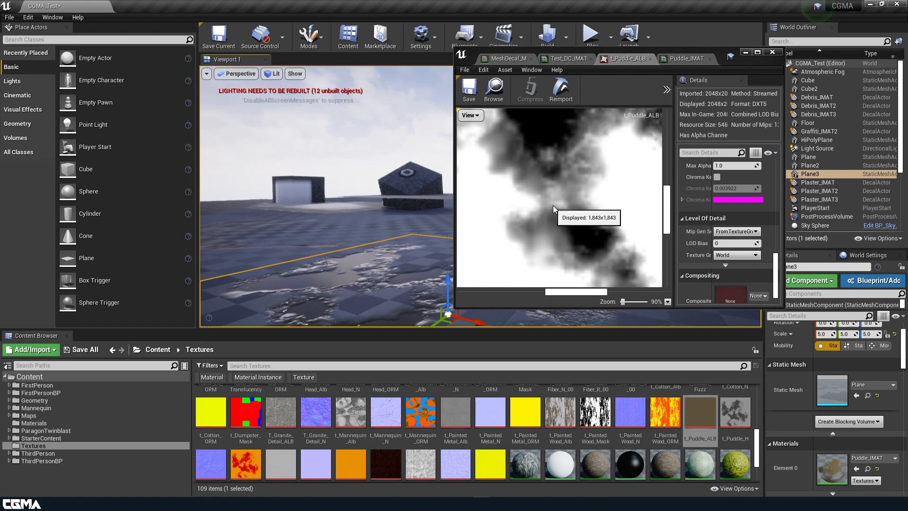
scroll(560, 198, "down", 2)
scroll(558, 193, "down", 5)
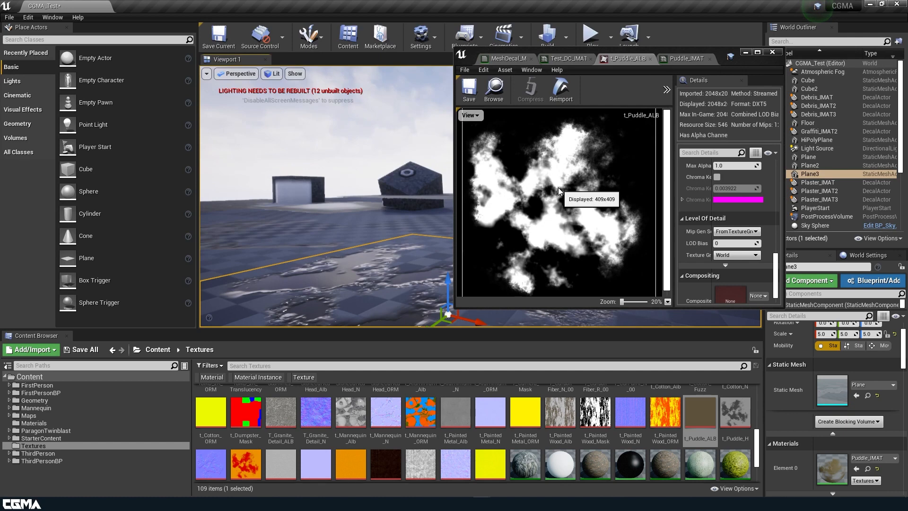
Step: Set the Mip Gen Settings of t_Puddle_ALB to Blur1
left_click(726, 265)
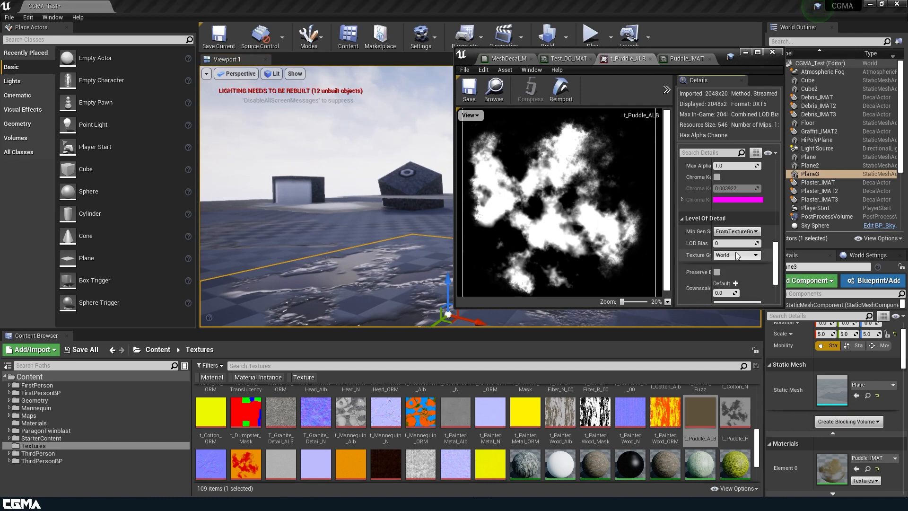
left_click(743, 233)
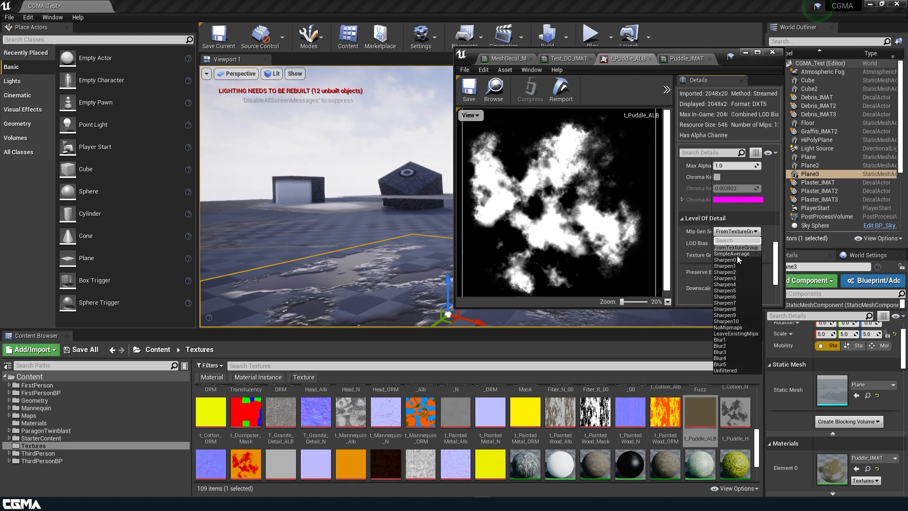
left_click(727, 341)
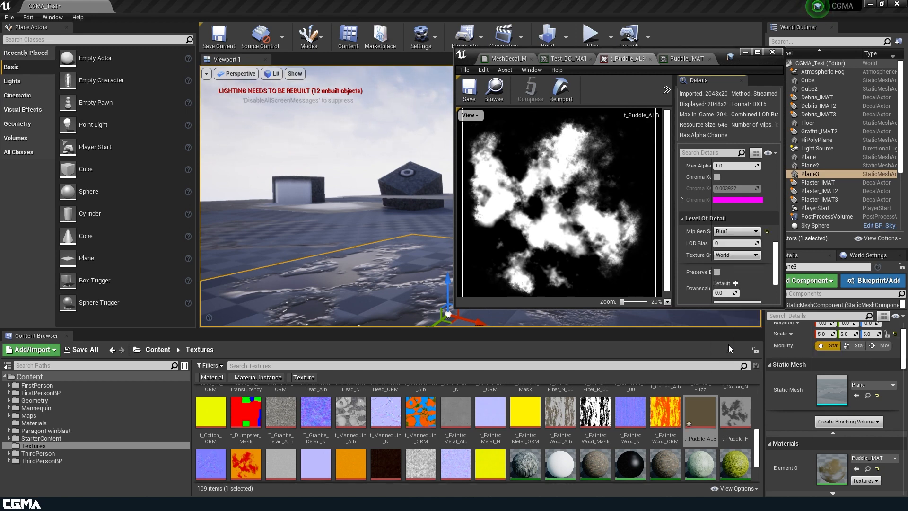
Step: Save t_Puddle_ALB and check the puddle, then restore its Mip Gen Settings to FromTextureGroup and save again
left_click(466, 89)
right_click_drag(350, 195, 326, 208)
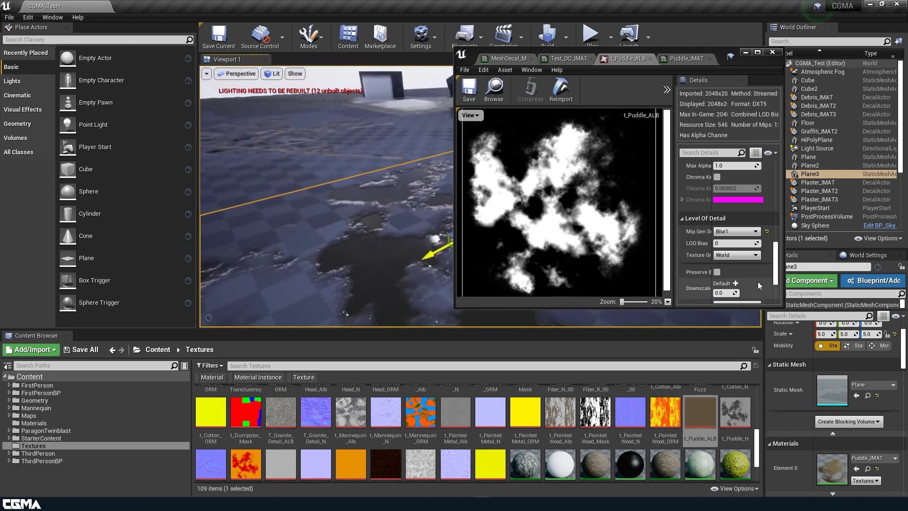
left_click(768, 232)
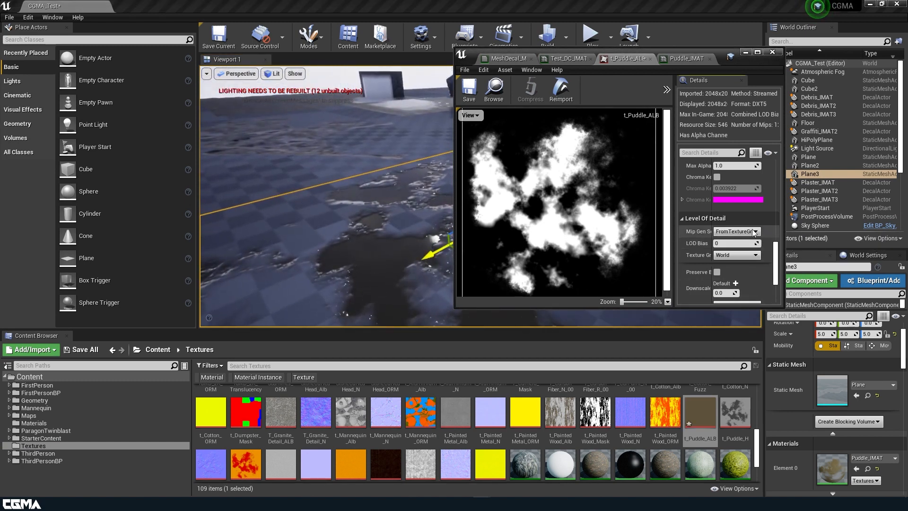
left_click(470, 89)
right_click_drag(326, 208, 333, 201)
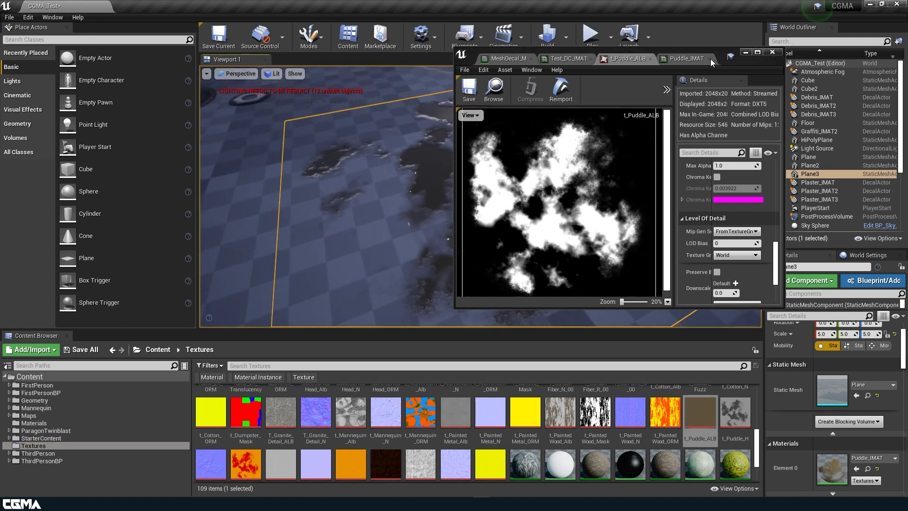
Step: Open the MeshDecal_MMAT material graph at full size and add a CheapContrast node above the material output
left_click(691, 59)
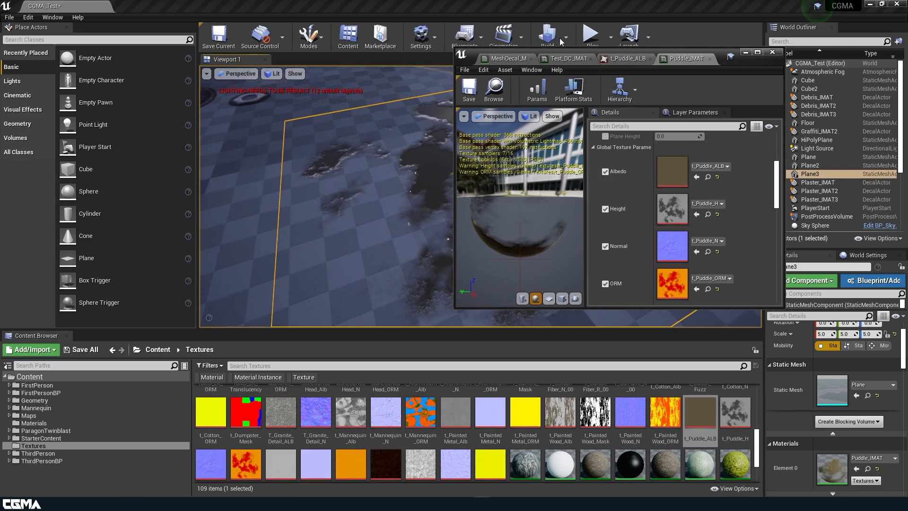
left_click(506, 58)
scroll(654, 227, "down", 1)
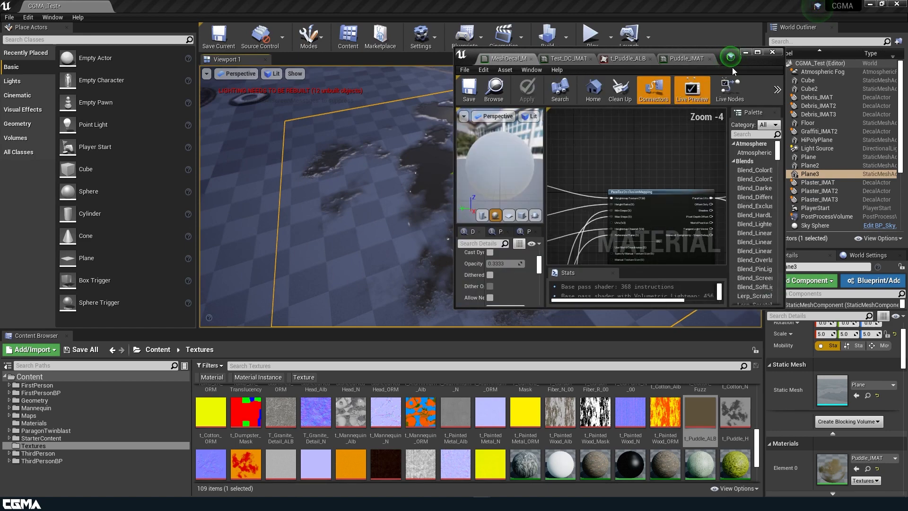
left_click(758, 53)
right_click_drag(595, 273, 605, 308)
scroll(576, 280, "up", 3)
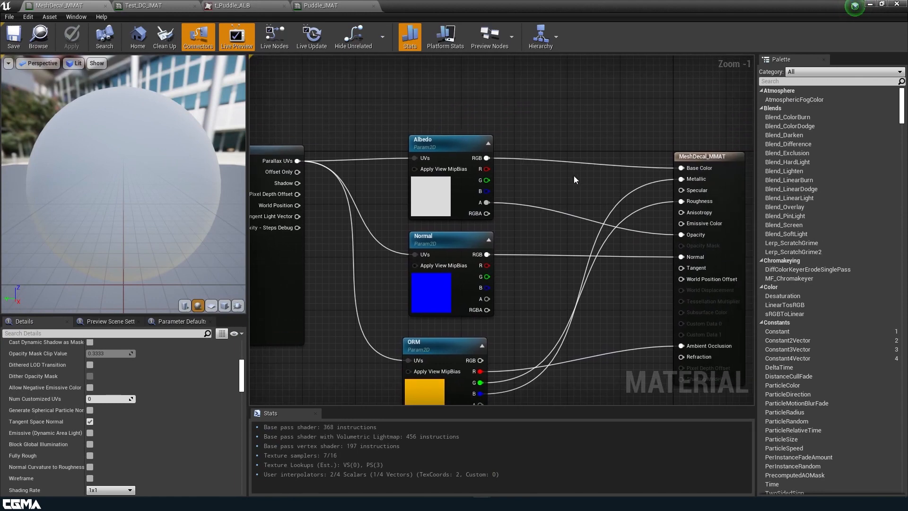
right_click(571, 116)
type("cheap")
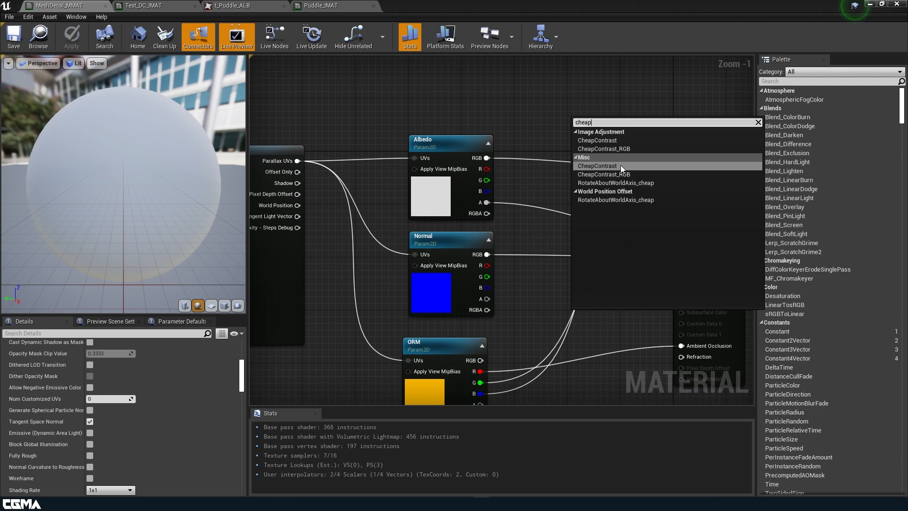
left_click(620, 165)
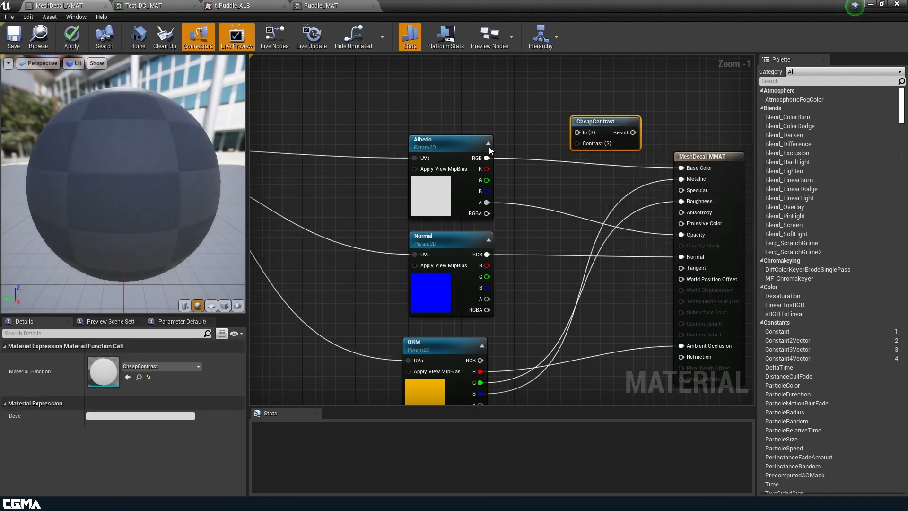
Step: Reposition the Albedo texture node and add two Constant nodes and a Multiply node above it
left_click_drag(454, 198, 354, 152)
right_click_drag(402, 191, 471, 284)
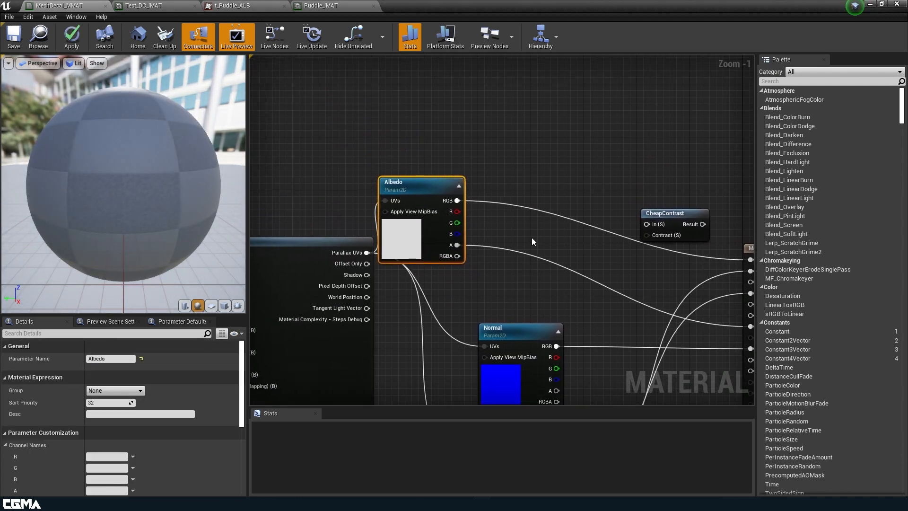
left_click(530, 138)
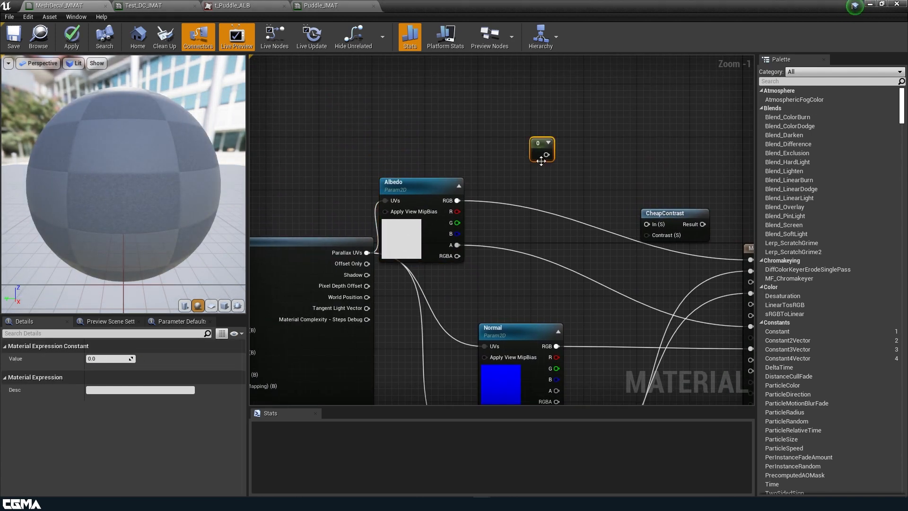
left_click(536, 73)
left_click(598, 102)
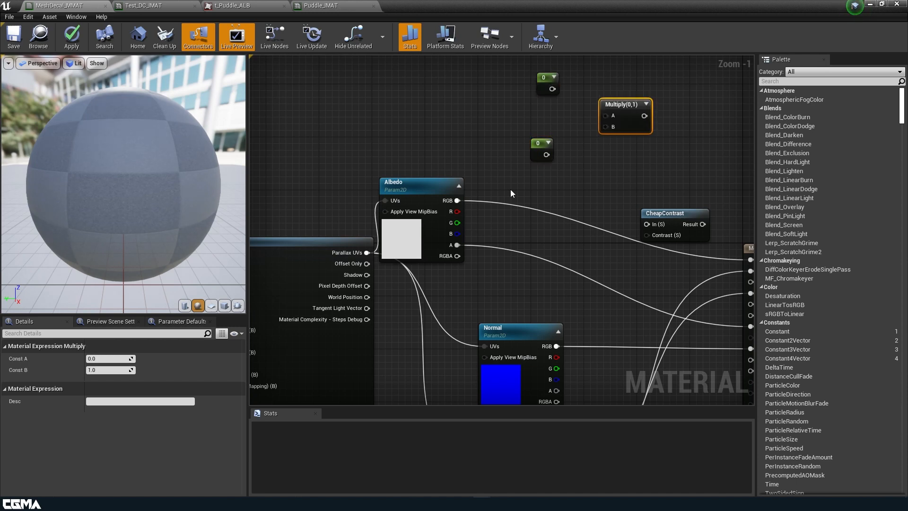
left_click_drag(407, 225, 440, 218)
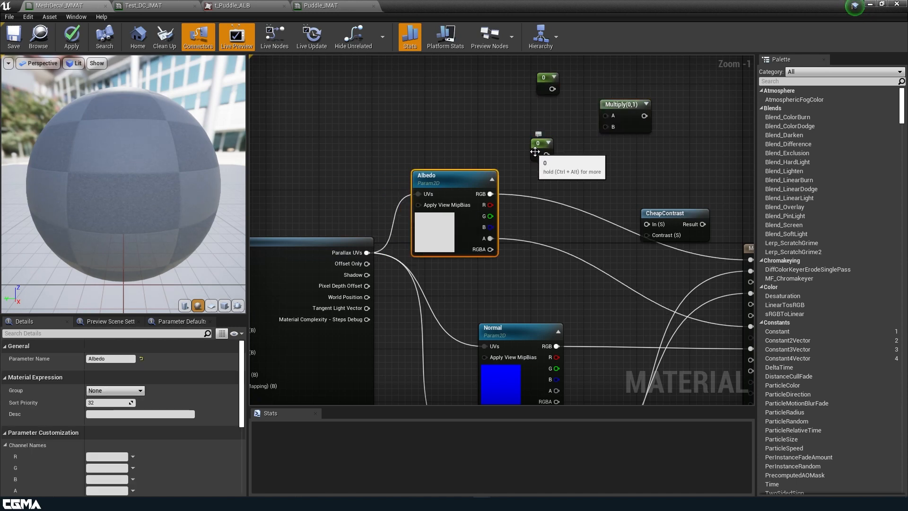
Step: Convert the upper constant to a scalar parameter named Opacity Strength
right_click(548, 90)
left_click(590, 129)
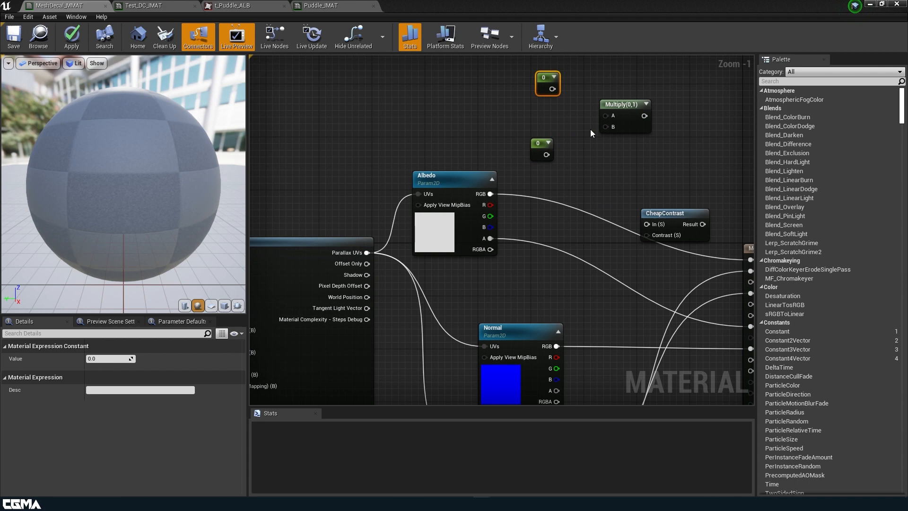
type("Opacity Strength")
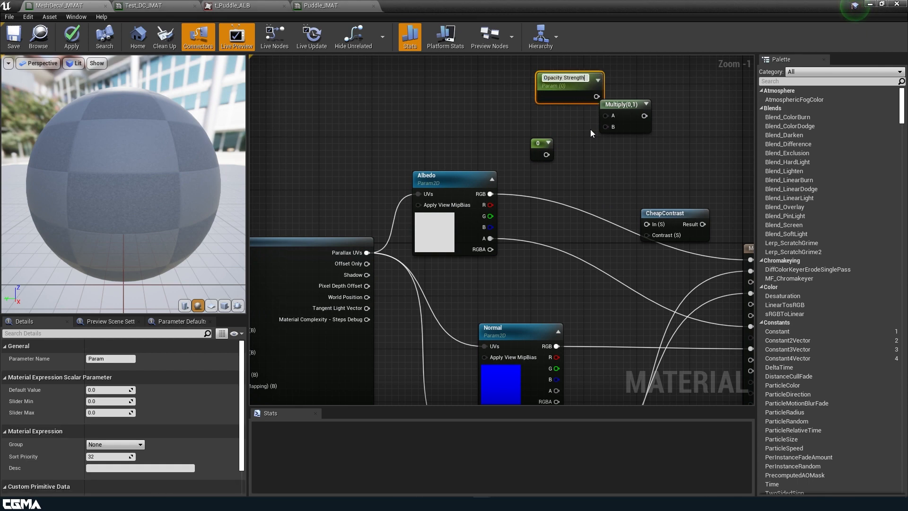
key("Return")
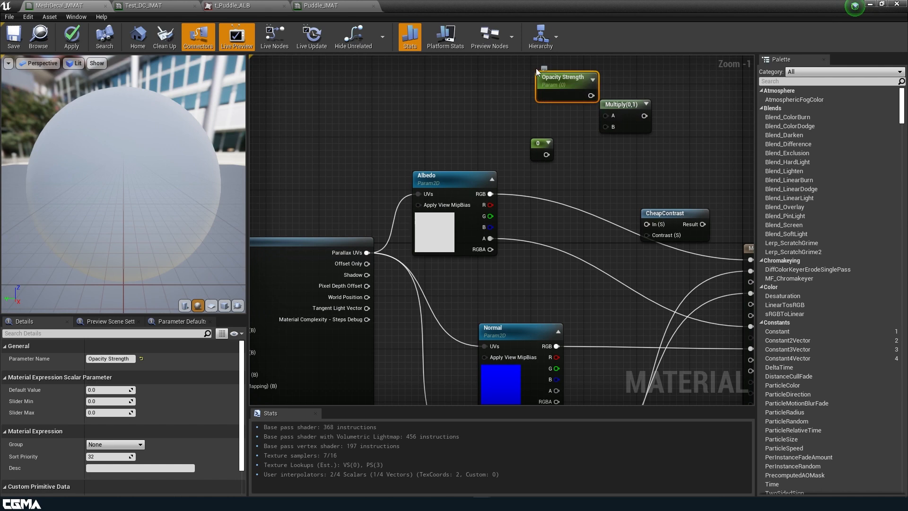
Step: Set Opacity Strength's default value to 1, multiply it with Albedo's alpha, and feed the product into CheapContrast's In
left_click(119, 390)
type("1")
left_click(570, 119)
left_click_drag(589, 97, 606, 126)
left_click_drag(491, 242, 638, 169)
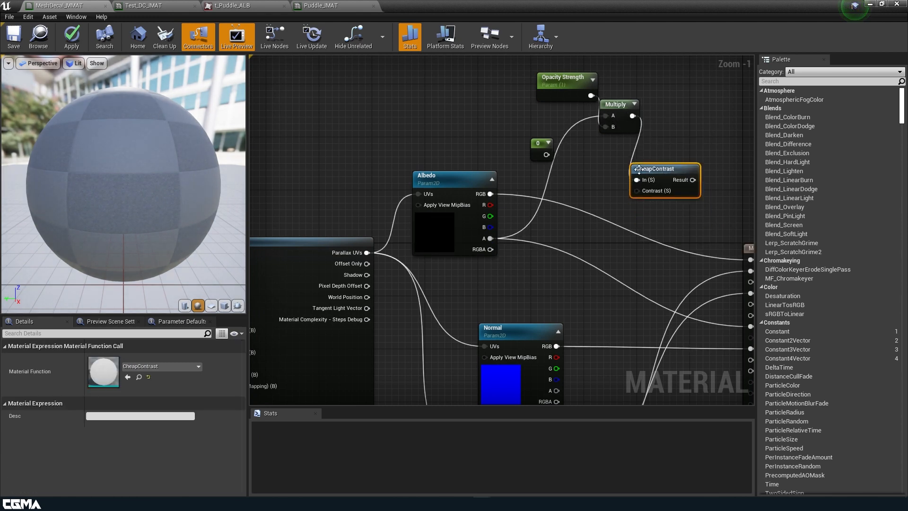
Step: Convert the remaining constant to a scalar parameter named Contrast Strength
left_click(541, 151)
right_click(539, 155)
left_click(571, 194)
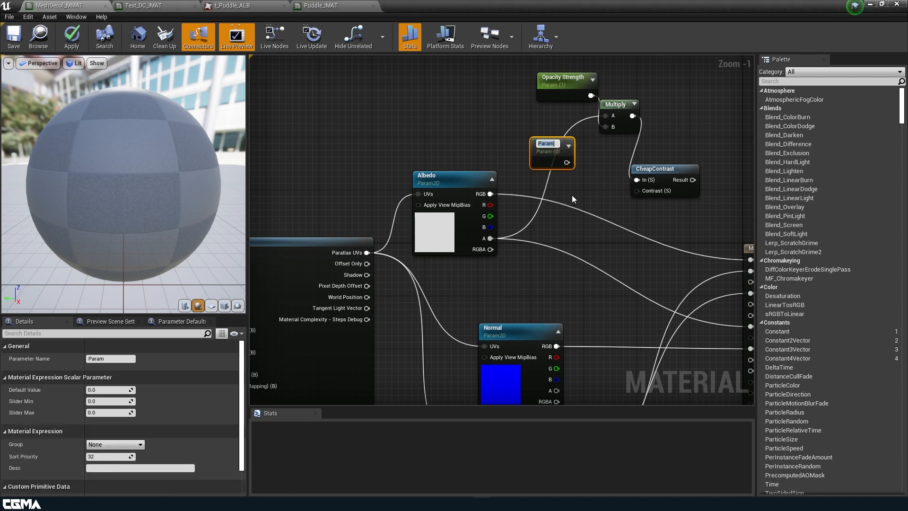
left_click(125, 358)
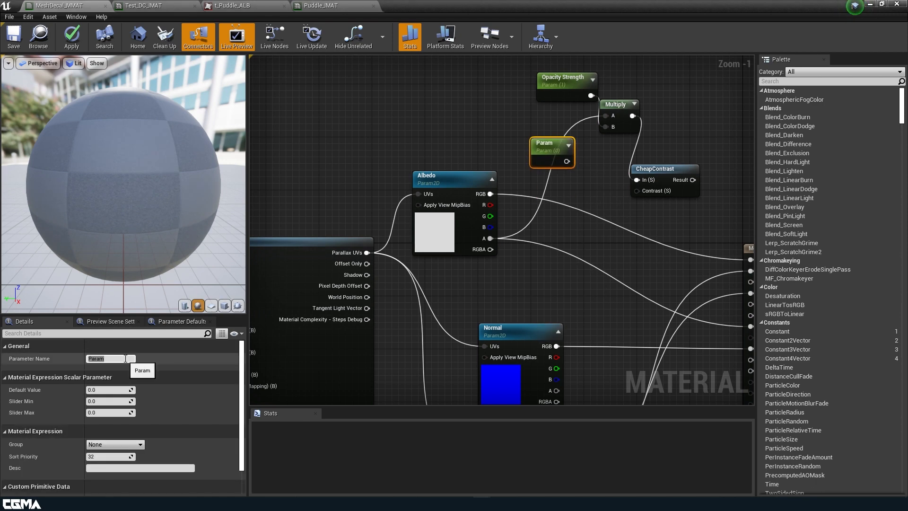
type("Cont")
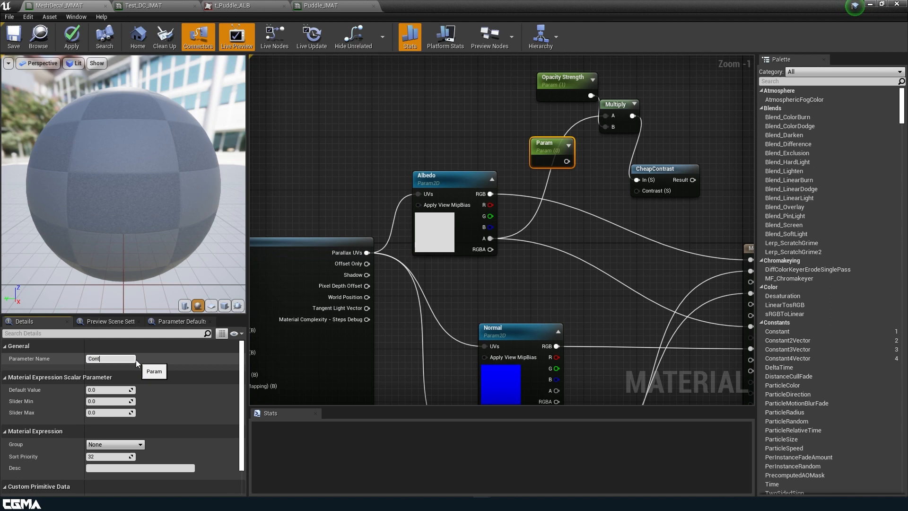
type("rast Strength")
key("Return")
Step: Connect Contrast Strength to CheapContrast's Contrast input, route its Result to the material's Opacity, and save the material
left_click_drag(587, 161, 638, 194)
left_click_drag(692, 180, 716, 260)
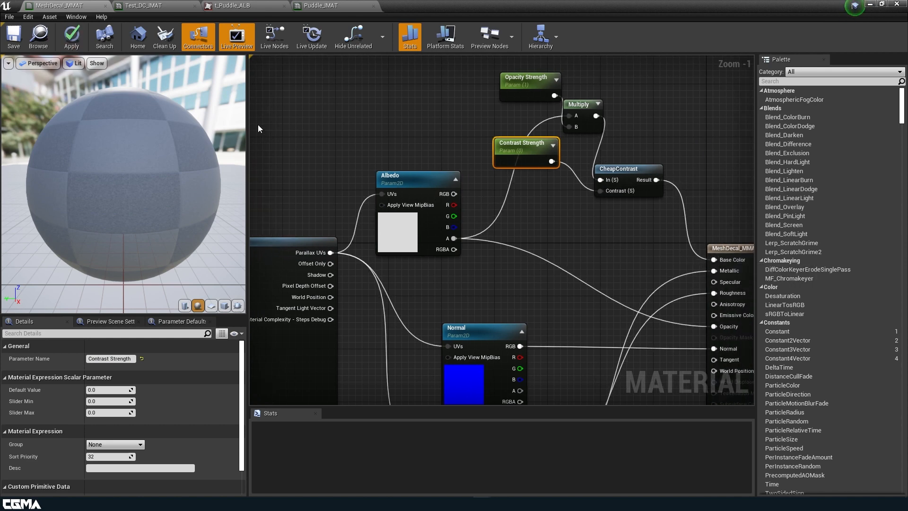
key("ctrl+z")
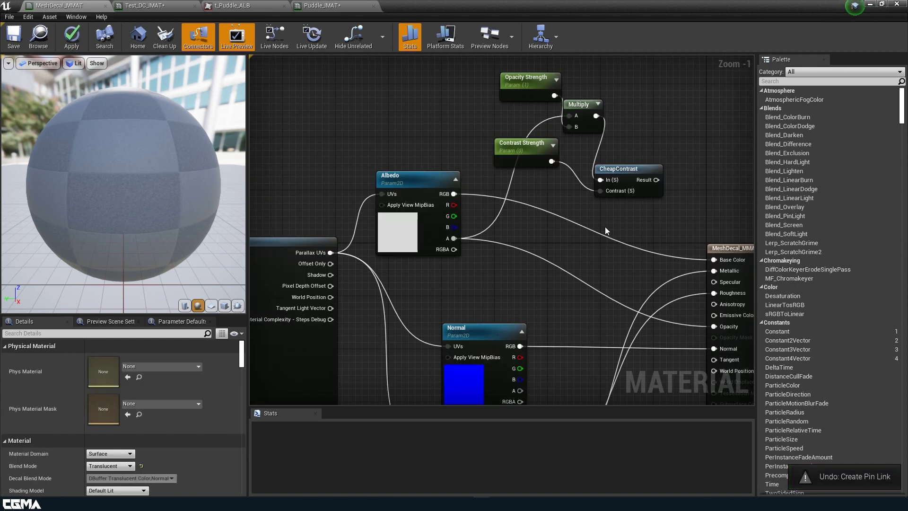
left_click_drag(656, 180, 712, 326)
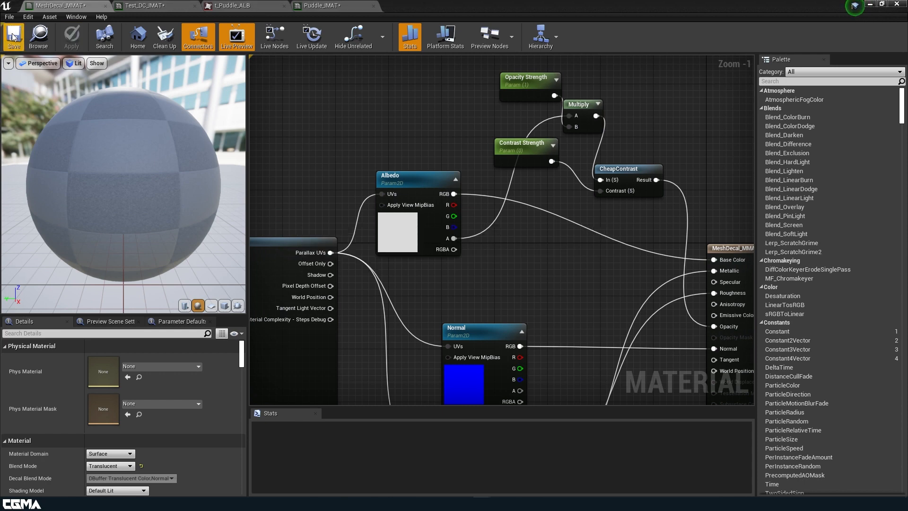
left_click(13, 37)
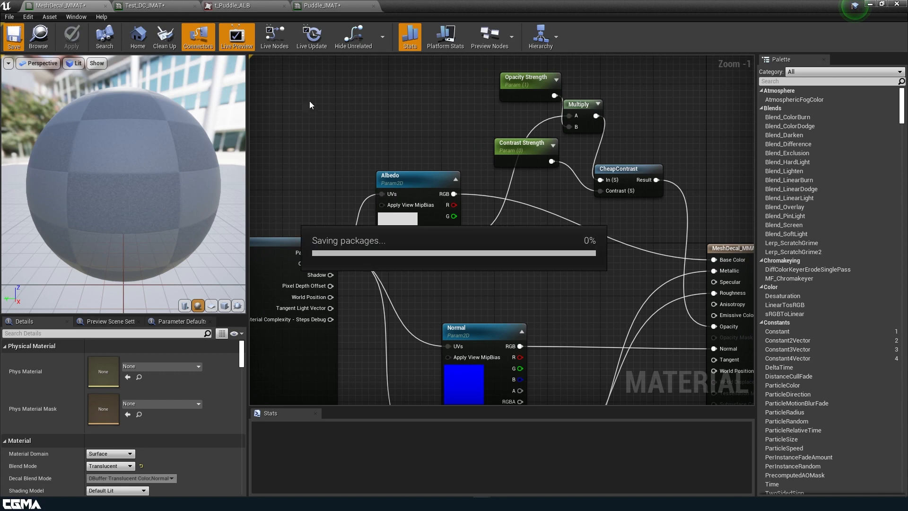
Step: Open the Puddle_IMAT instance beside the level and enable overrides for Opacity Strength, Plane Height, Offset Height, Min Steps and Max Steps
left_click_drag(549, 4, 755, 113)
left_click(823, 121)
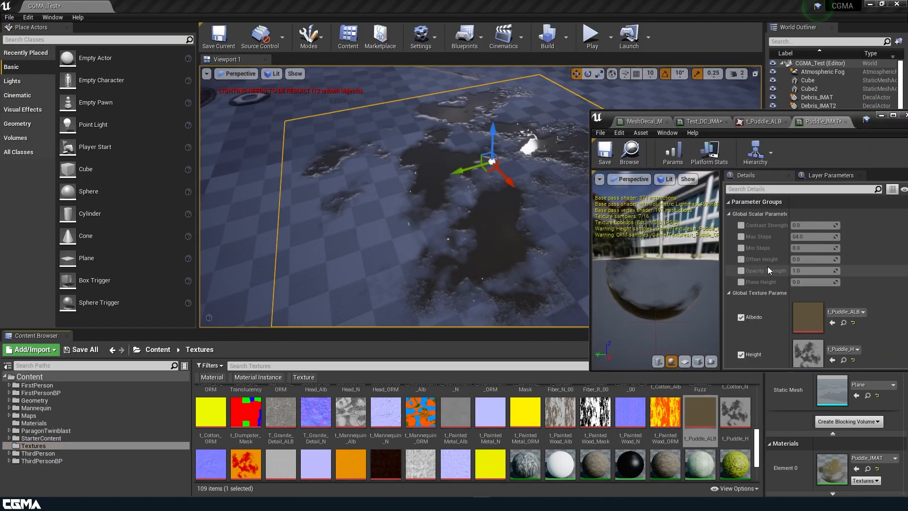
left_click(740, 271)
left_click(740, 282)
left_click(740, 259)
left_click(741, 247)
left_click(741, 236)
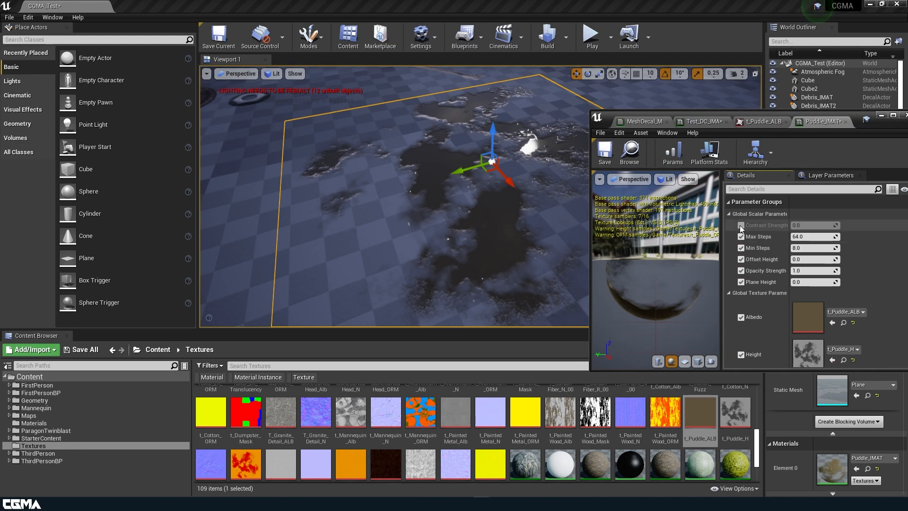
Step: Enable the Contrast Strength override on Puddle_IMAT and raise it to about 0.476
left_click(740, 225)
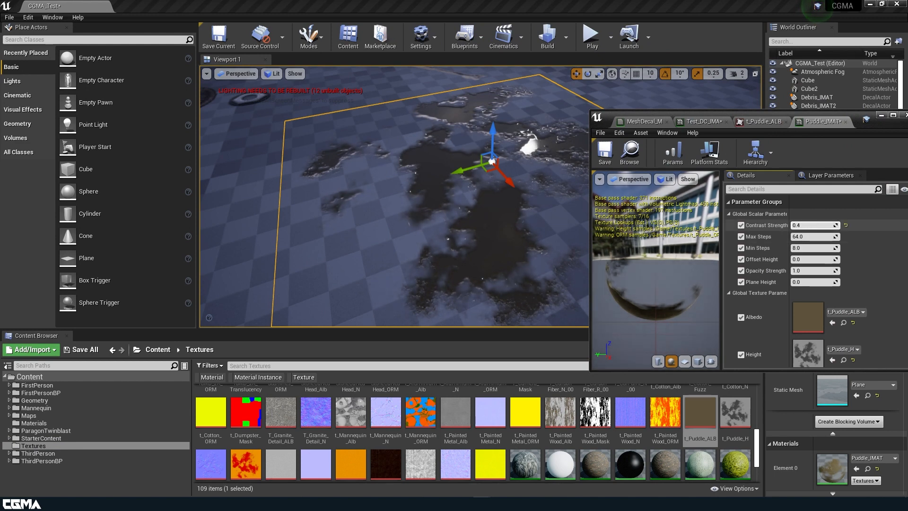
right_click_drag(514, 226, 525, 187)
mouse_move(447, 249)
right_mouse_down()
mouse_move(452, 259)
mouse_move(446, 249)
right_mouse_up()
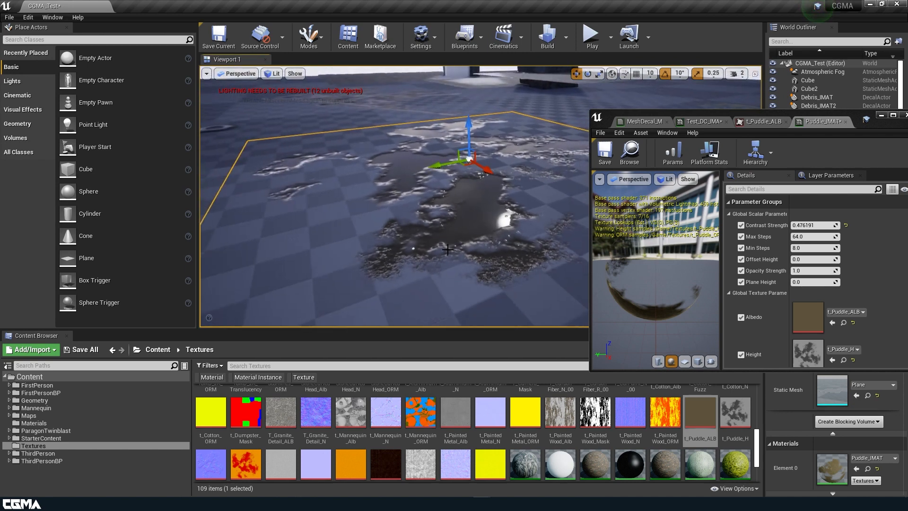
Step: Move the puddle plane across the level onto the cobblestone ground
right_click_drag(447, 249, 325, 215)
right_click_drag(583, 126, 487, 169)
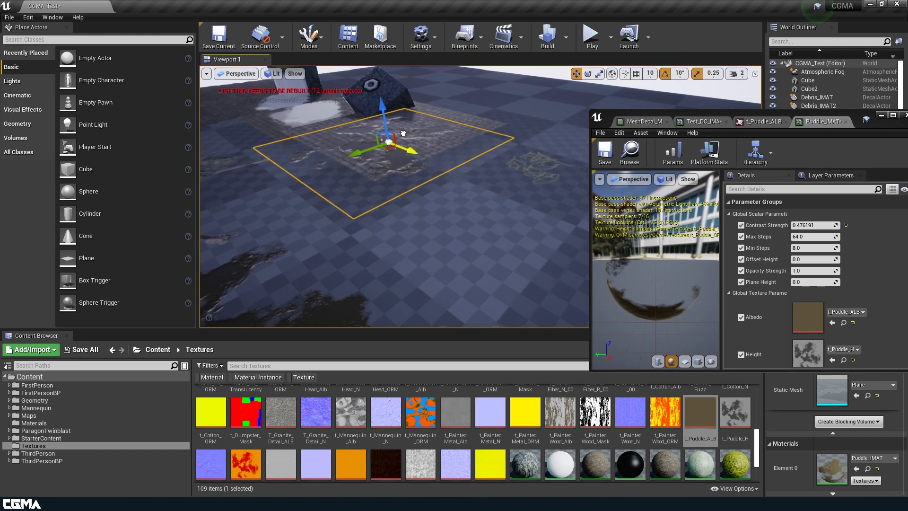
right_click_drag(402, 134, 419, 147)
right_click_drag(456, 199, 467, 180)
left_click_drag(406, 78, 405, 78)
right_click_drag(405, 78, 453, 150)
left_click_drag(488, 137, 456, 135)
Step: Try Opacity Strength values of 0.75 and 0.5 on the puddle over the cobblestones
left_click(812, 270)
type(".75")
key("Return")
left_click_drag(504, 256, 476, 313, "alt")
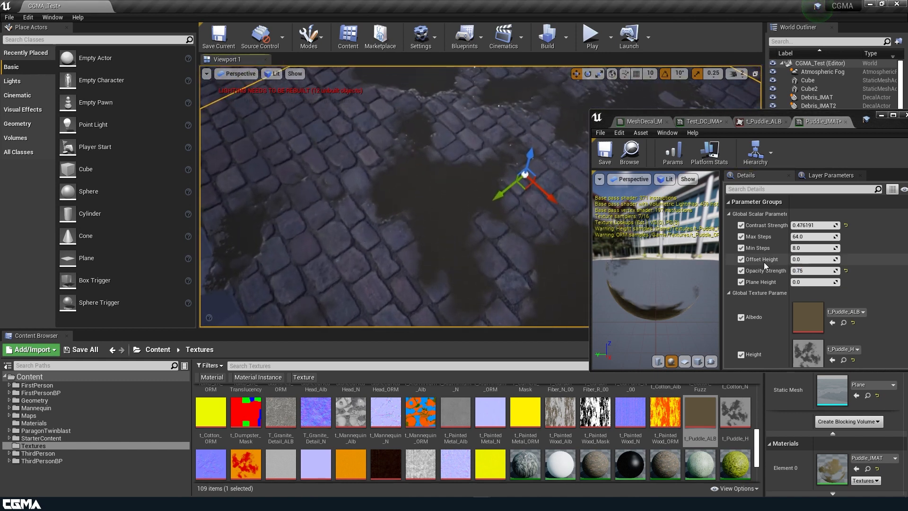
left_click(808, 272)
type(".5")
key("Return")
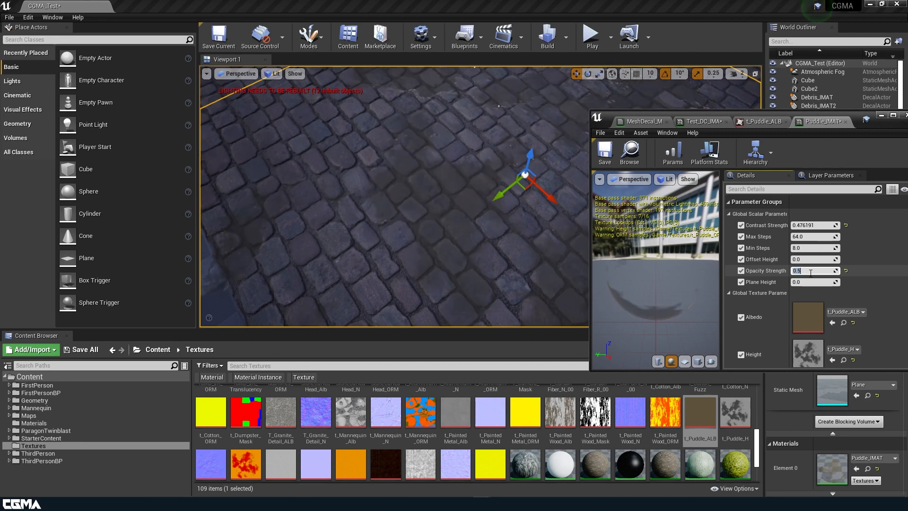
Step: Set Puddle_IMAT's Opacity Strength to 0.65 and inspect the puddle from low angles
type(".65")
key("Return")
left_click_drag(502, 259, 525, 172, "alt")
right_click_drag(550, 298, 550, 297)
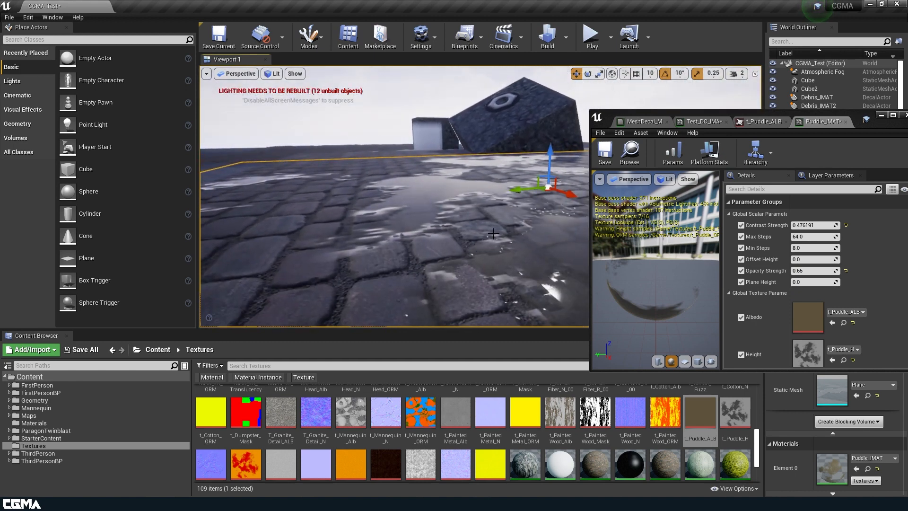
right_click_drag(341, 135, 334, 142)
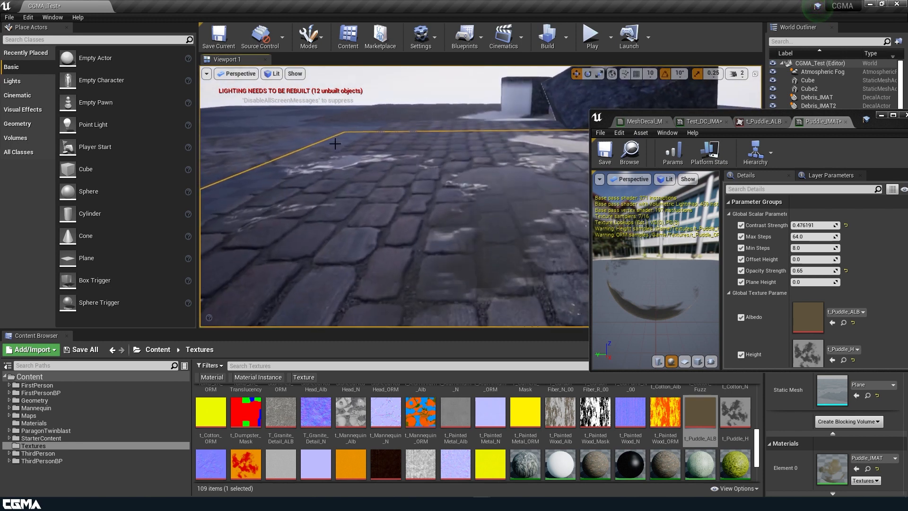
Step: Try lowering Puddle_IMAT's Plane Height to about -0.9 and undo the change
left_click_drag(819, 283, 813, 283)
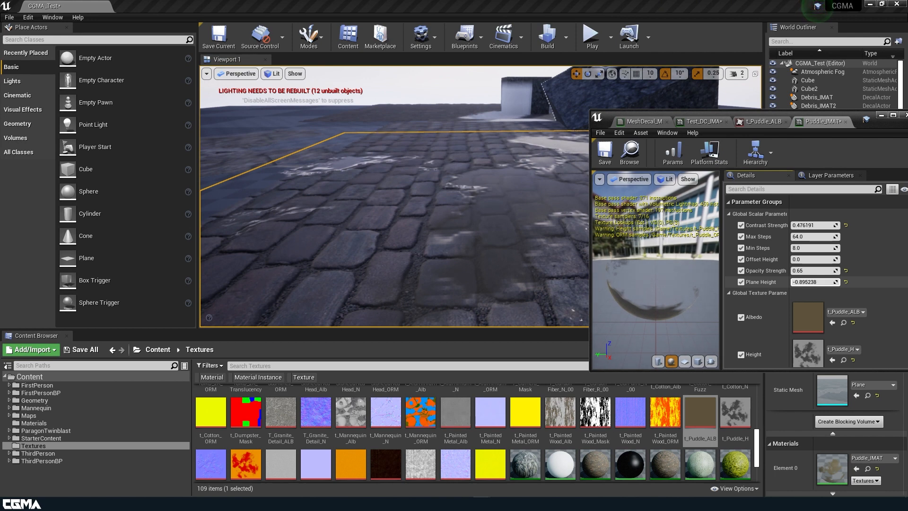
left_click_drag(813, 283, 816, 283)
key("ctrl+z")
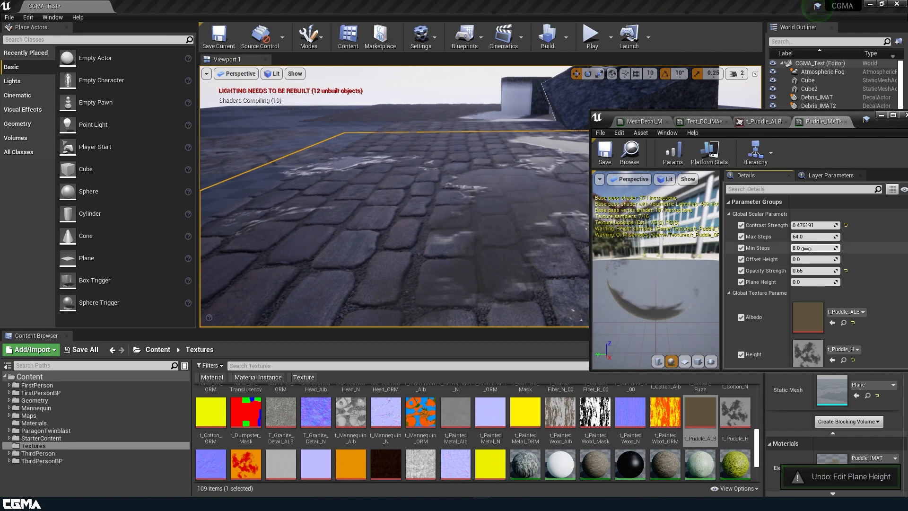
scroll(817, 333, "down", 5)
scroll(794, 314, "up", 5)
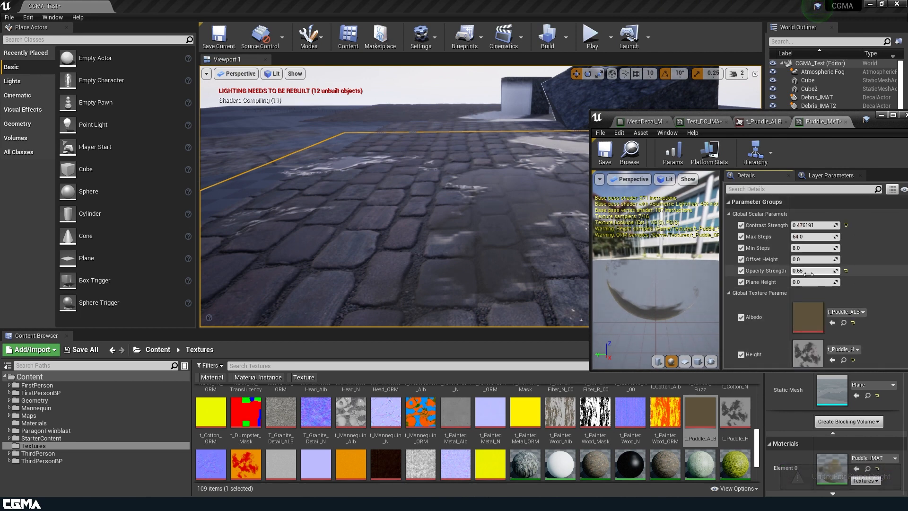
Step: Try an Offset Height of 0.1 on Puddle_IMAT, settle on 0.02, and check the puddle on the cobblestones
left_click(807, 260)
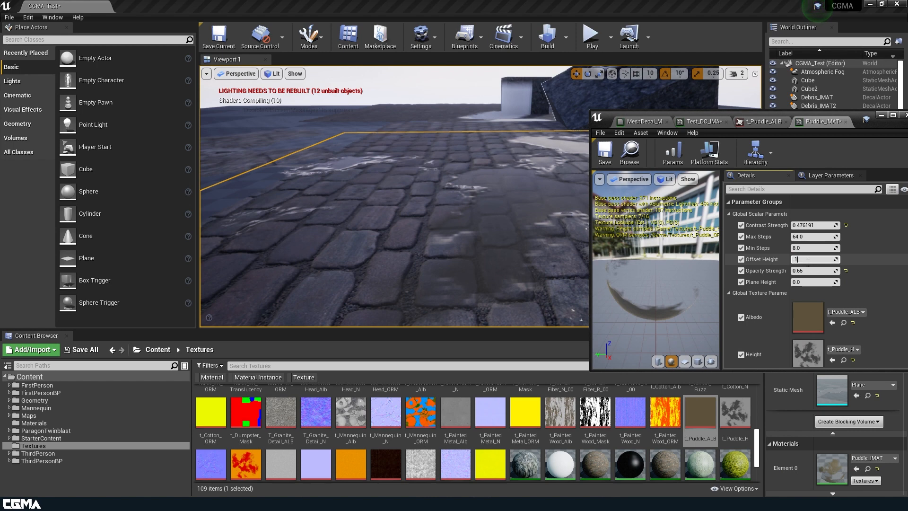
type(".1")
key("Return")
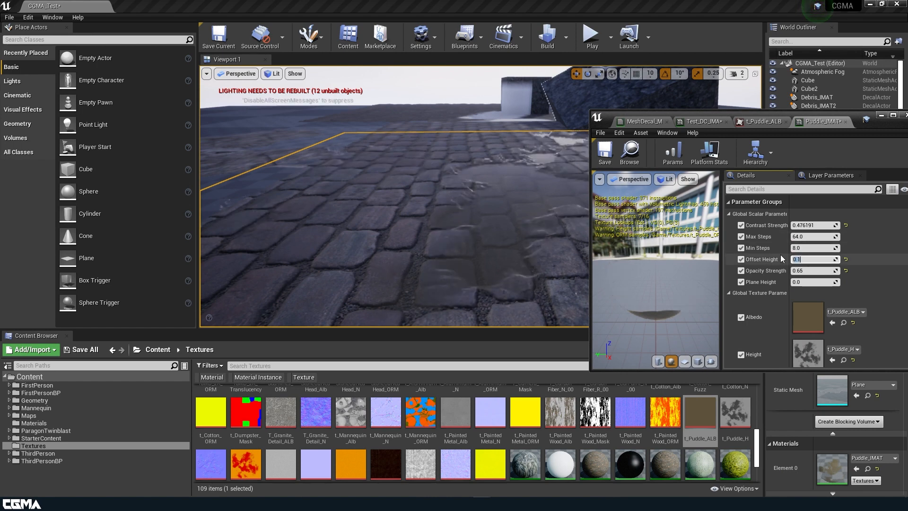
type(".02")
key("Return")
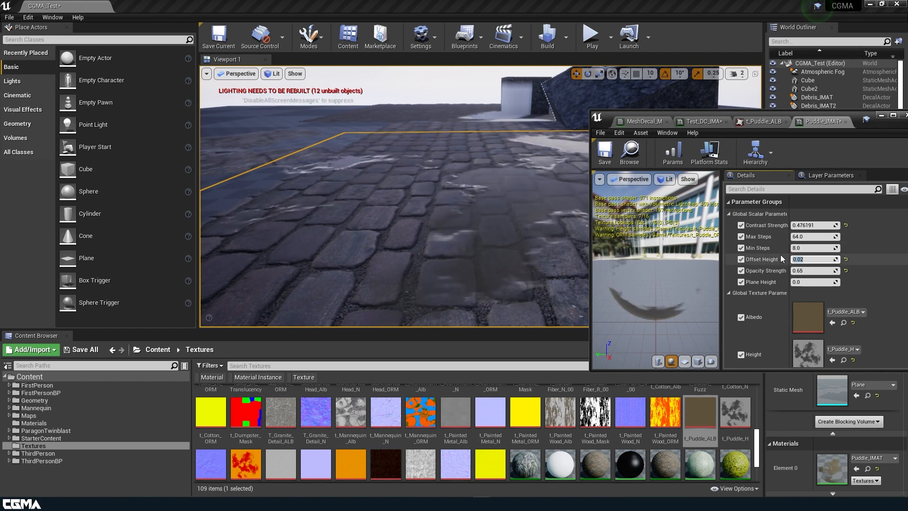
right_click_drag(413, 239, 444, 238)
Step: Tune Puddle_IMAT's Plane Height to about 0.43 while checking the puddle from several angles, and save the instance
left_click_drag(810, 283, 783, 282)
right_click_drag(552, 213, 573, 191)
left_click_drag(810, 282, 851, 282)
right_click_drag(511, 208, 518, 267)
right_click_drag(478, 203, 502, 203)
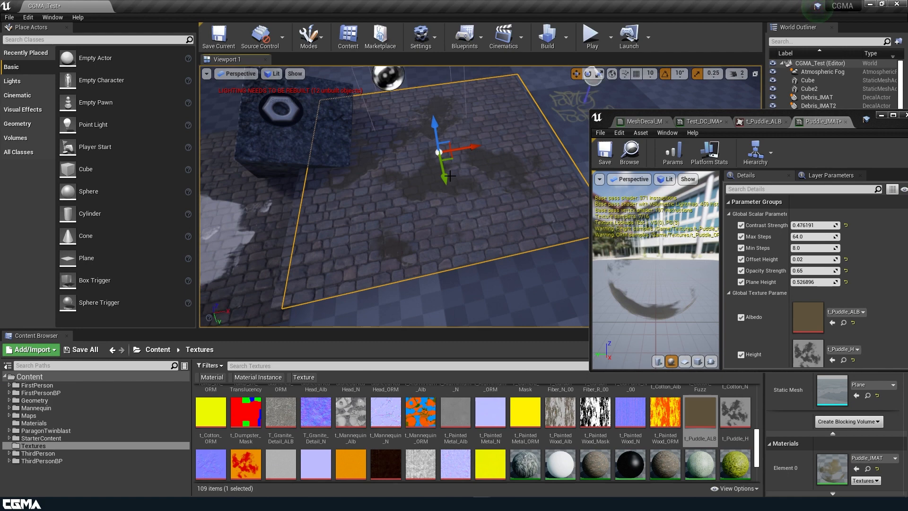
mouse_move(455, 206)
right_mouse_down()
mouse_move(455, 159)
mouse_move(473, 208)
mouse_move(464, 193)
right_mouse_up()
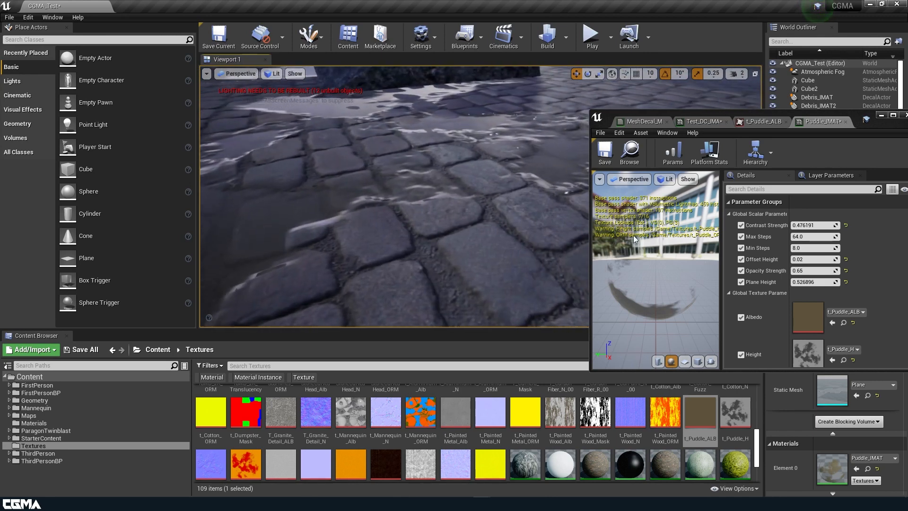
left_click_drag(805, 280, 785, 280)
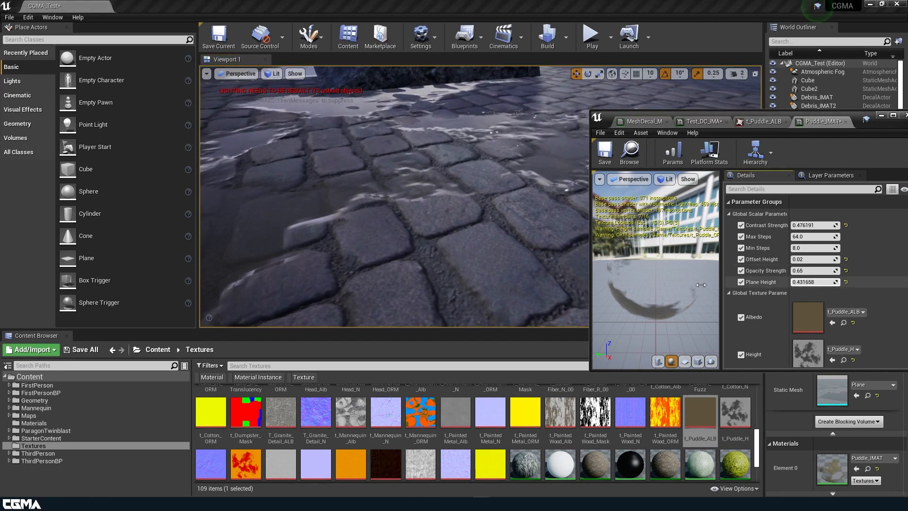
right_click_drag(440, 198, 433, 193)
left_click(604, 151)
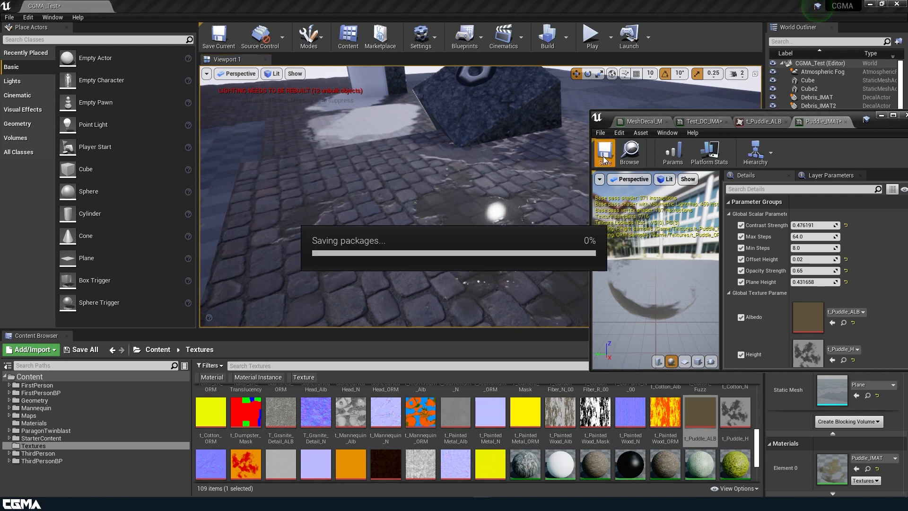
Step: Play-test the level, running and jumping the character around the cobblestone puddle and the decals, and end the session
left_click(591, 35)
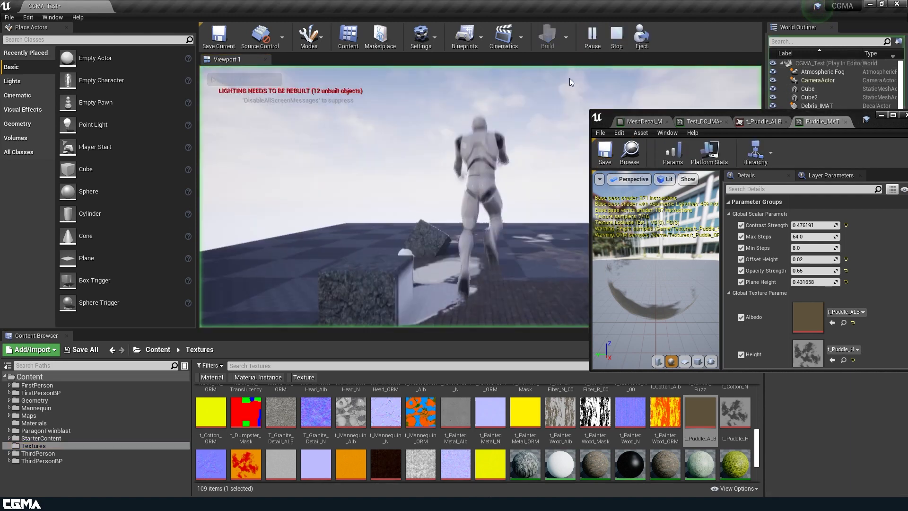
left_click(880, 115)
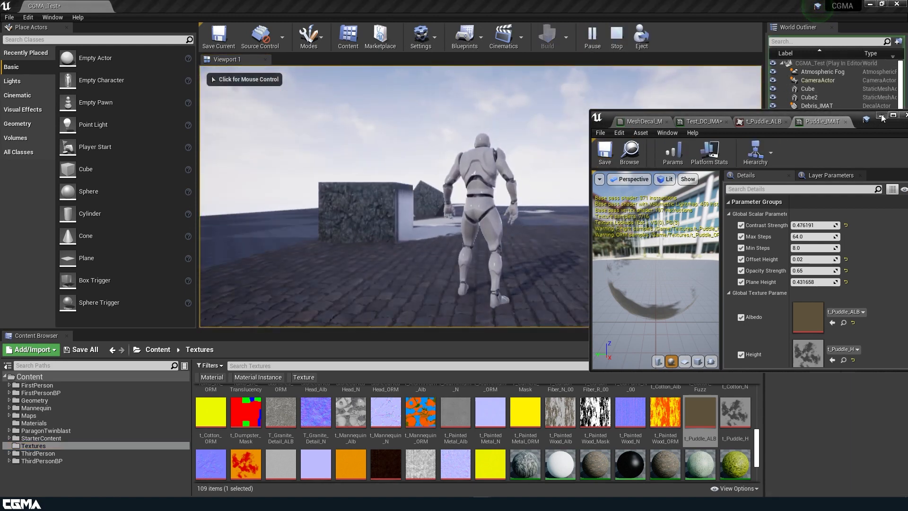
left_click(481, 196)
key("w")
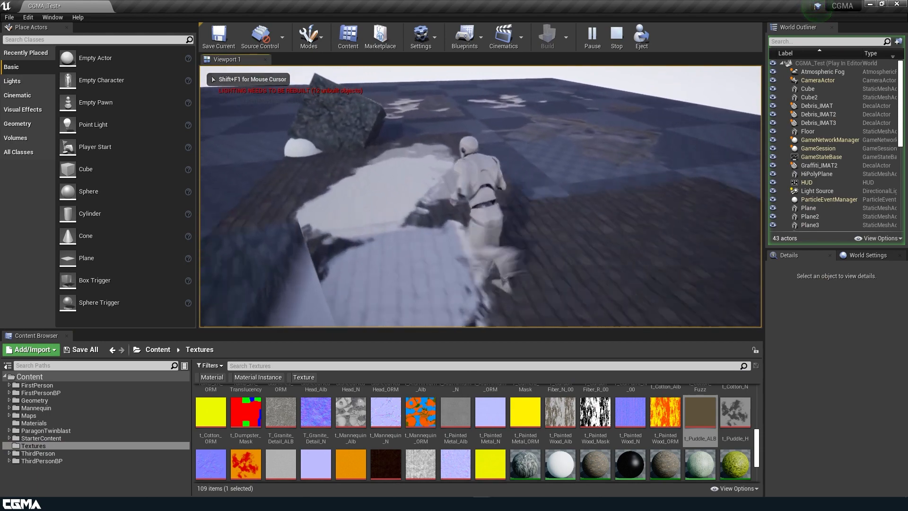
key("space")
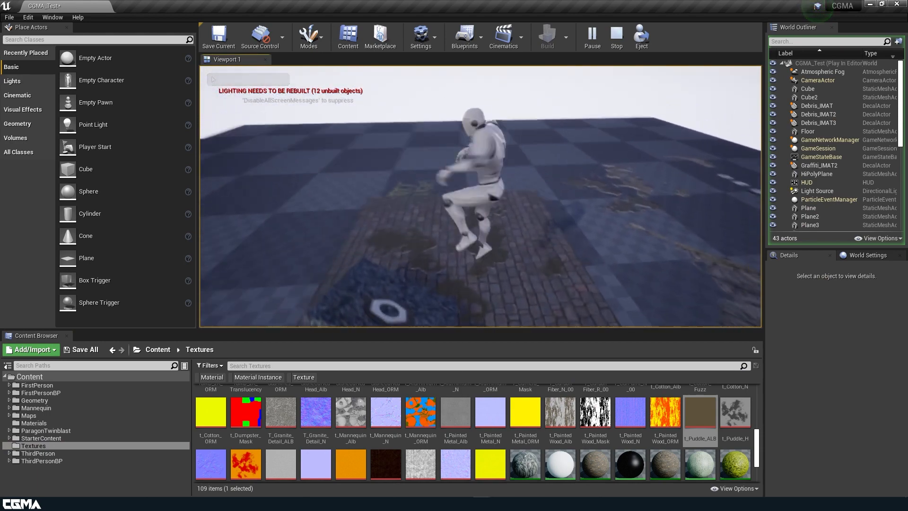
key("d")
key("w")
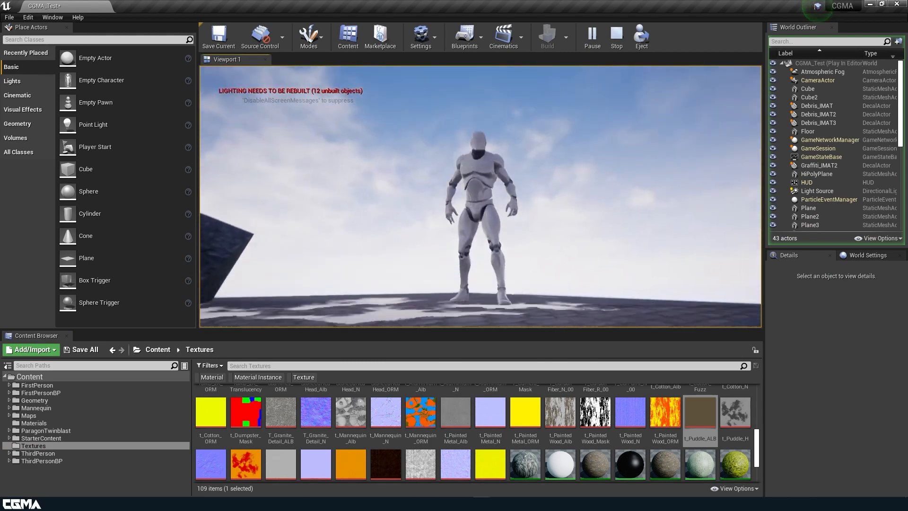
key("w")
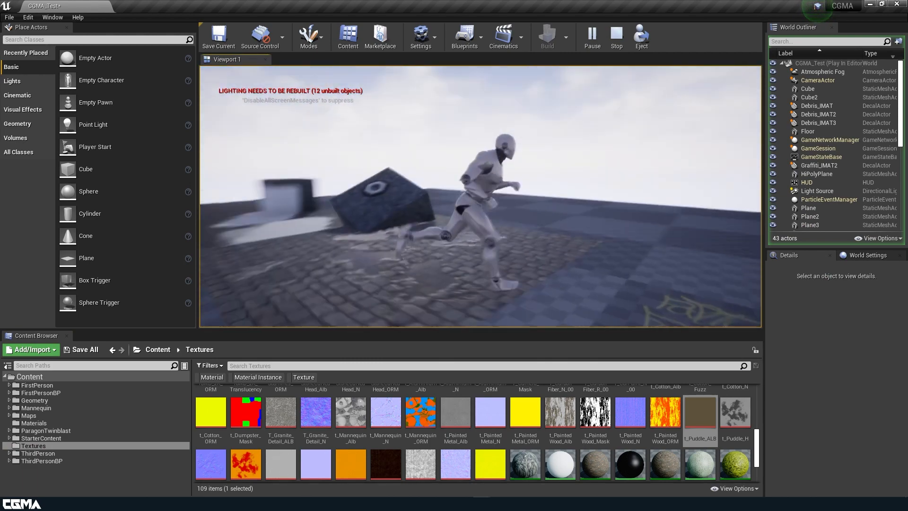
key("a")
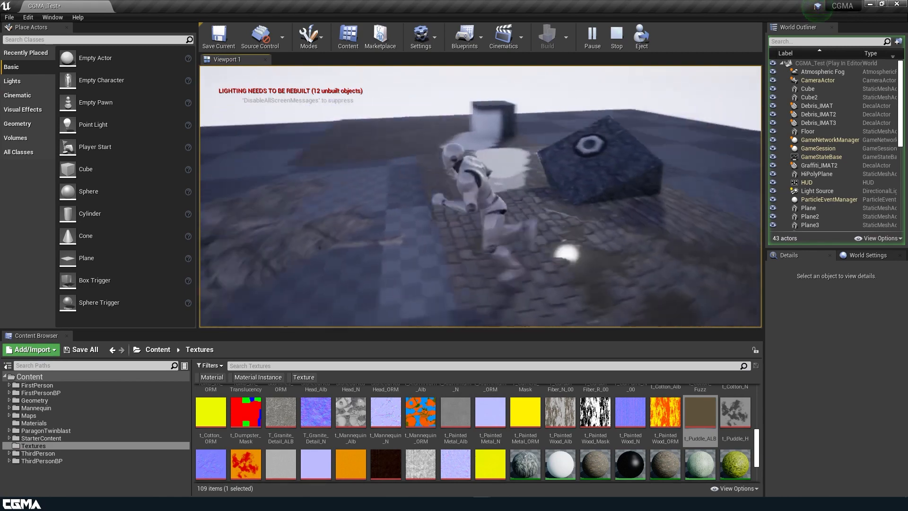
key("d")
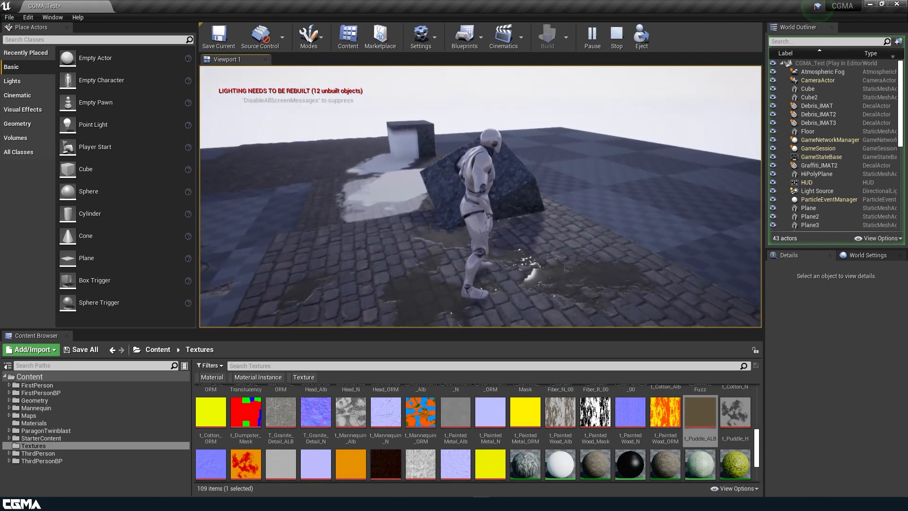
key("d")
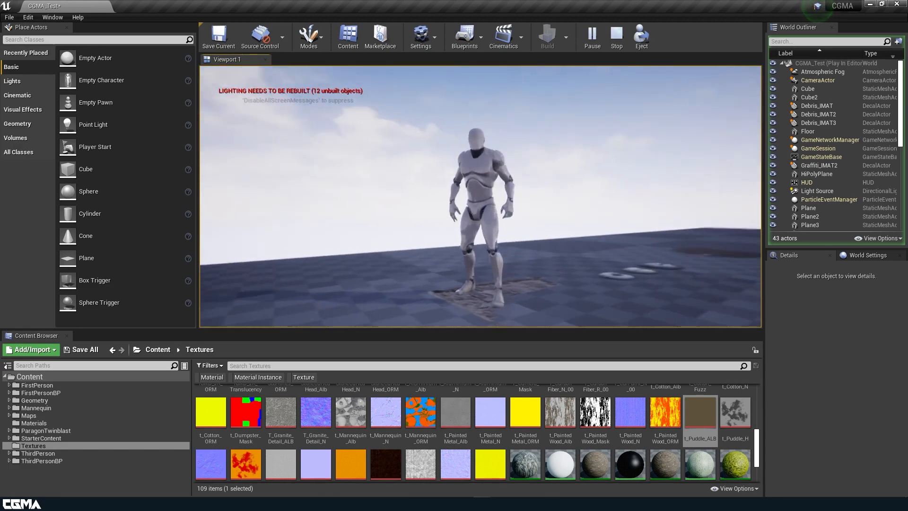
key("w")
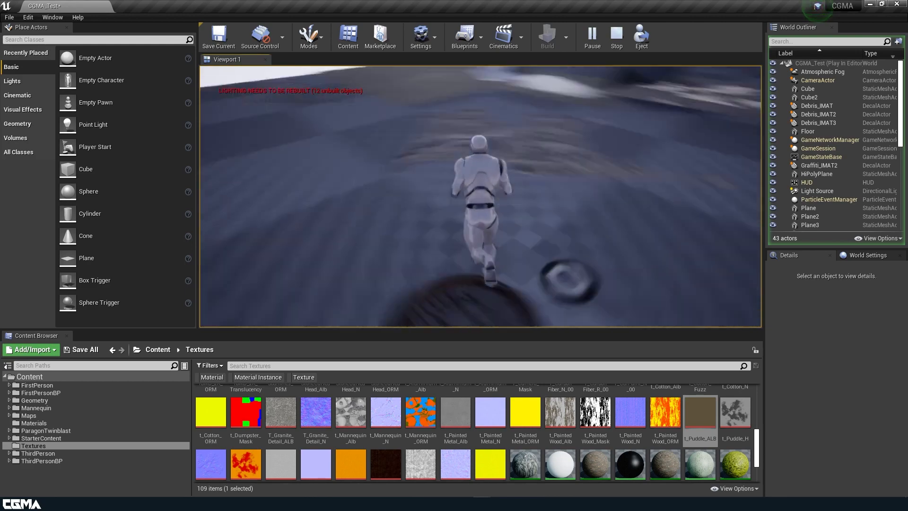
key("space")
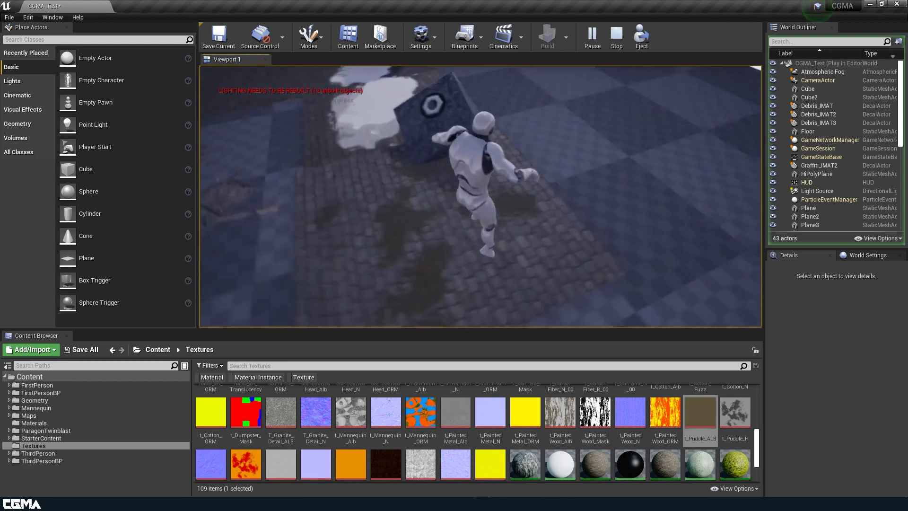
key("Escape")
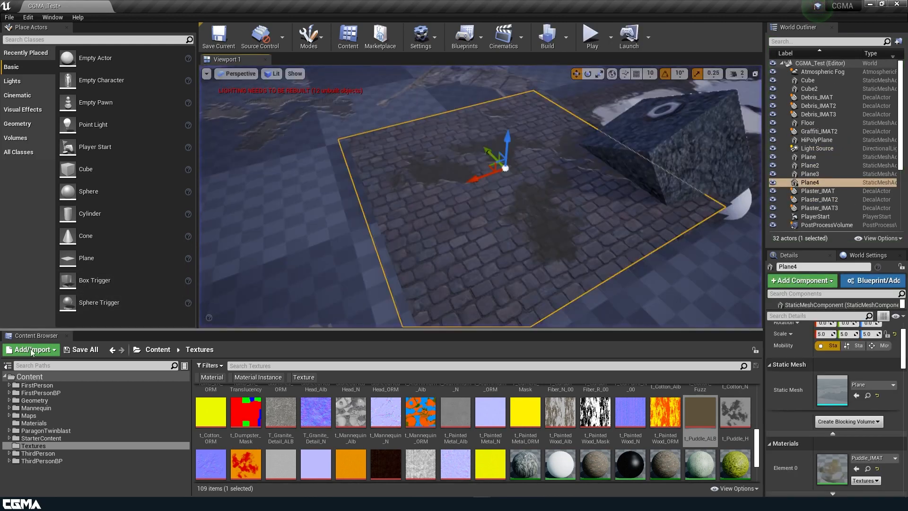
Step: Save all modified content, including the CGMA_Test level and the Test_DC_IMAT material instance
left_click(81, 349)
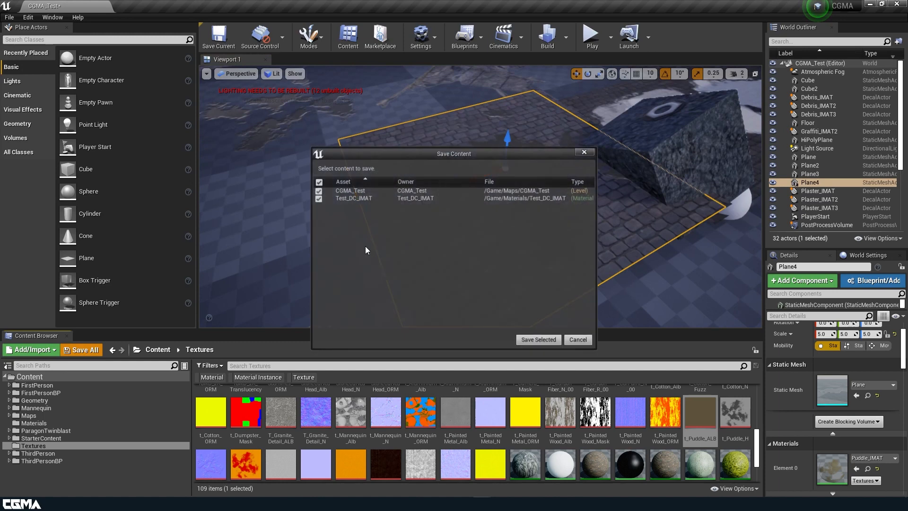
left_click(536, 341)
Step: Examine the puddles and decals across the level floor from several angles and in game view without the selection outline
right_click_drag(489, 301, 482, 279)
key("w")
key("a")
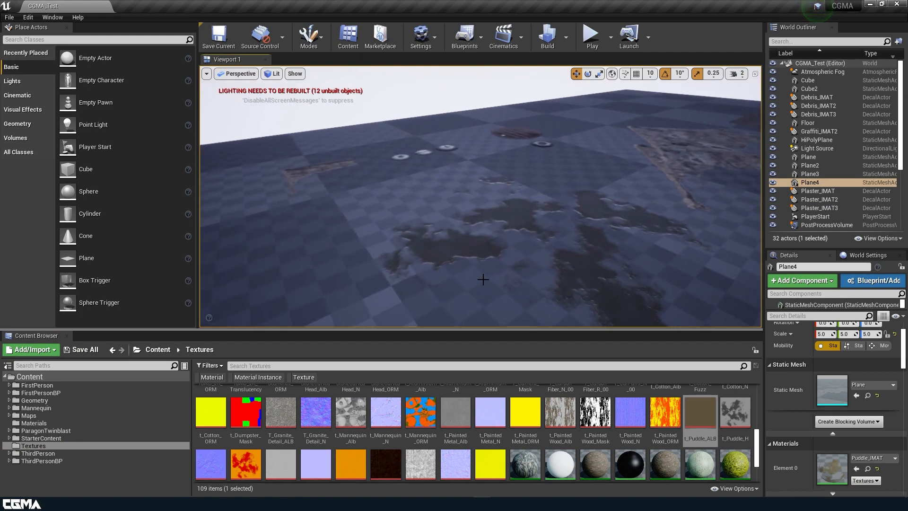
mouse_move(493, 222)
right_mouse_down()
mouse_move(508, 241)
mouse_move(518, 205)
mouse_move(493, 222)
right_mouse_up()
key("a")
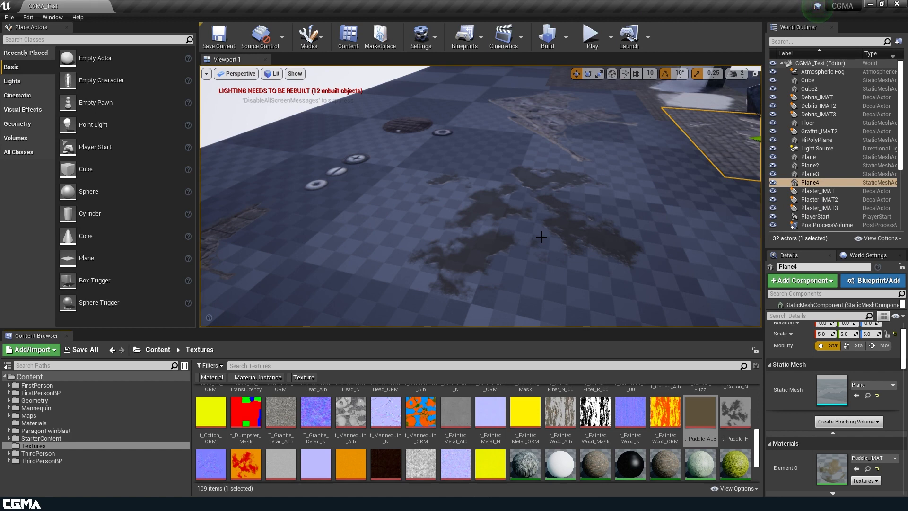
key("f")
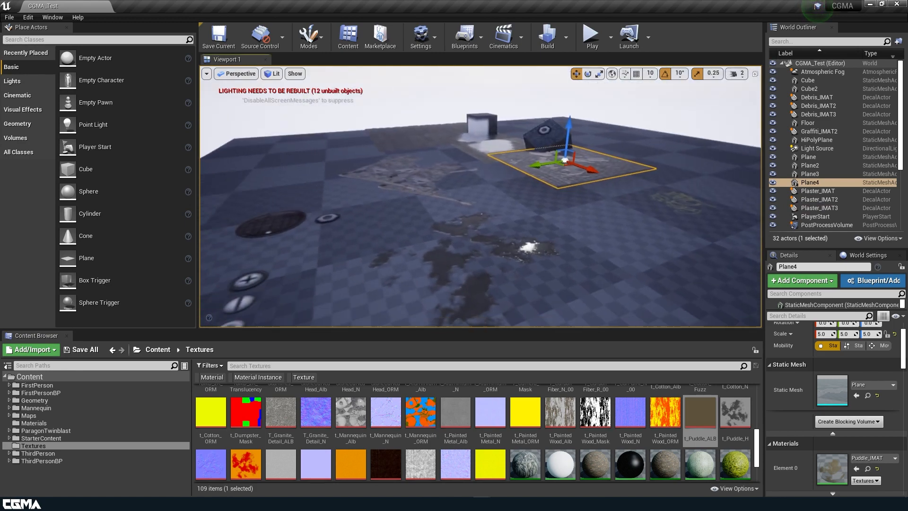
key("g")
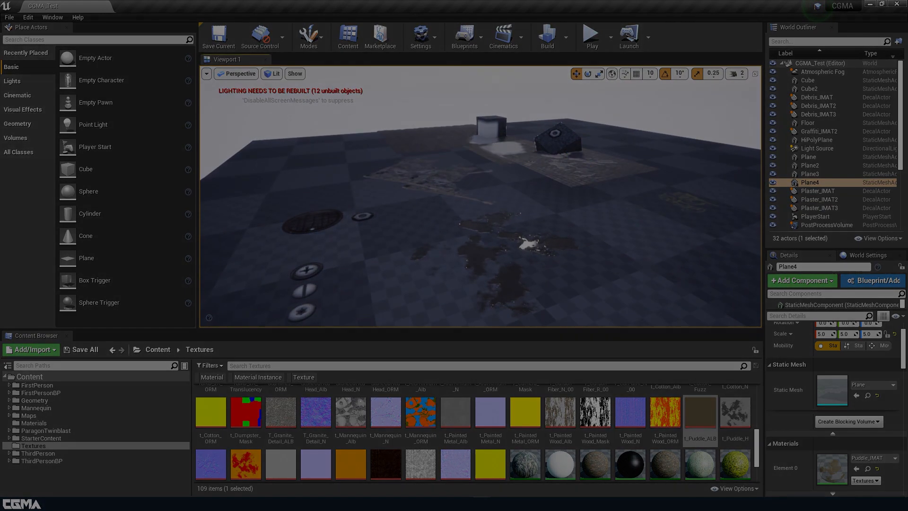